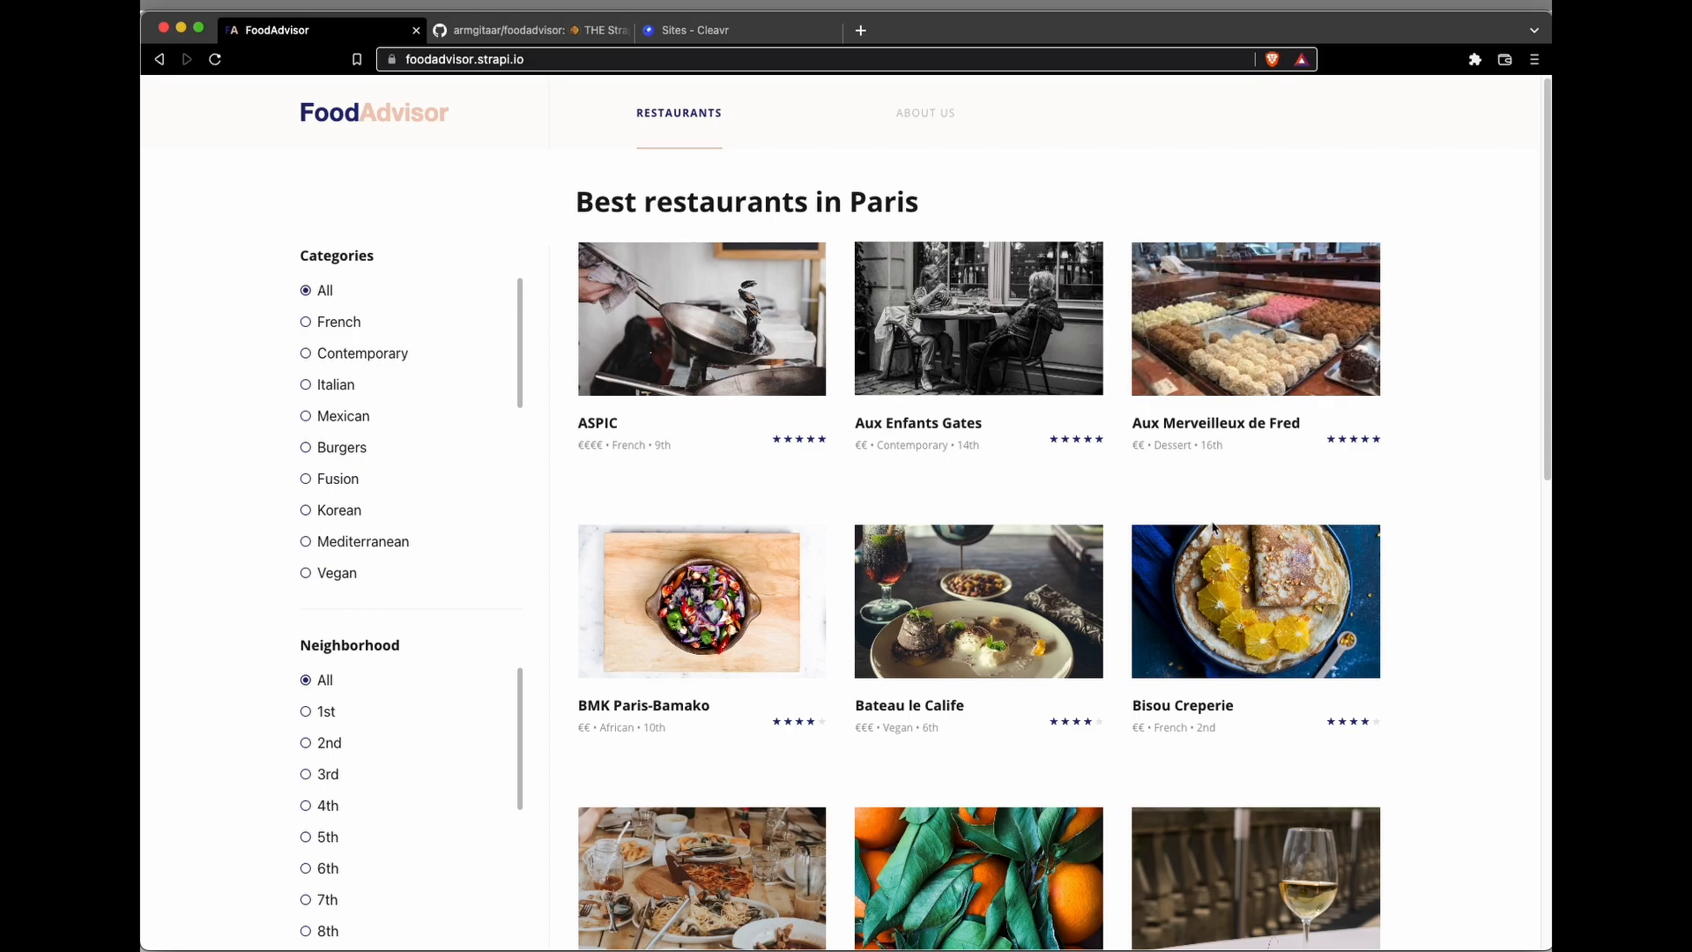
Step: Look over the foodadvisor repository on GitHub and open its client folder
{"action": "left_click", "coordinate": [475, 35]}
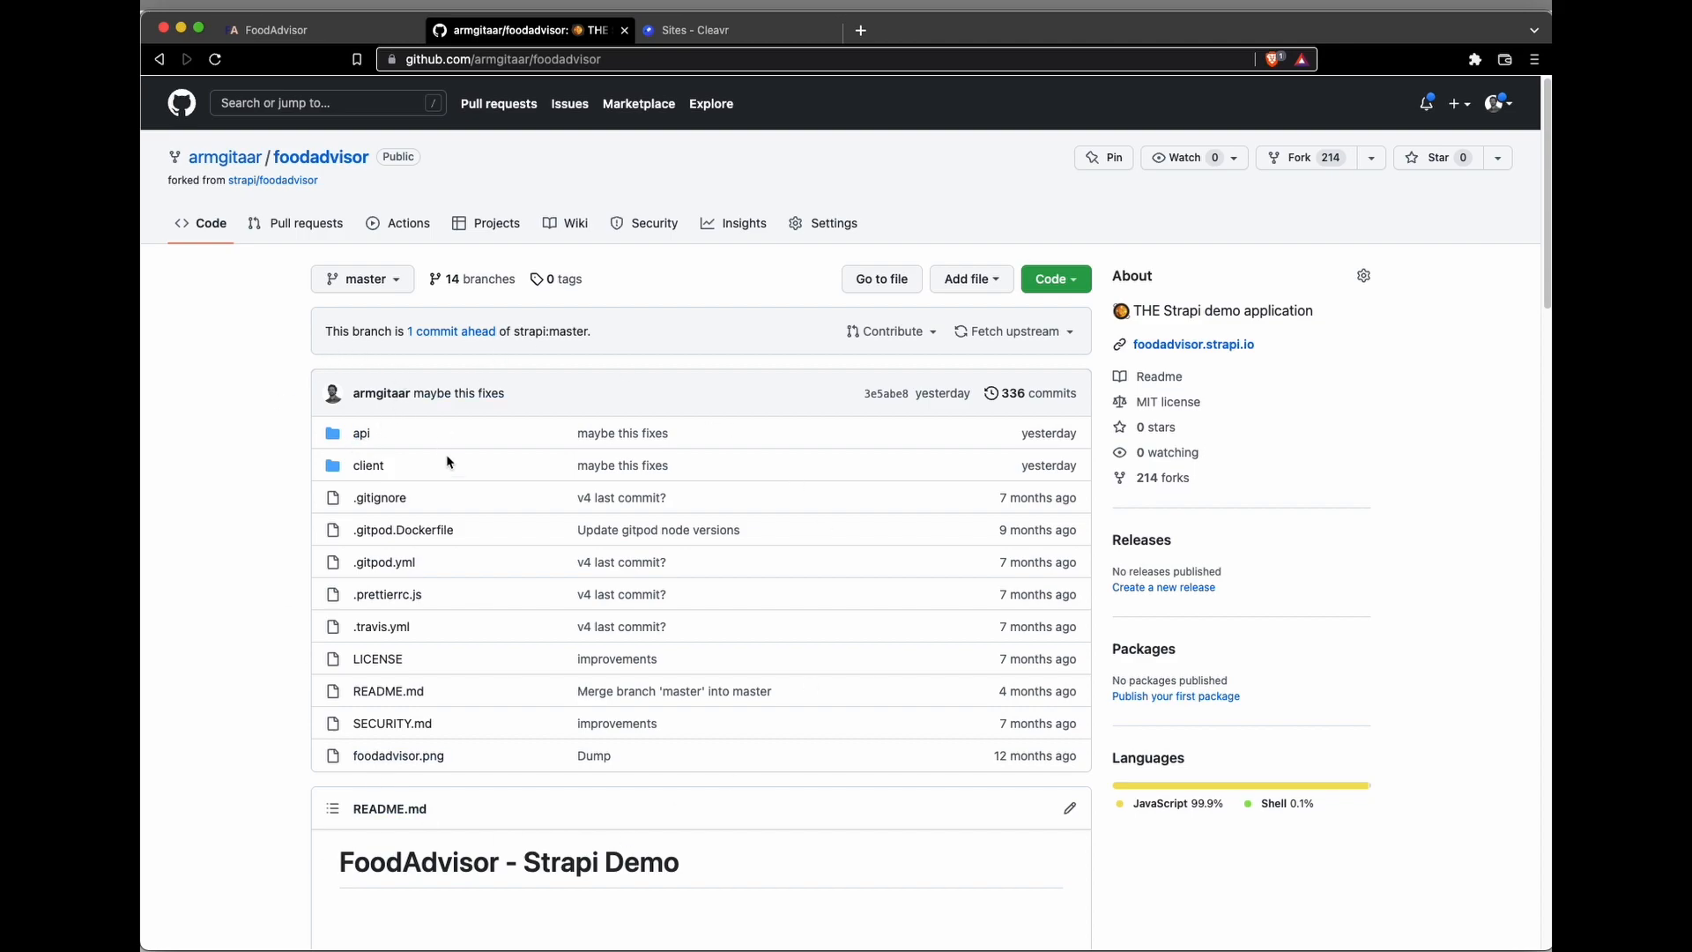
{"action": "scroll", "coordinate": [407, 476], "scroll_direction": "down", "scroll_amount": 1}
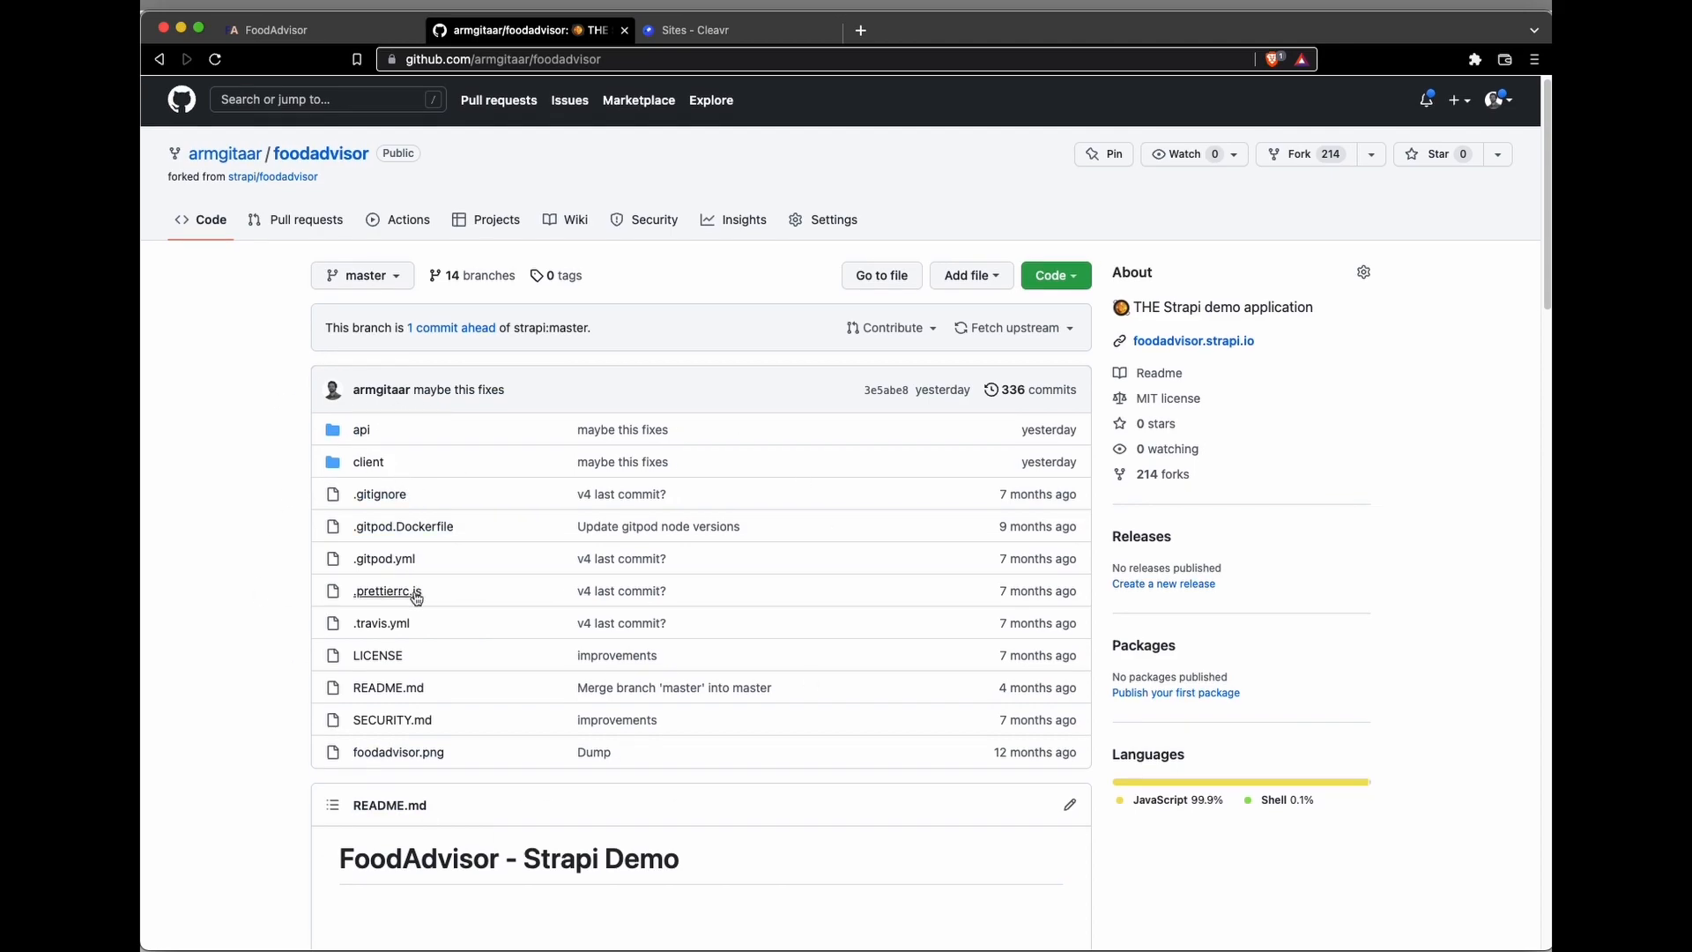
{"action": "scroll", "coordinate": [422, 704], "scroll_direction": "down", "scroll_amount": 7}
{"action": "scroll", "coordinate": [420, 703], "scroll_direction": "up", "scroll_amount": 8}
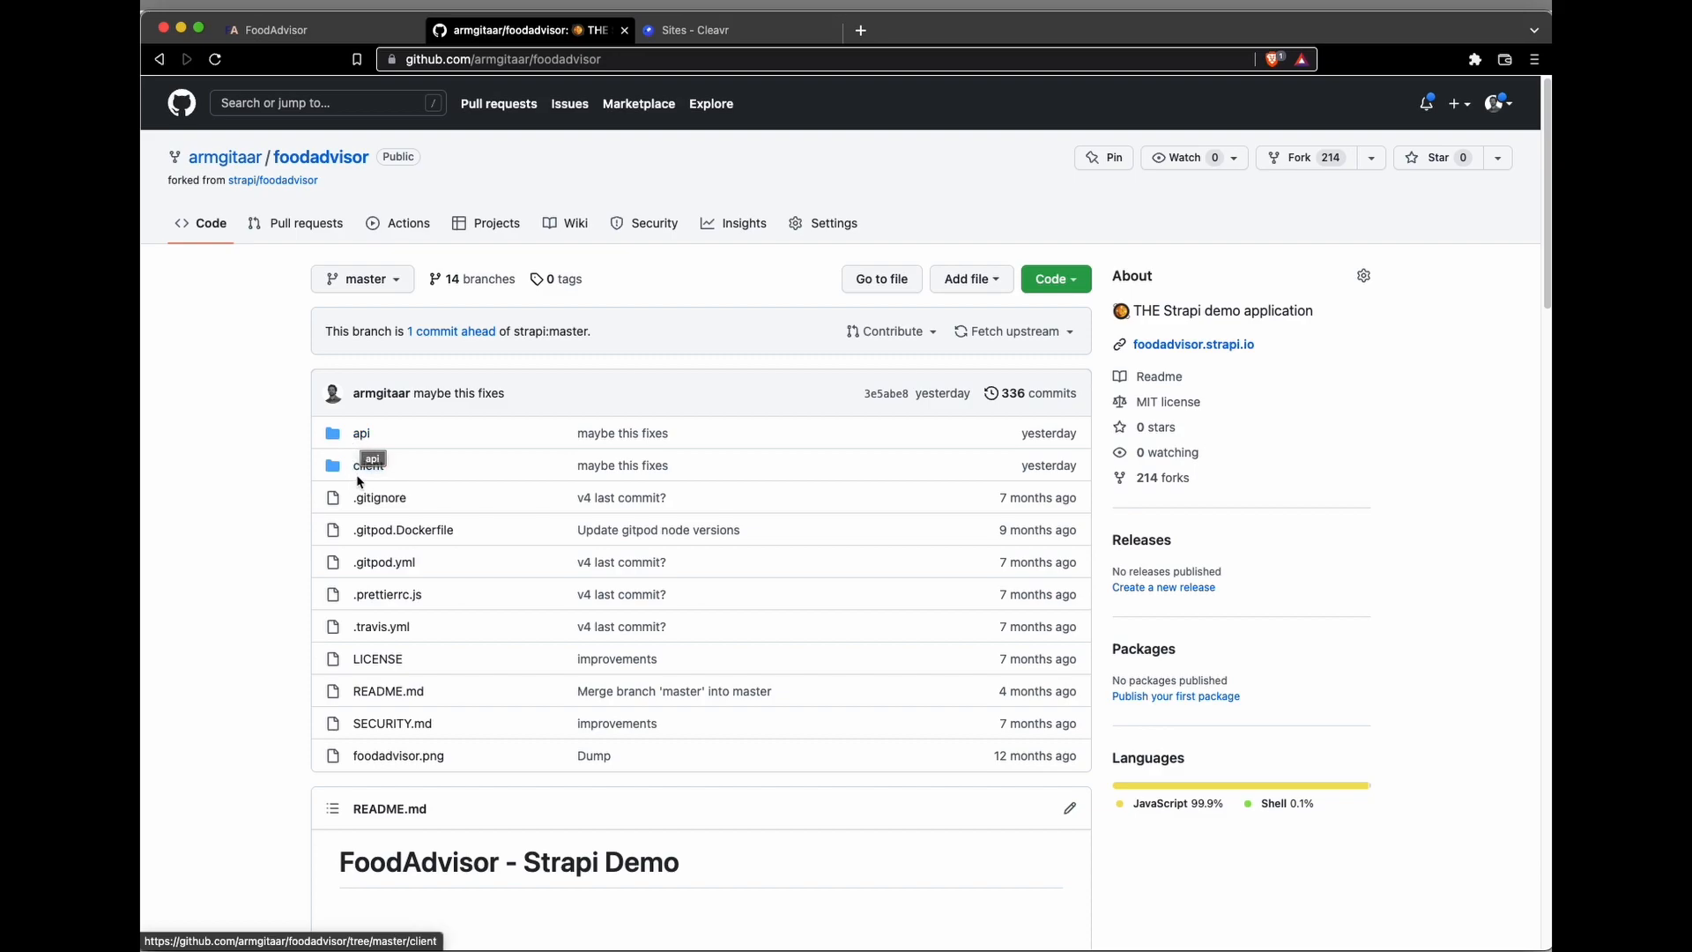
{"action": "left_click", "coordinate": [431, 468]}
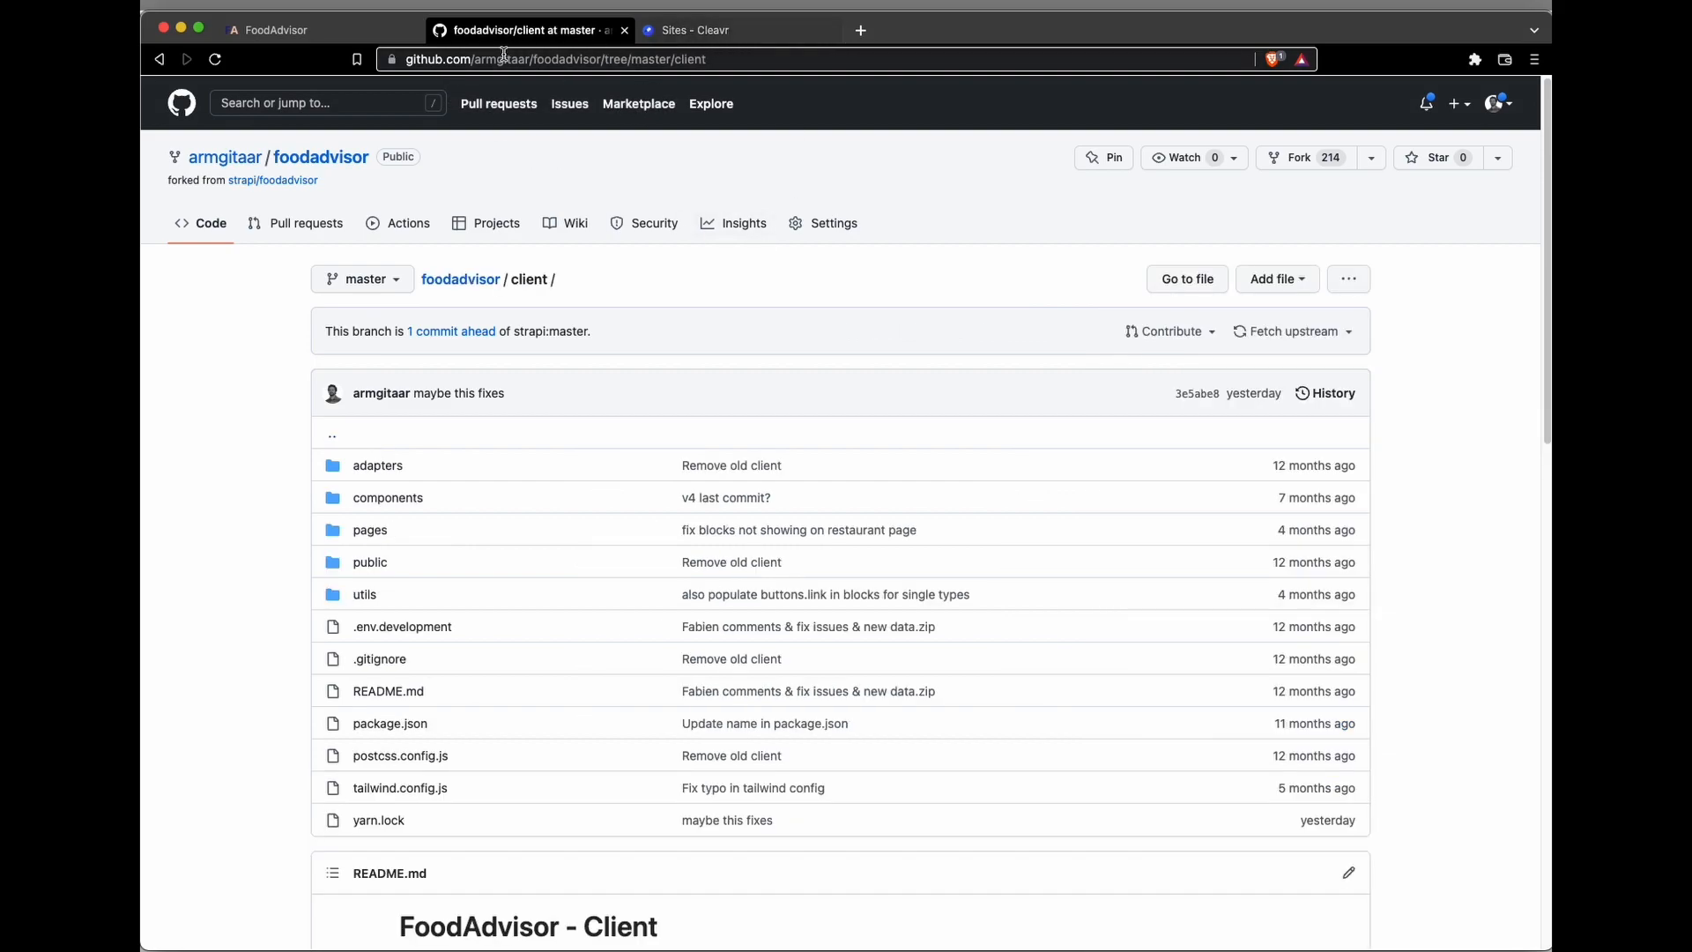
Step: Close the FoodAdvisor and GitHub pages to return to the Cleavr sites page
{"action": "left_click", "coordinate": [414, 31]}
{"action": "left_click", "coordinate": [420, 31]}
{"action": "left_click", "coordinate": [420, 31]}
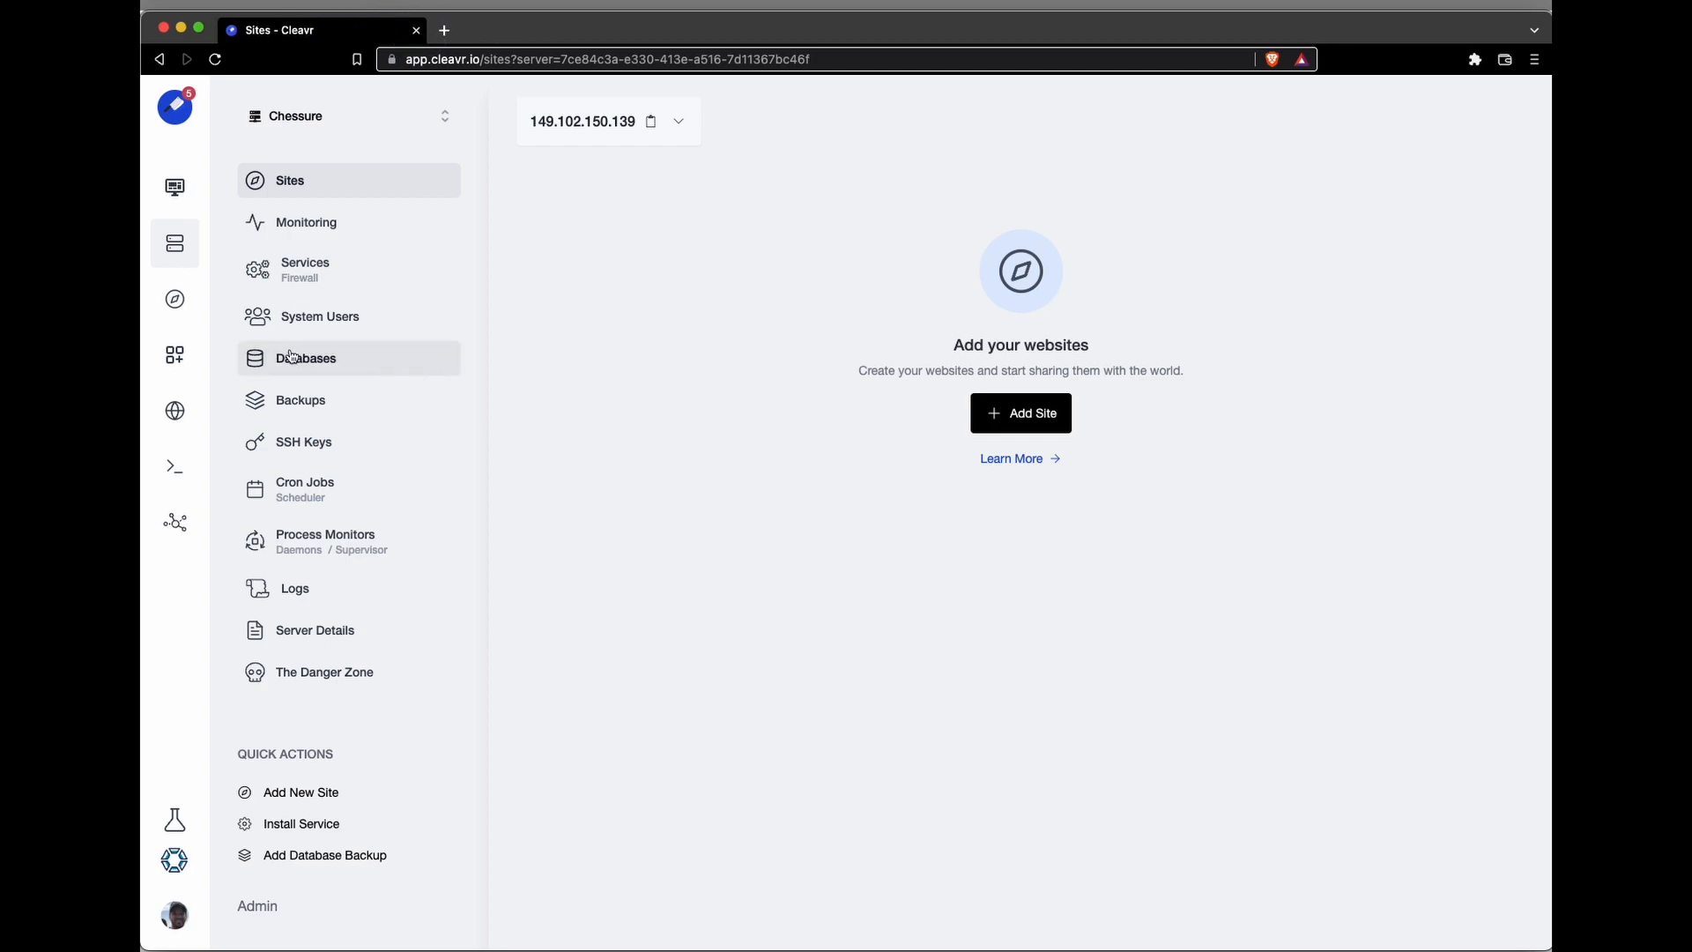
Step: Start adding a new site to the server with Strapi 4 as its app type
{"action": "left_click", "coordinate": [1046, 408]}
{"action": "left_click", "coordinate": [1141, 224]}
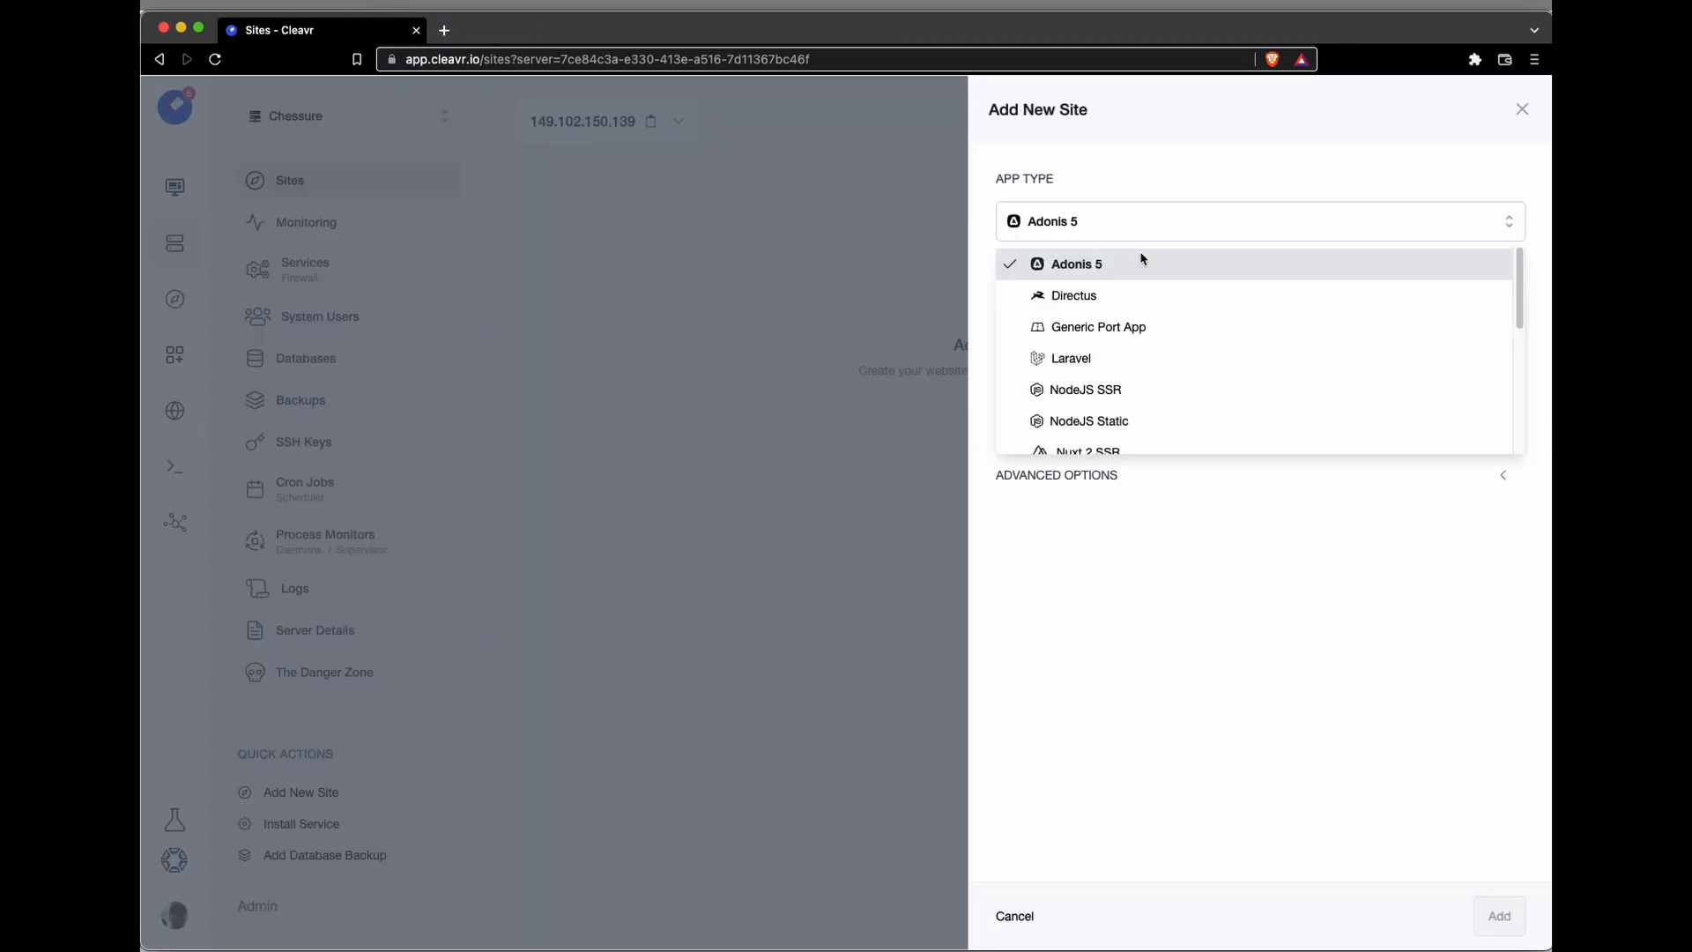
{"action": "scroll", "coordinate": [1126, 329], "scroll_direction": "down", "scroll_amount": 5}
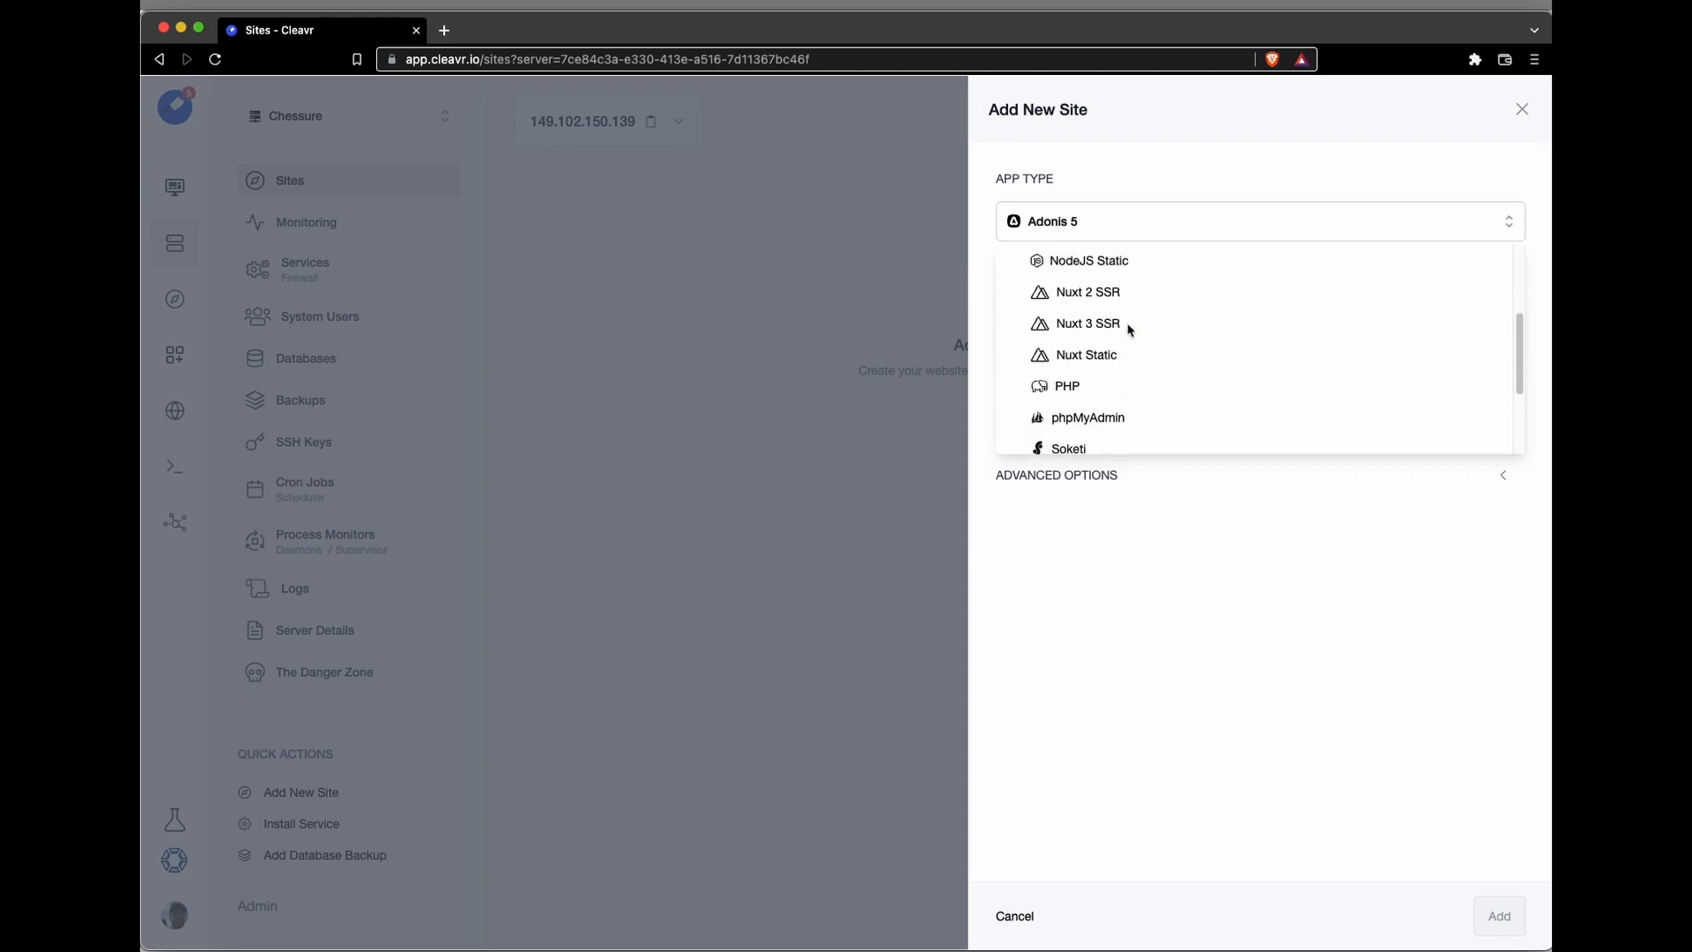
{"action": "scroll", "coordinate": [1122, 343], "scroll_direction": "down", "scroll_amount": 3}
{"action": "left_click", "coordinate": [1107, 405]}
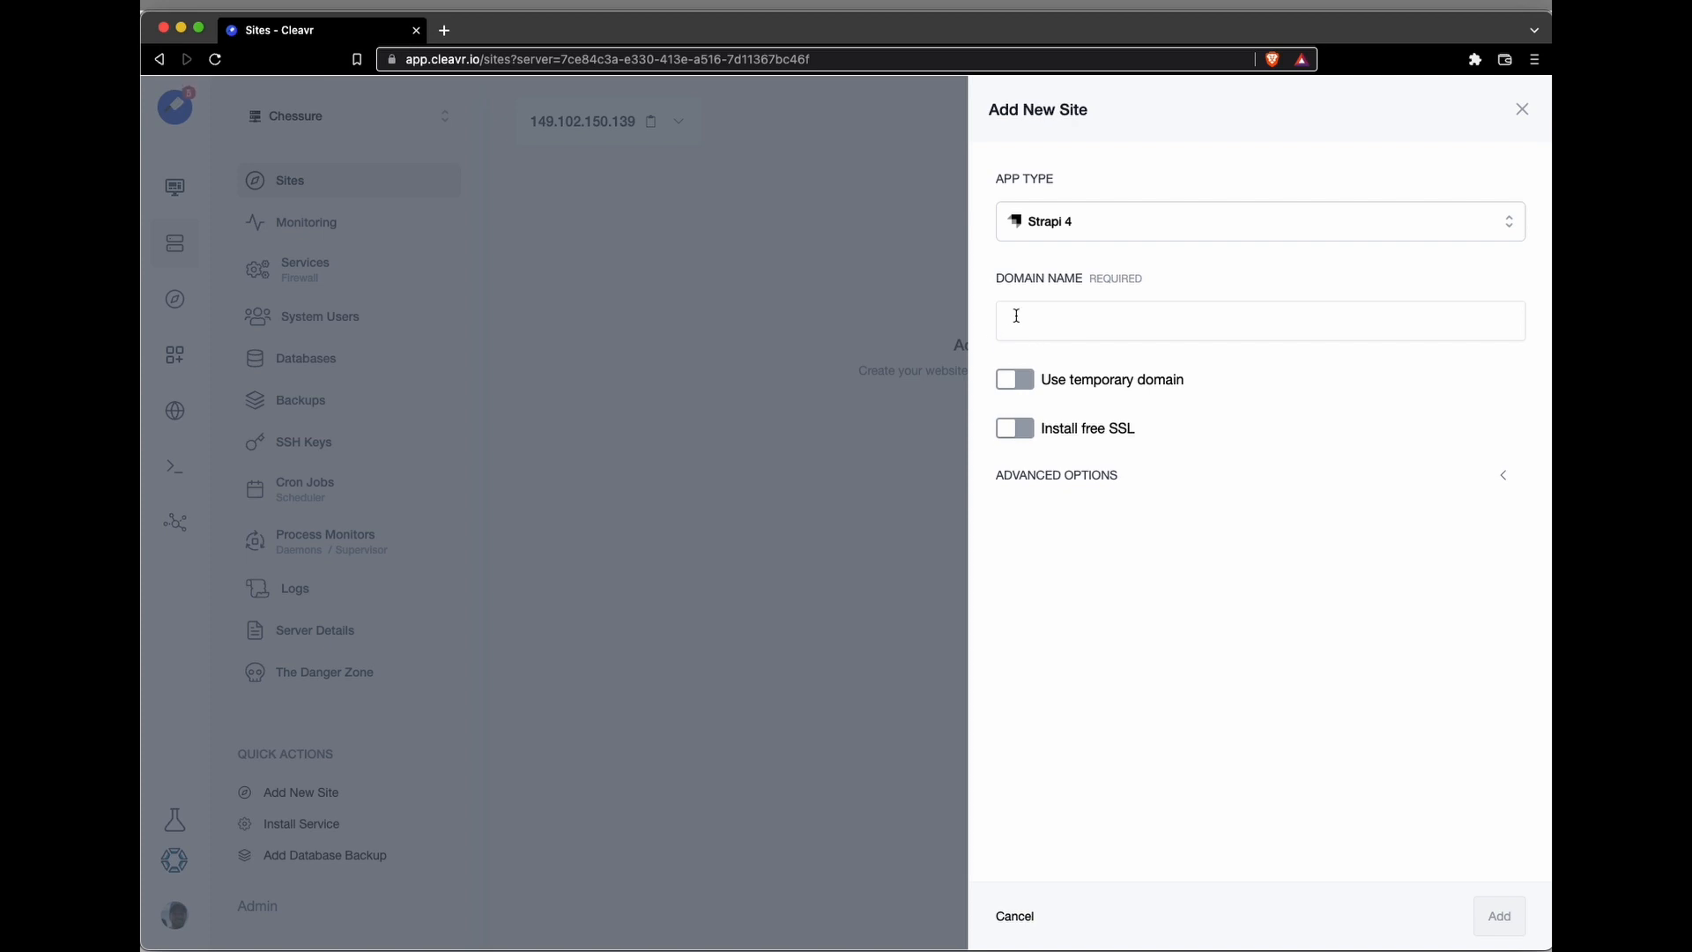
Step: Give the Strapi 4 site a temporary domain and a custom port number, and add it to the server
{"action": "left_click", "coordinate": [1101, 385]}
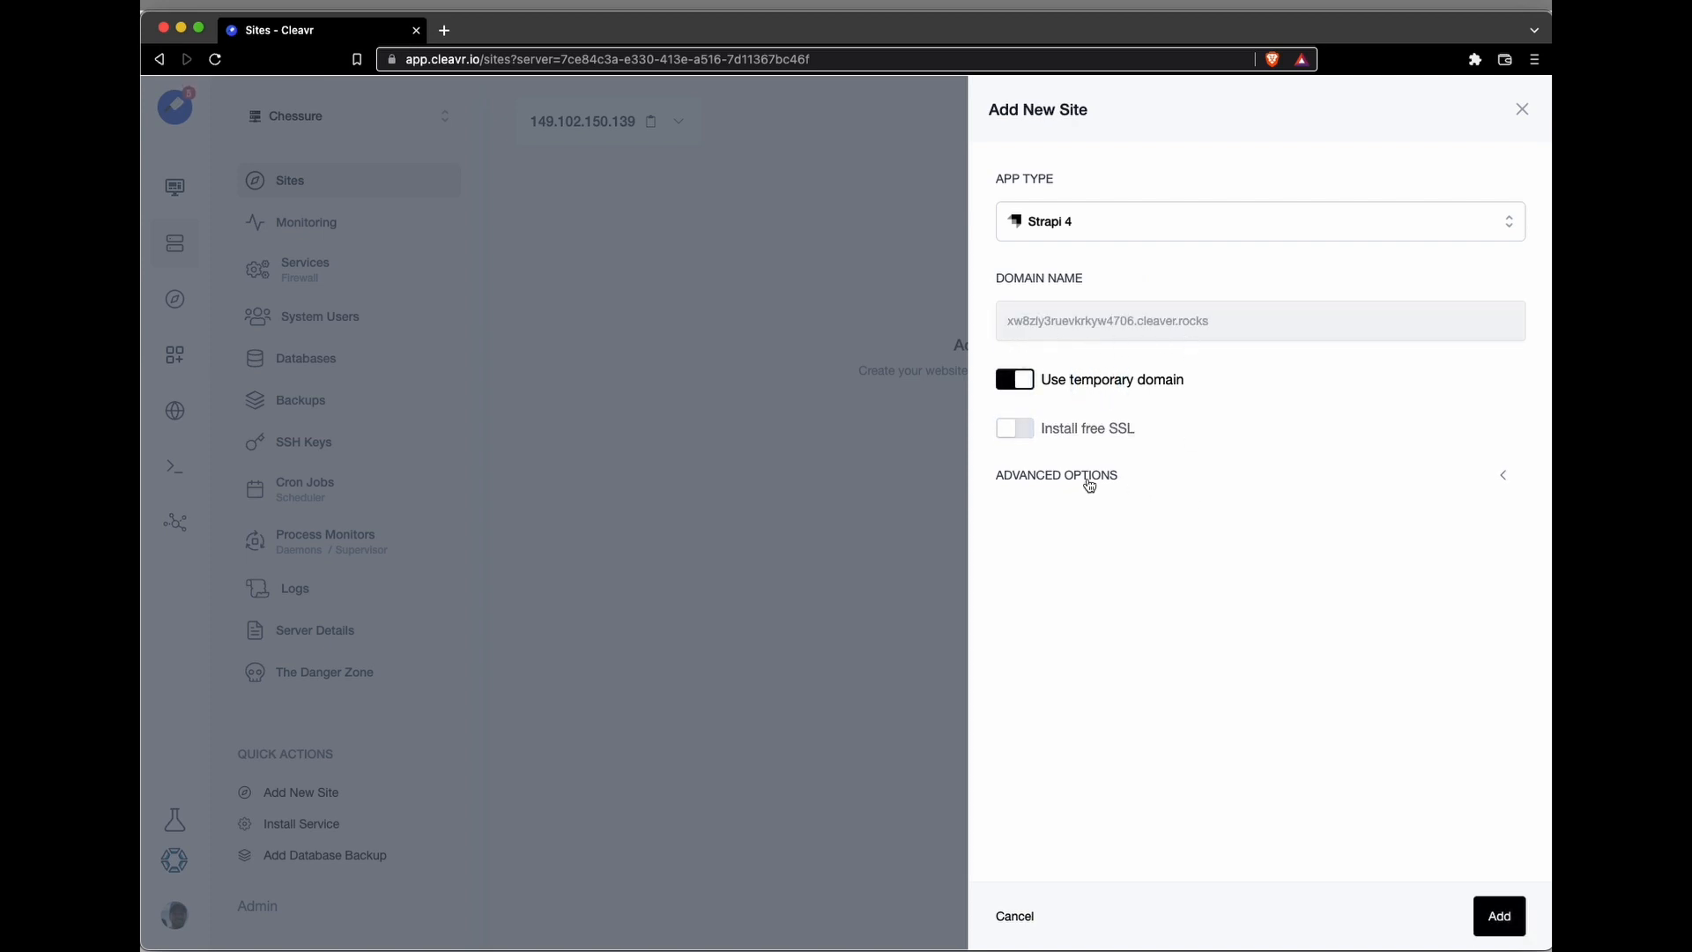
{"action": "left_click", "coordinate": [1157, 479]}
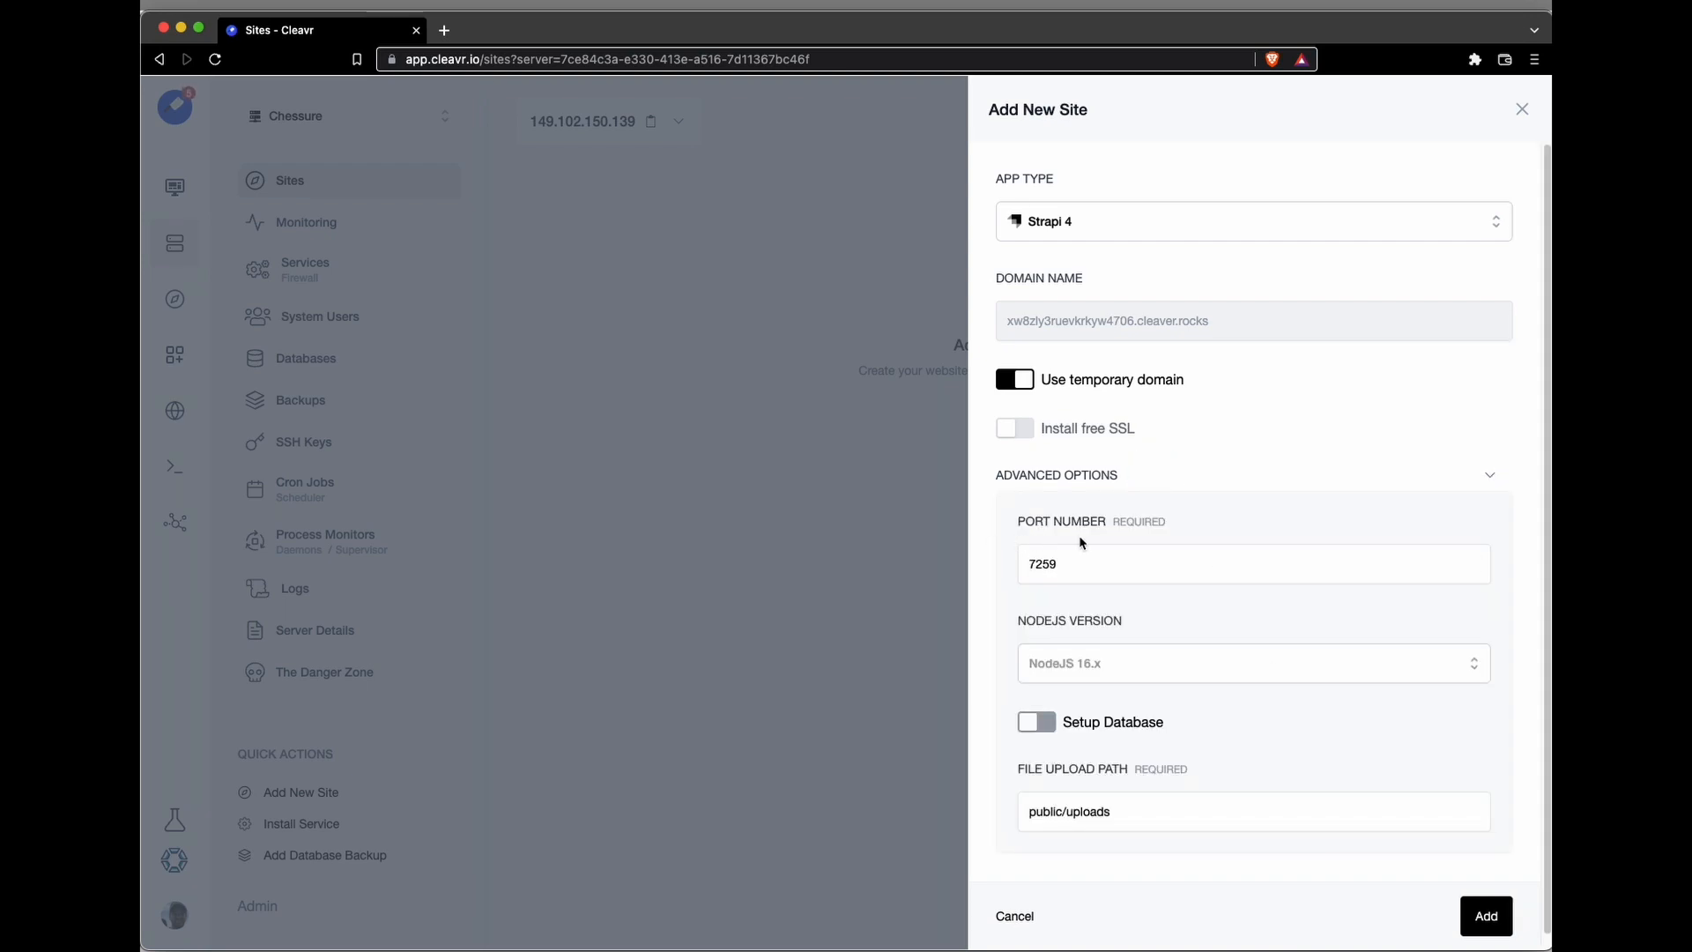
{"action": "double_click", "coordinate": [1064, 567]}
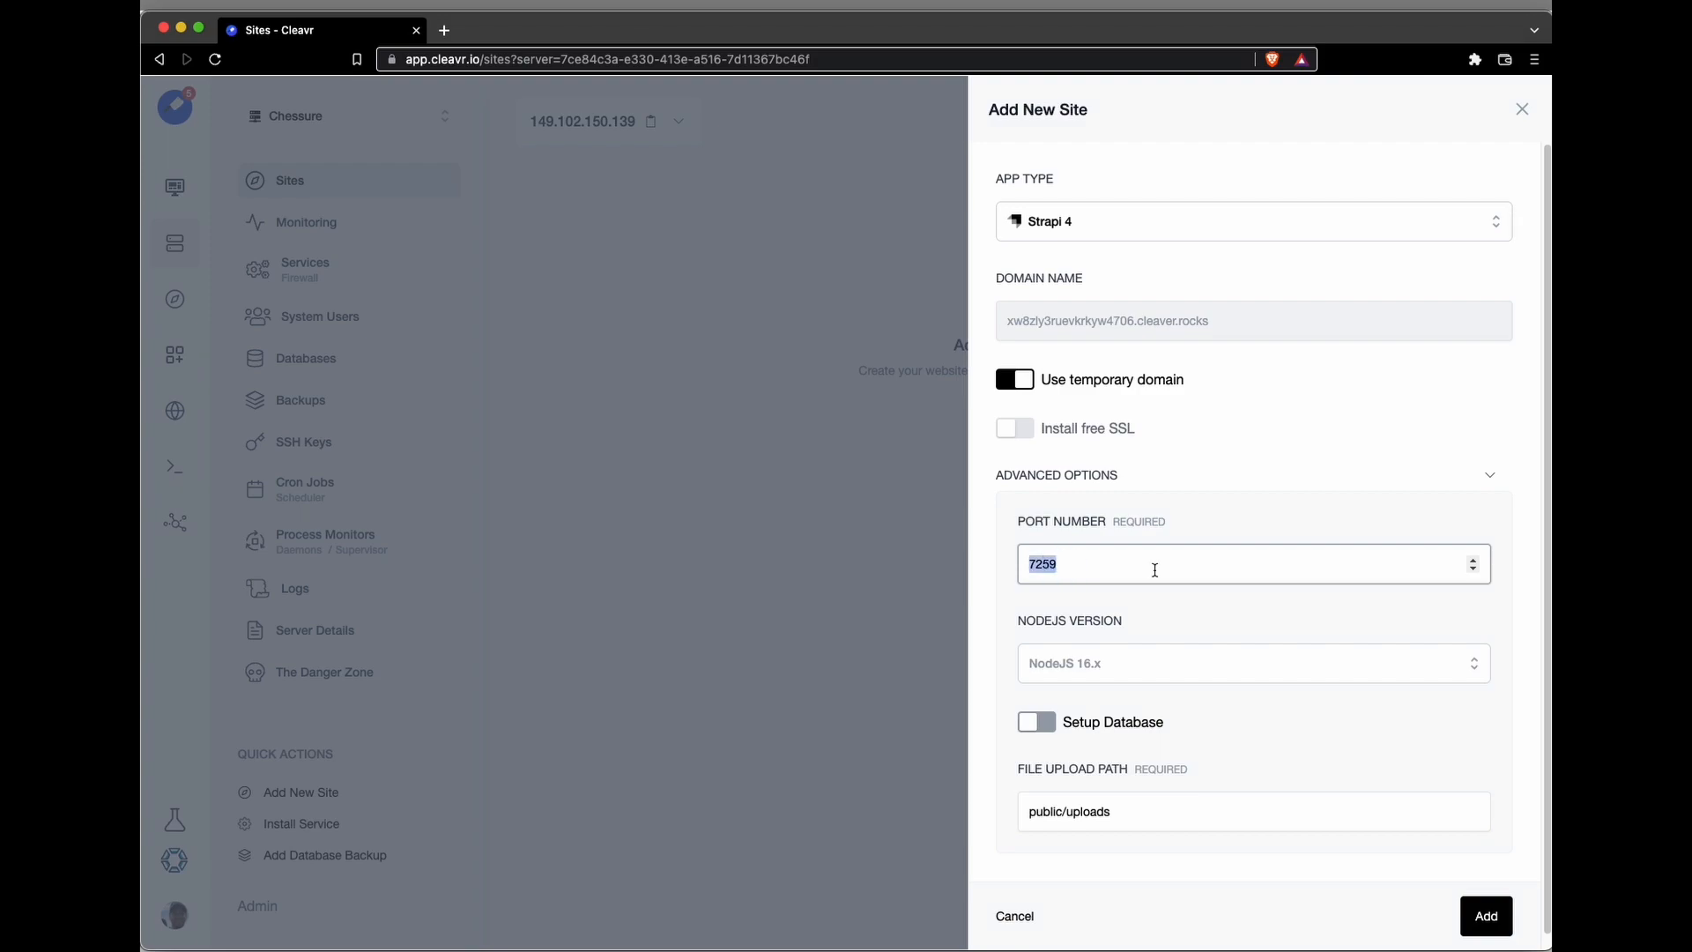
{"action": "type", "text": "1337"}
{"action": "left_click", "coordinate": [1492, 923]}
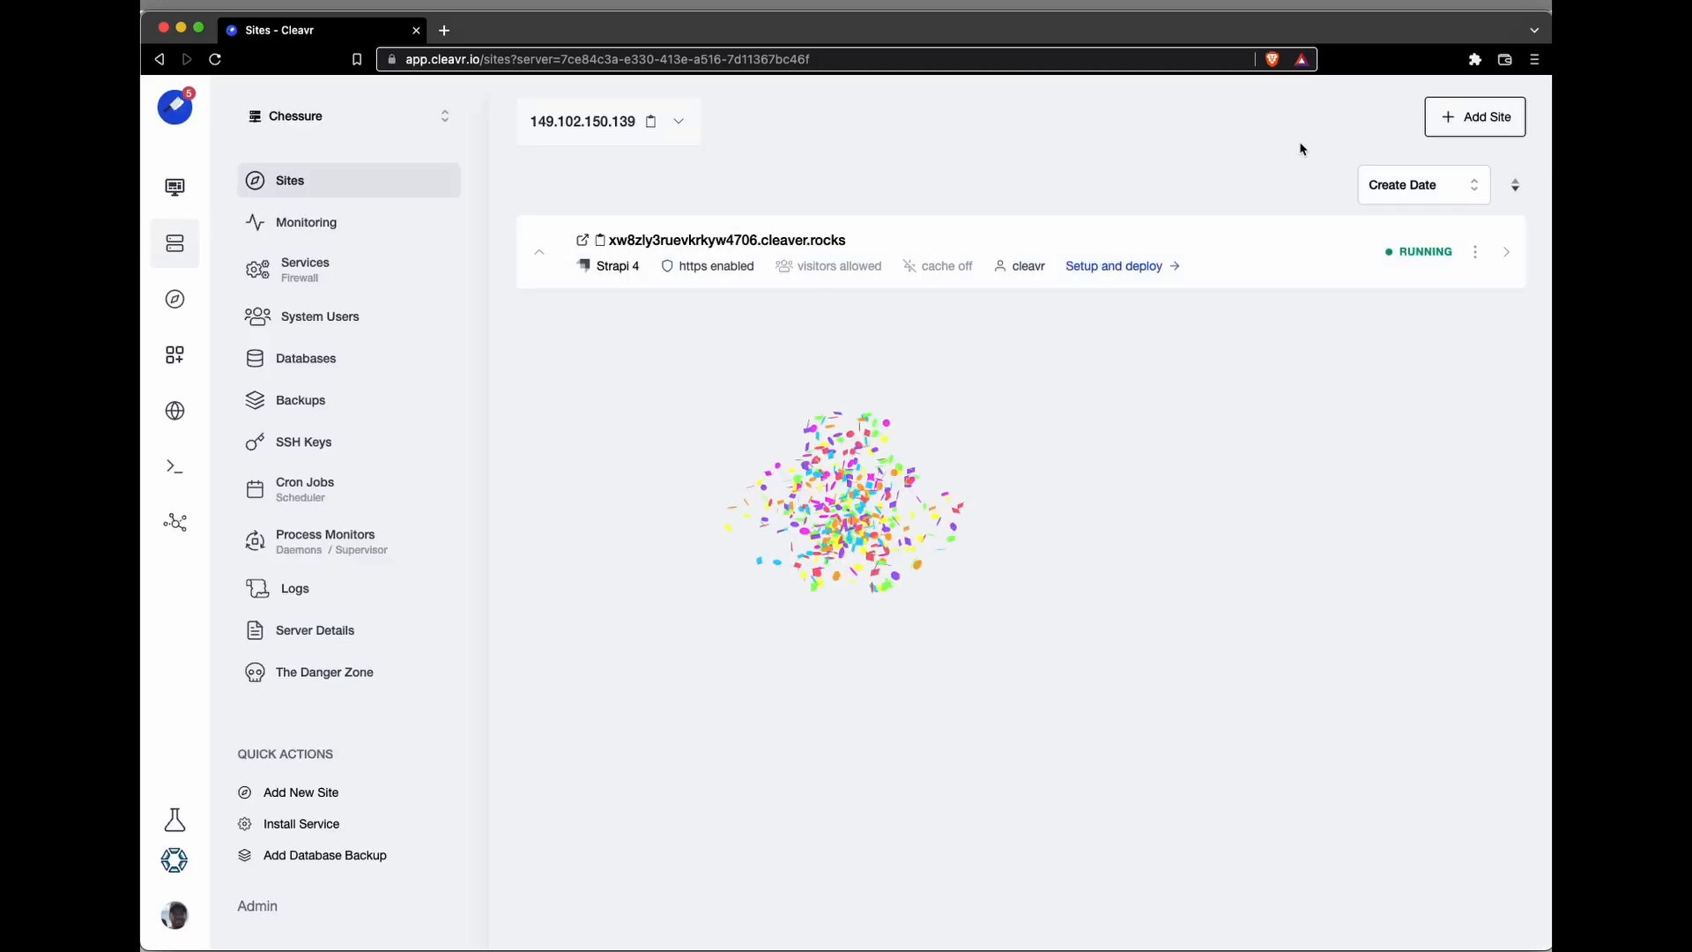
Step: Start adding a second site with the NodeJS SSR app type and a temporary domain
{"action": "left_click", "coordinate": [1490, 116]}
{"action": "left_click", "coordinate": [1287, 231]}
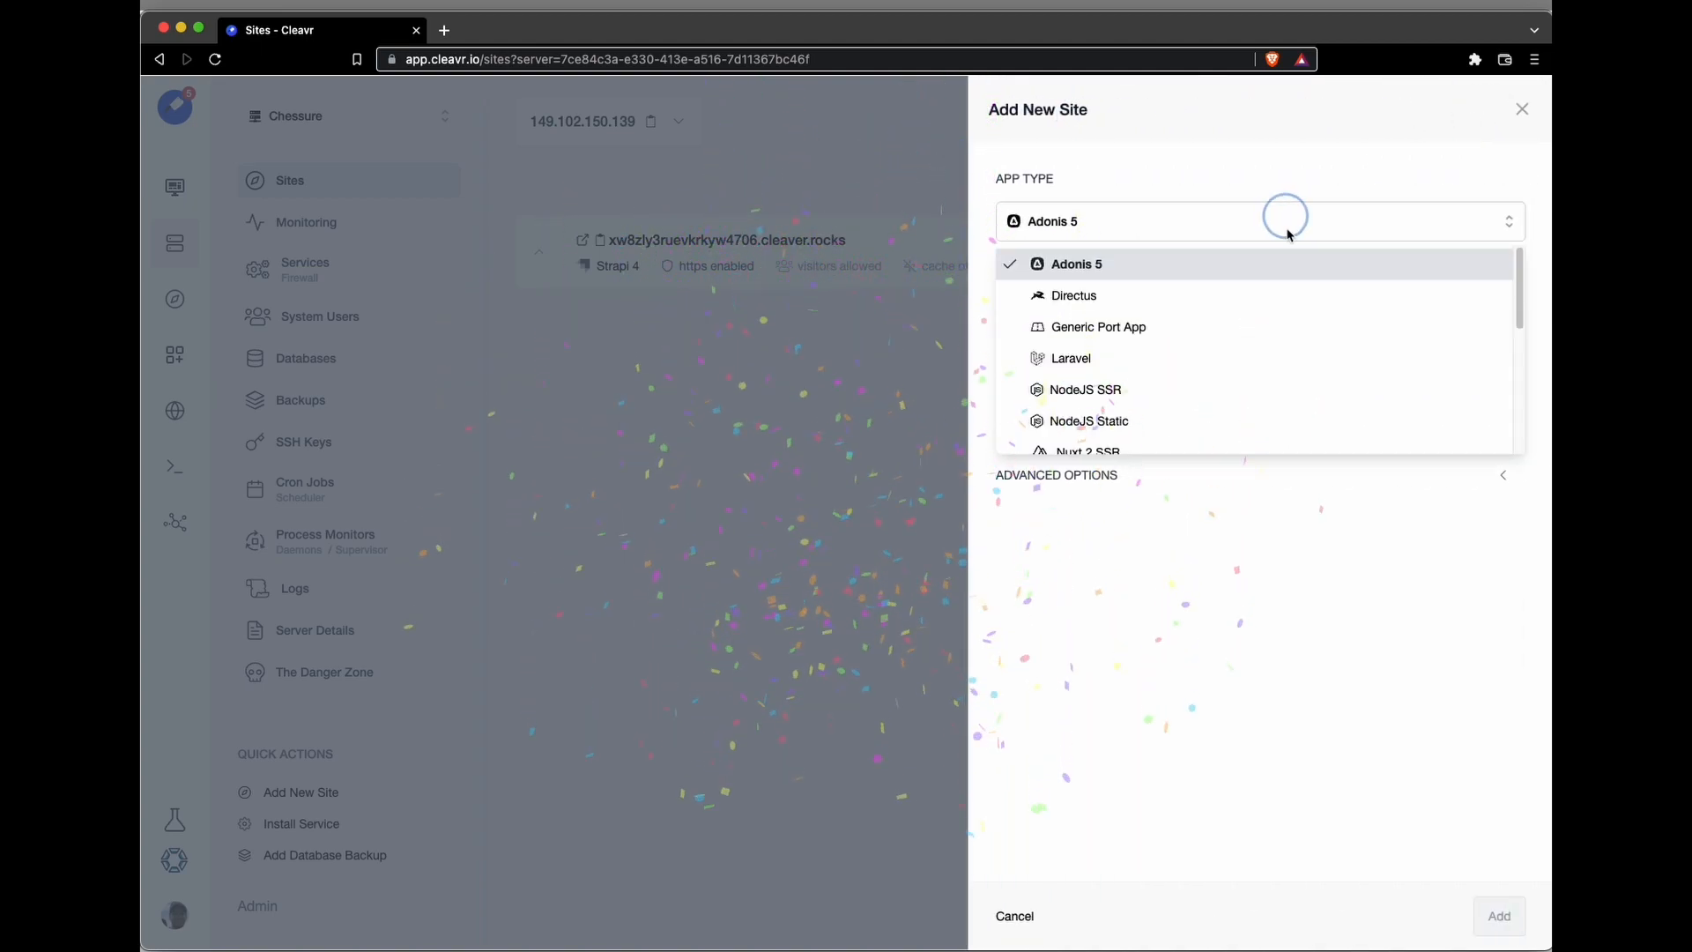
{"action": "scroll", "coordinate": [1216, 339], "scroll_direction": "down", "scroll_amount": 2}
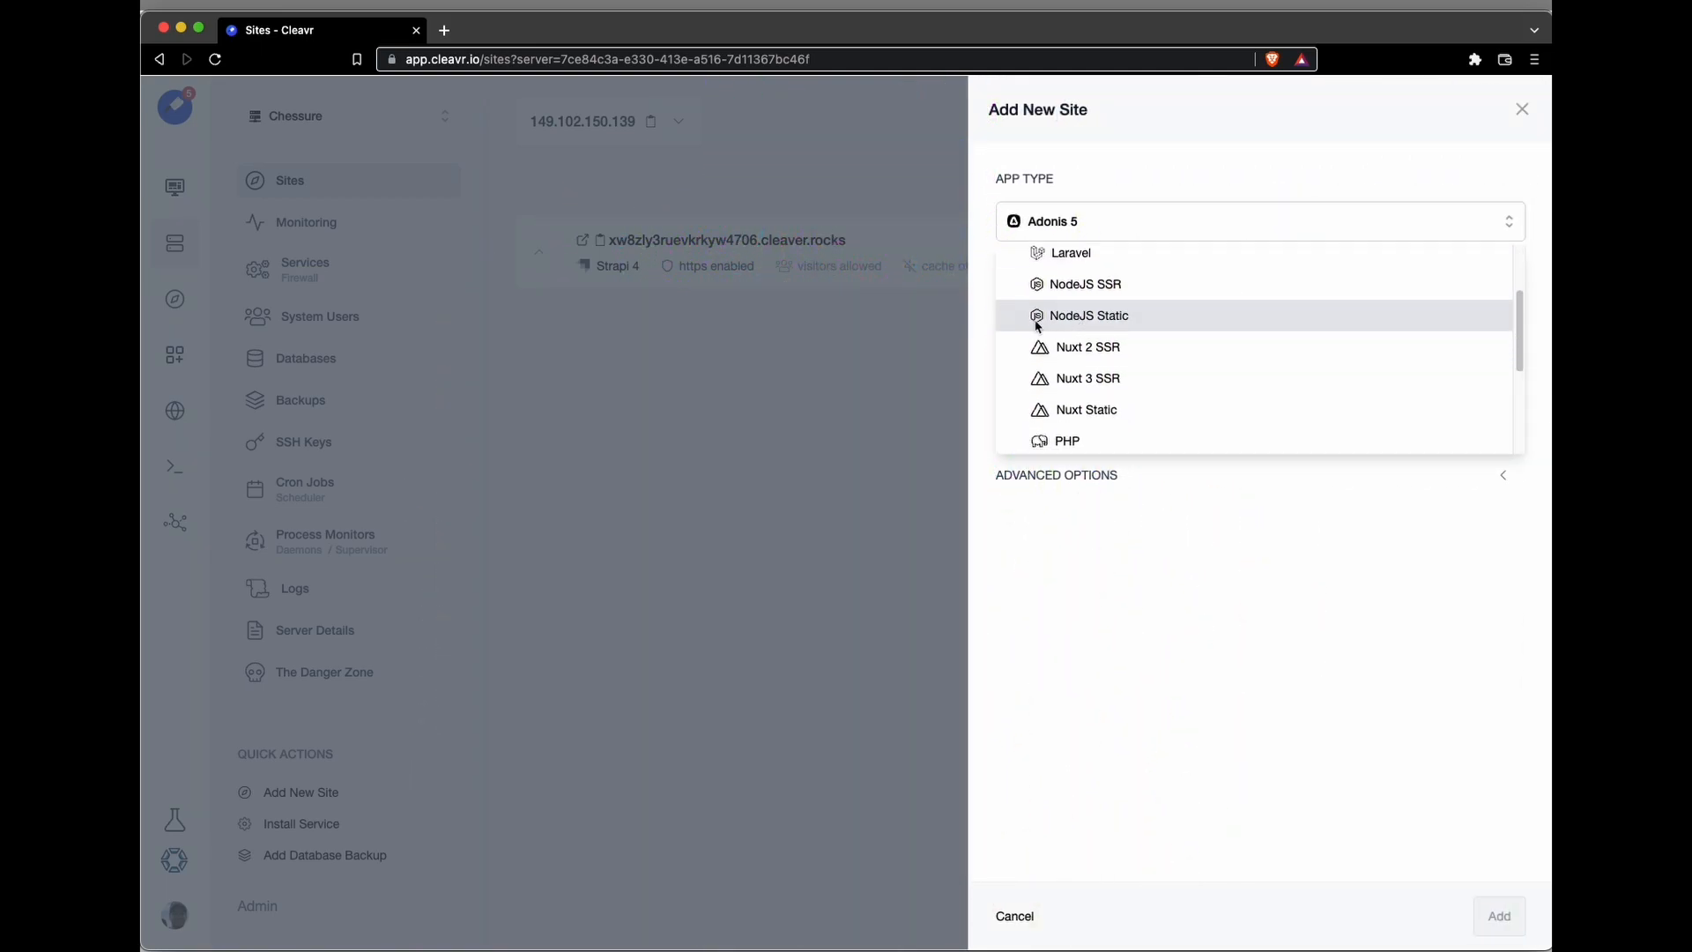
{"action": "left_click", "coordinate": [1096, 290]}
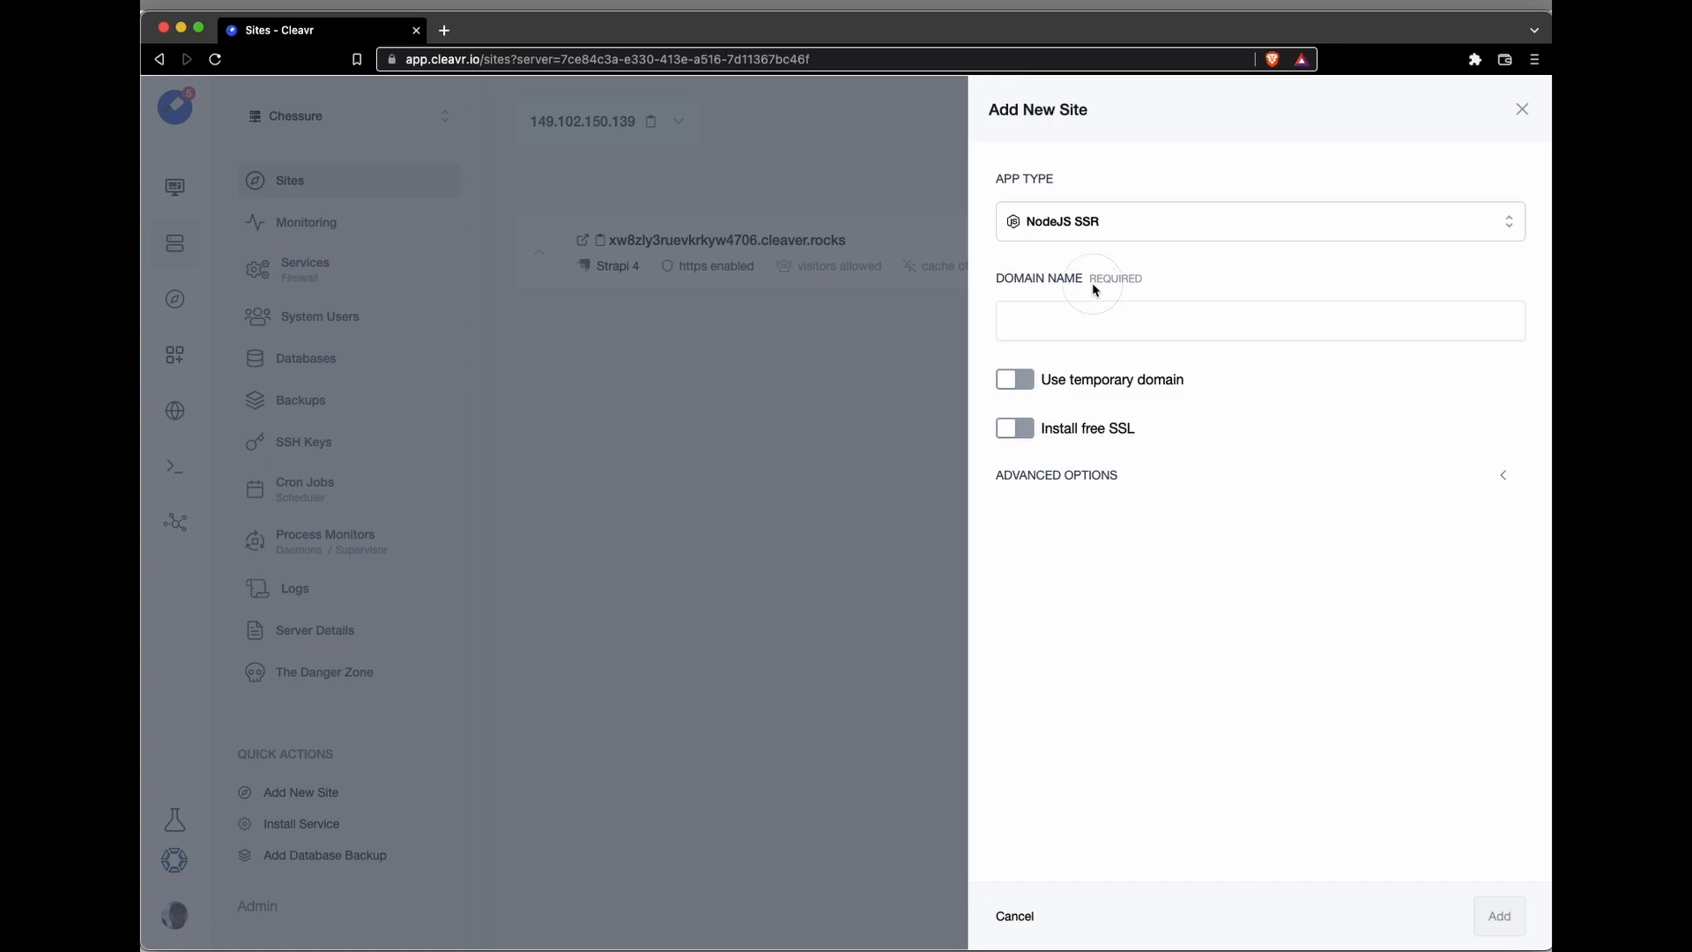
{"action": "left_click", "coordinate": [1071, 380]}
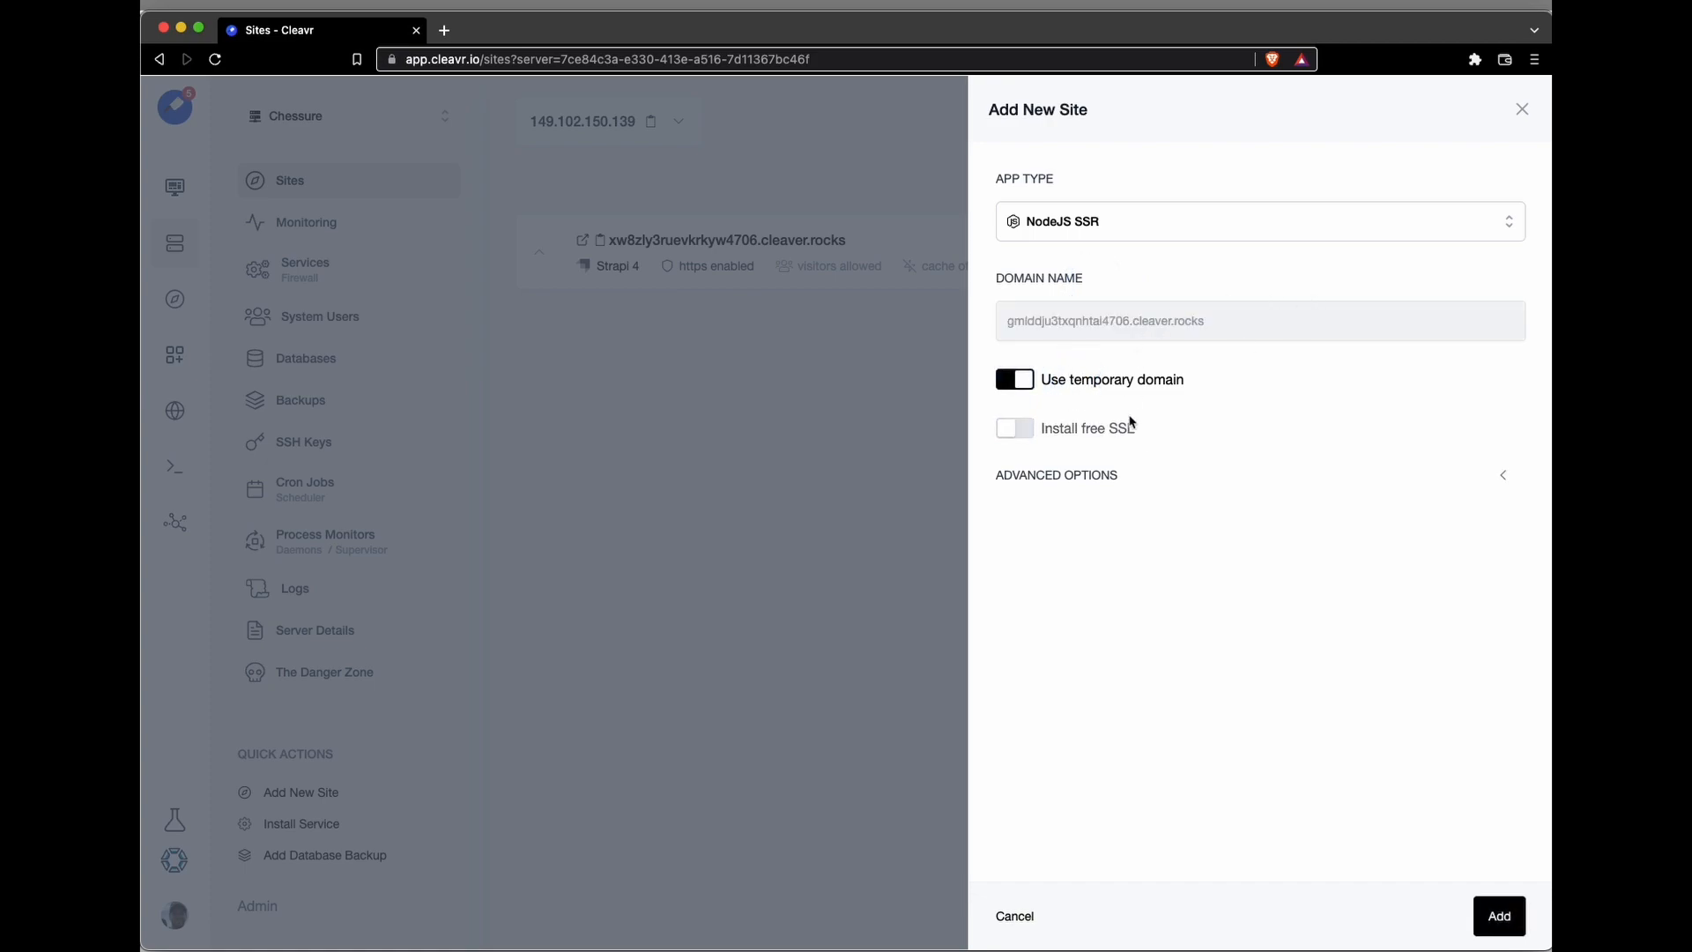
Step: In the NodeJS SSR site's advanced options, set the entry point to npm and the arguments to start
{"action": "left_click", "coordinate": [1116, 472]}
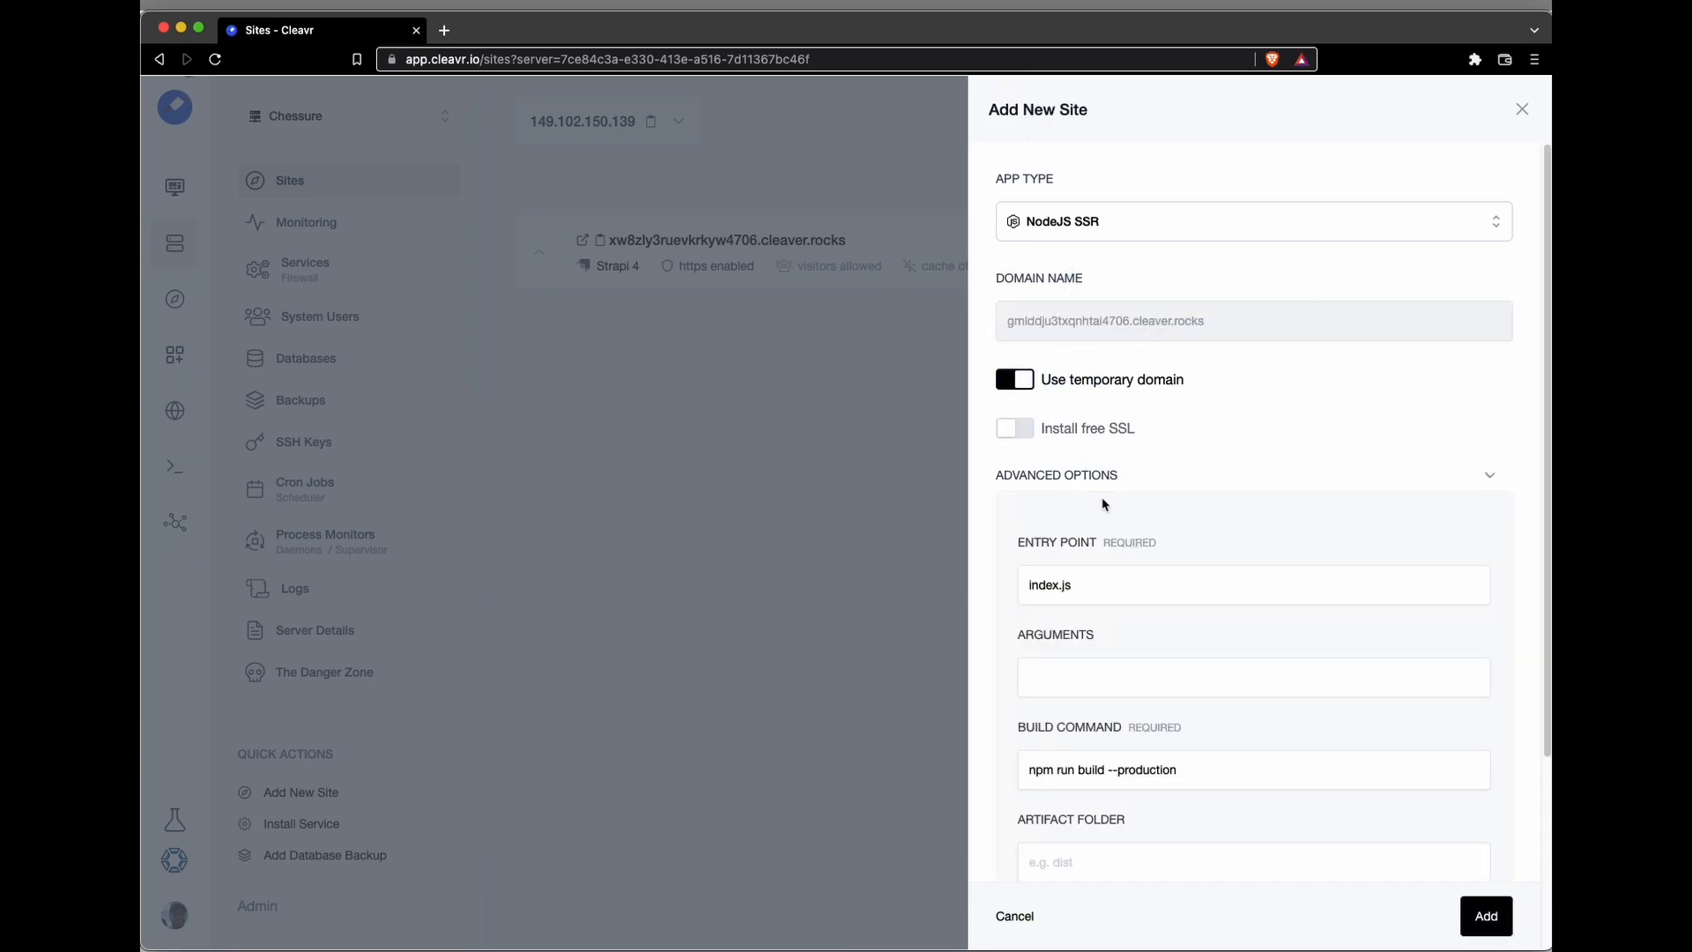
{"action": "scroll", "coordinate": [1102, 503], "scroll_direction": "down", "scroll_amount": 1}
{"action": "left_click", "coordinate": [1042, 522]}
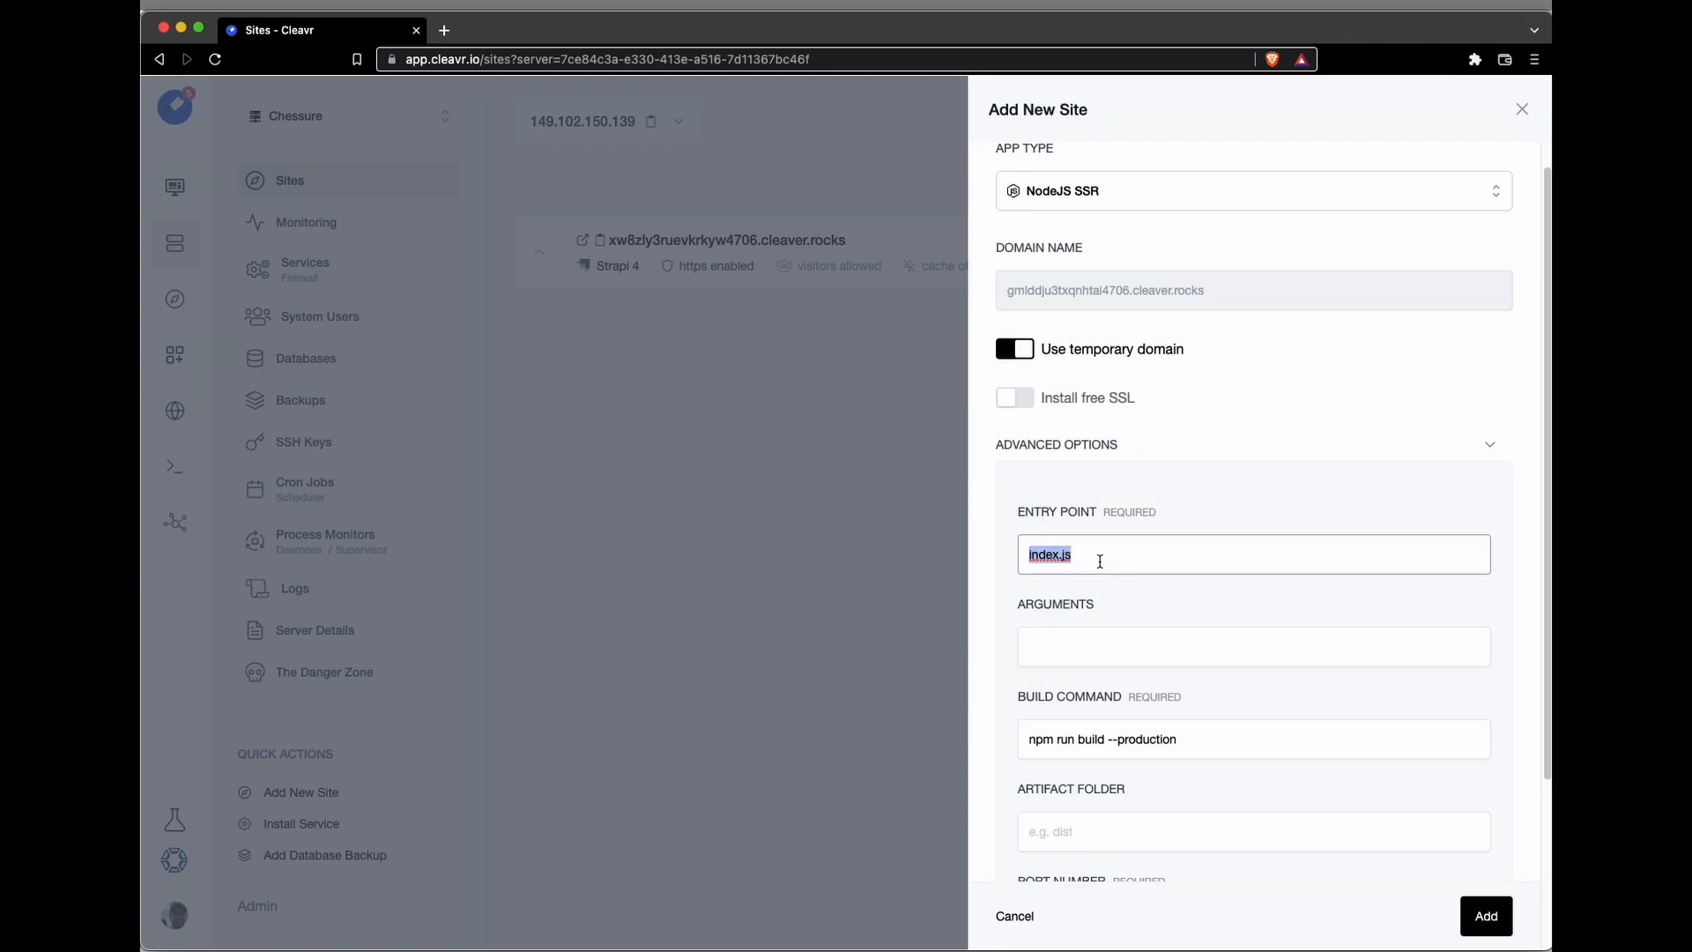
{"action": "type", "text": "npm"}
{"action": "left_click", "coordinate": [1069, 648]}
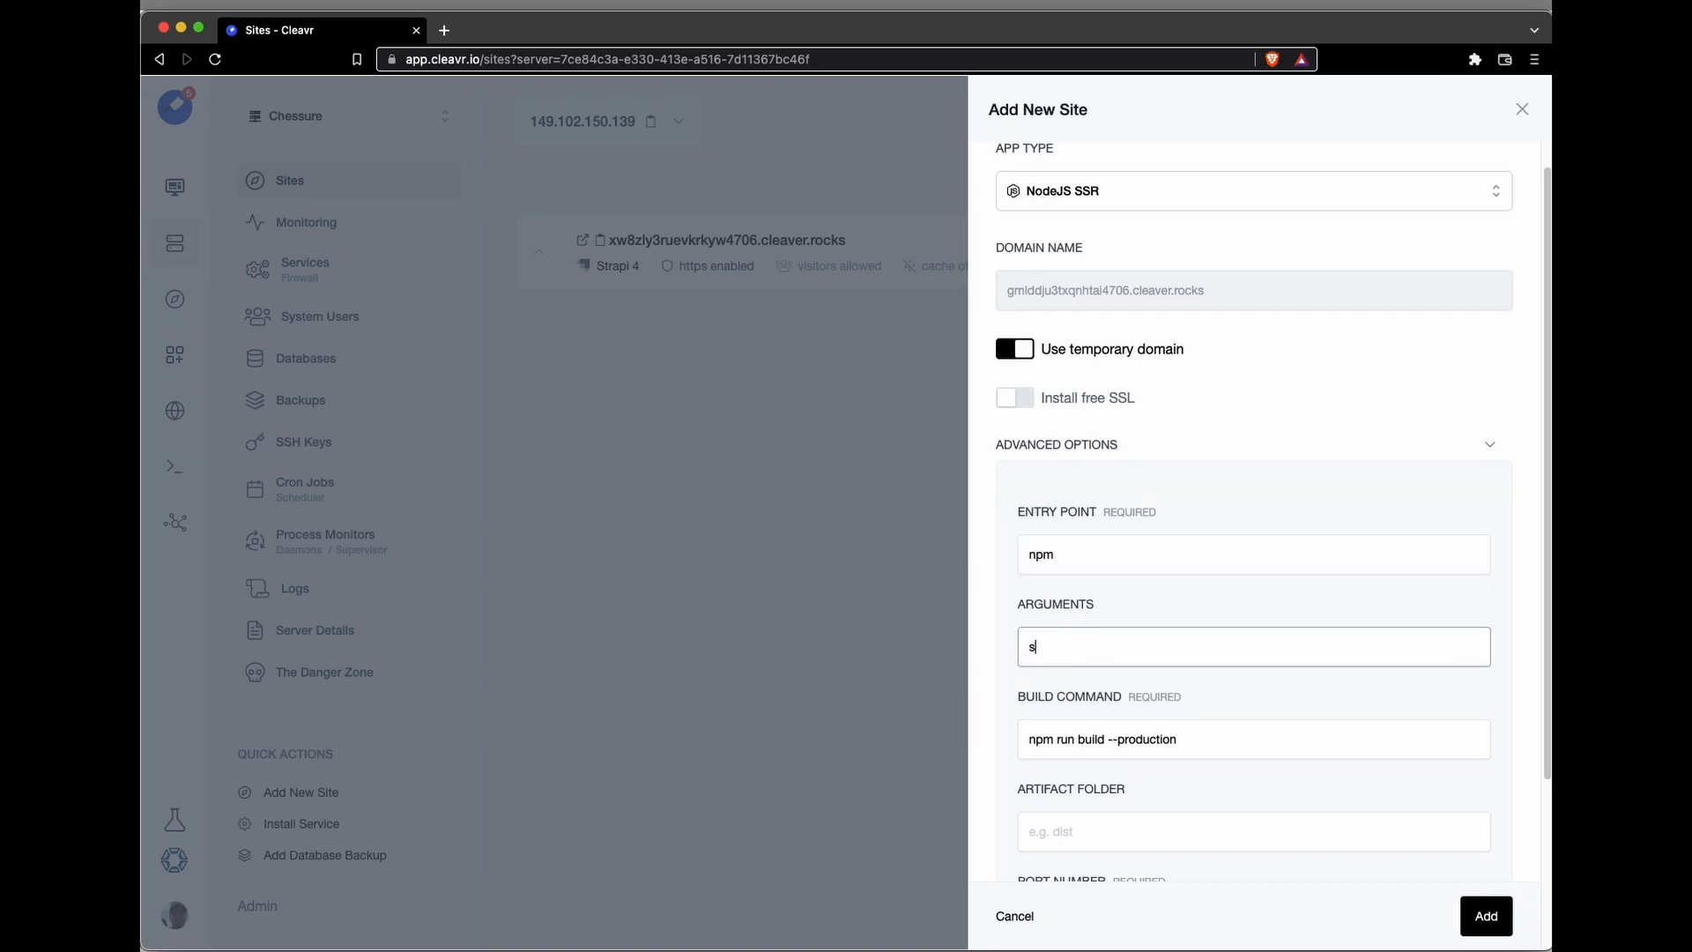
Step: Set the artifact folder to .next and the port number to 3000, and add the NodeJS SSR site
{"action": "scroll", "coordinate": [1092, 650], "scroll_direction": "down", "scroll_amount": 3}
{"action": "left_click", "coordinate": [1093, 662]}
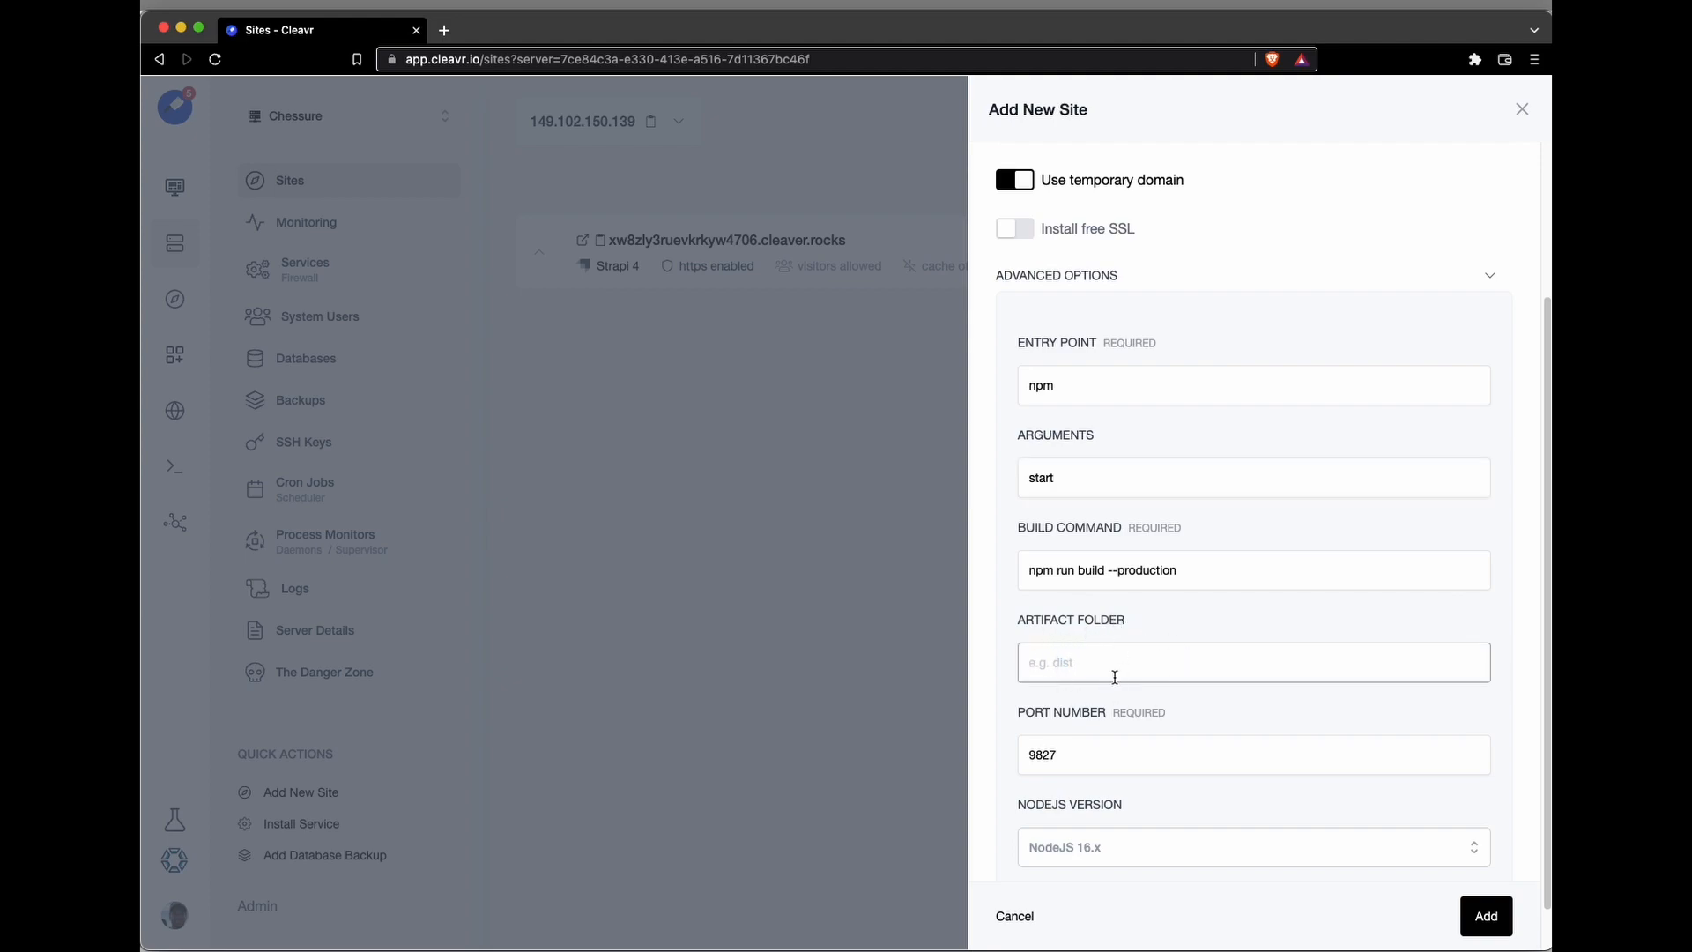
{"action": "type", "text": ".next"}
{"action": "scroll", "coordinate": [1091, 668], "scroll_direction": "down", "scroll_amount": 1}
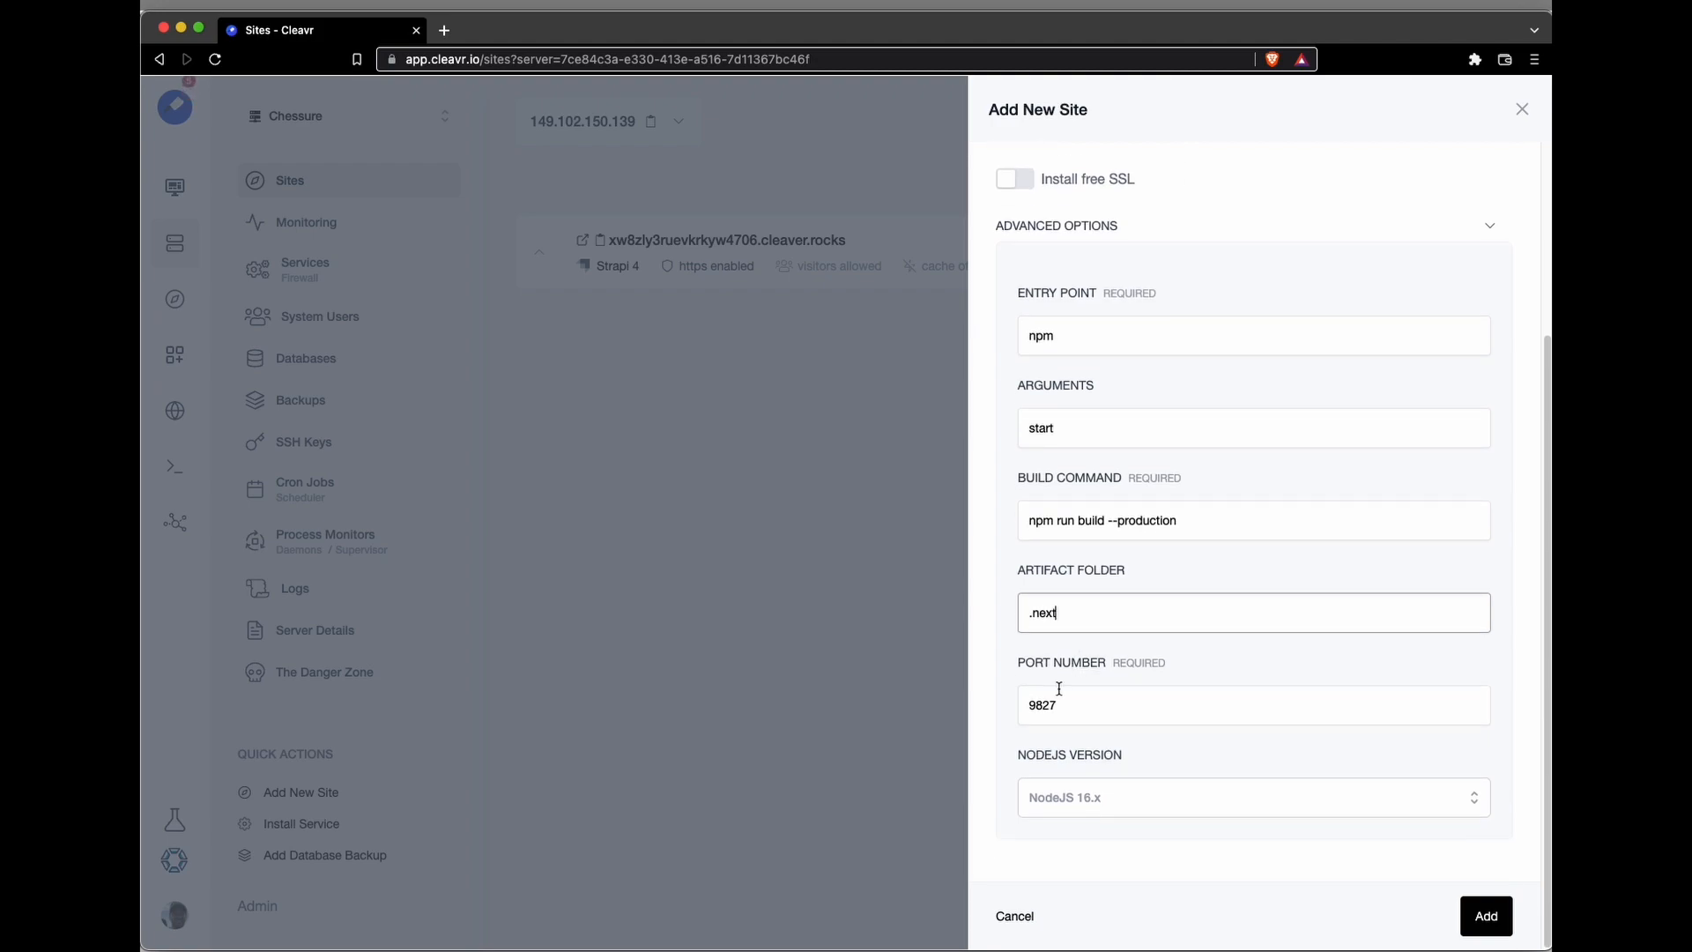
{"action": "key", "text": "Tab"}
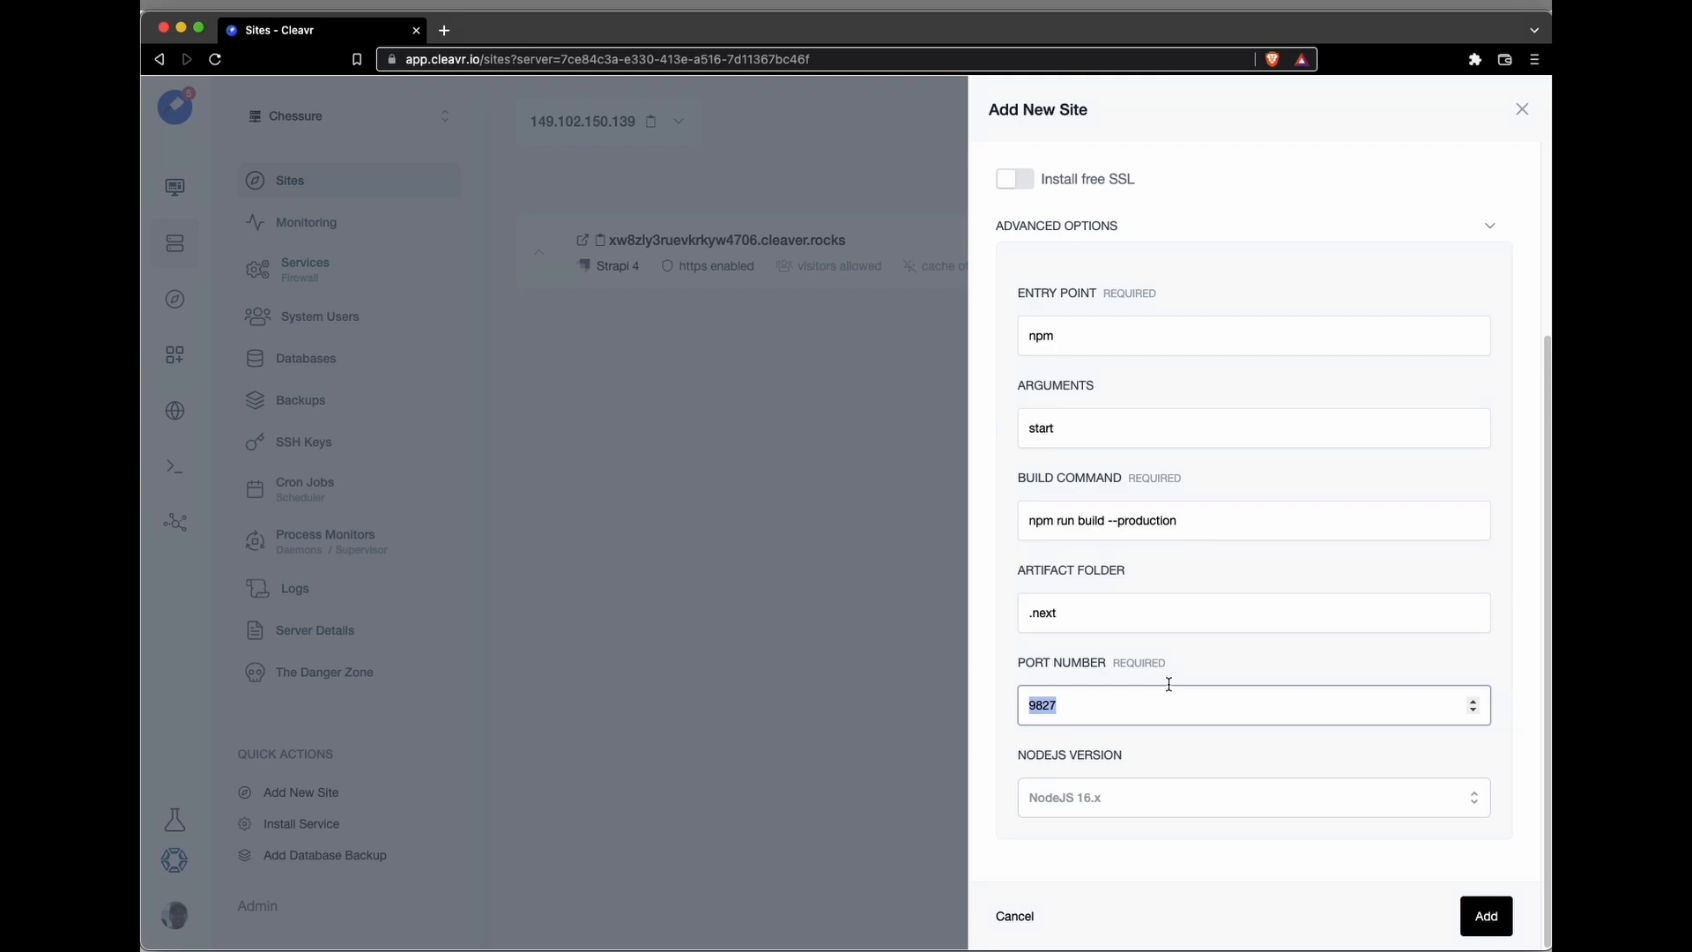
{"action": "type", "text": "3000"}
{"action": "left_click", "coordinate": [1484, 917]}
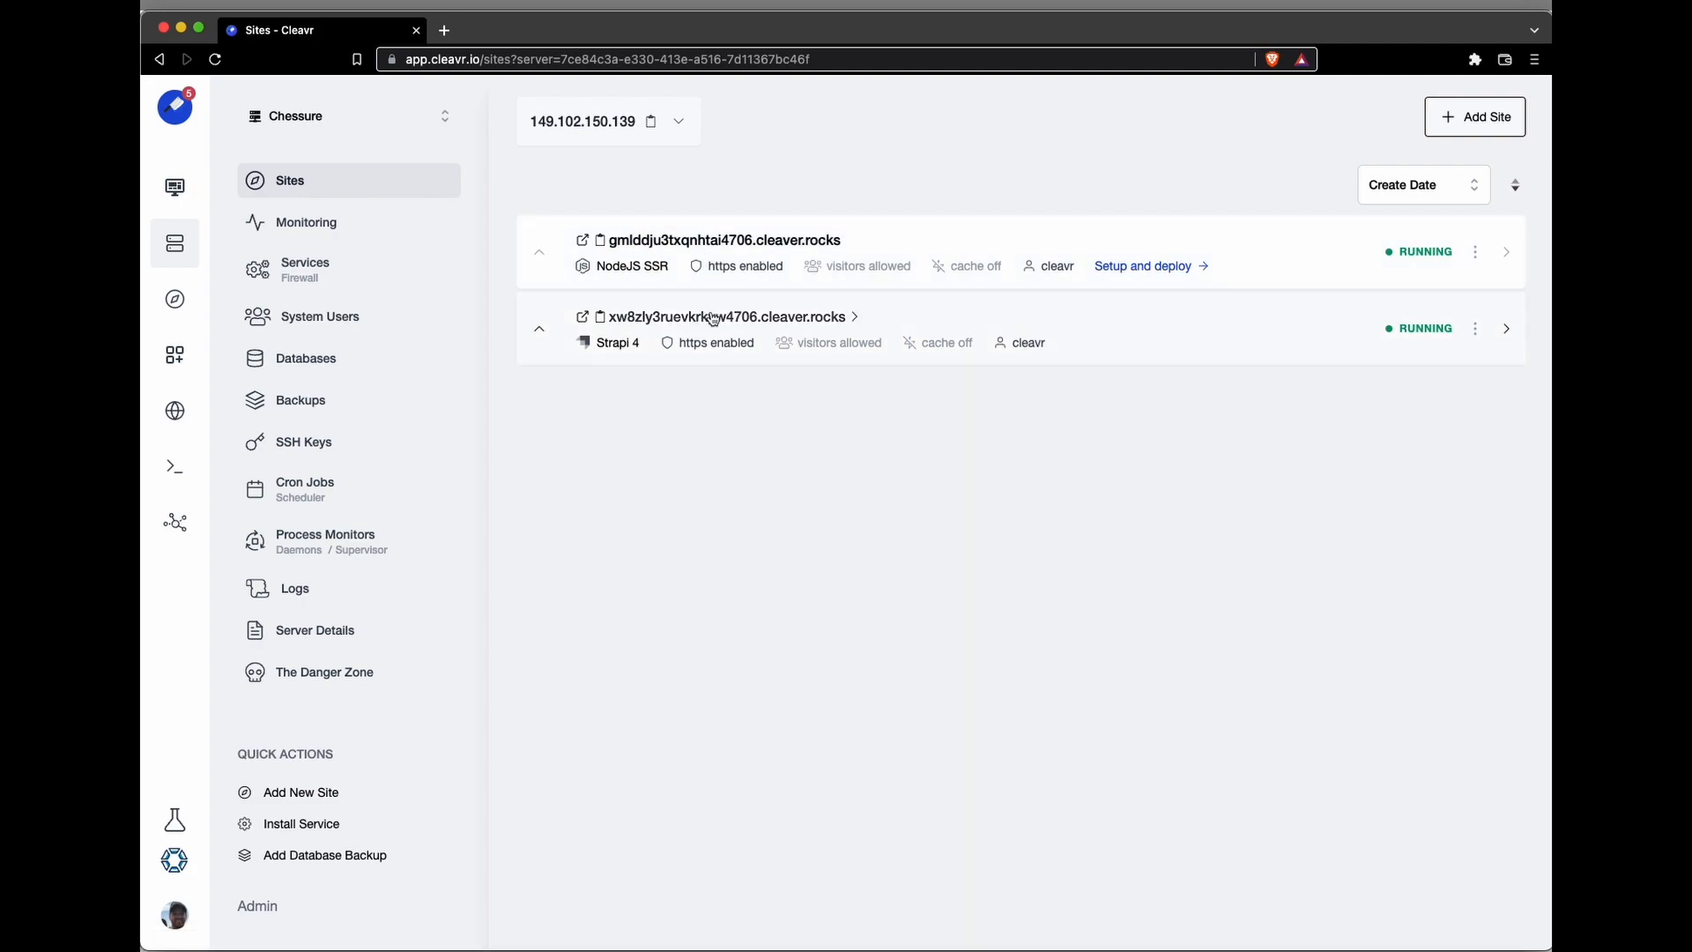
Step: Open the setup of the NodeJS SSR site and choose GH as its version control provider
{"action": "left_click", "coordinate": [1101, 269]}
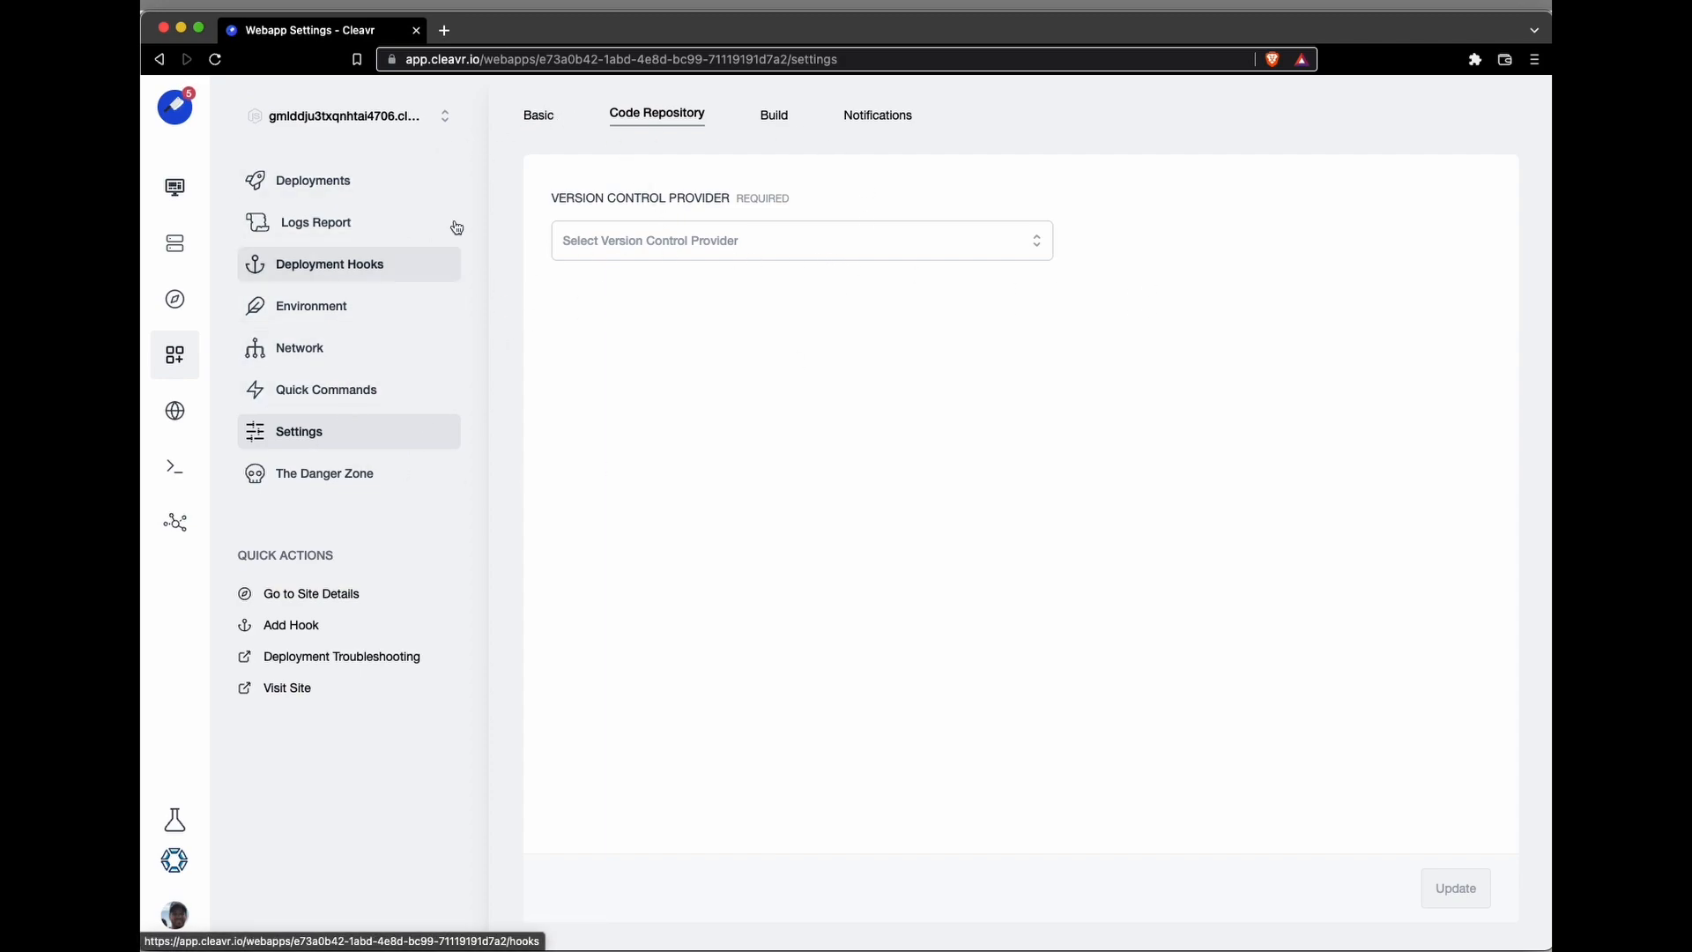
{"action": "left_click", "coordinate": [648, 242]}
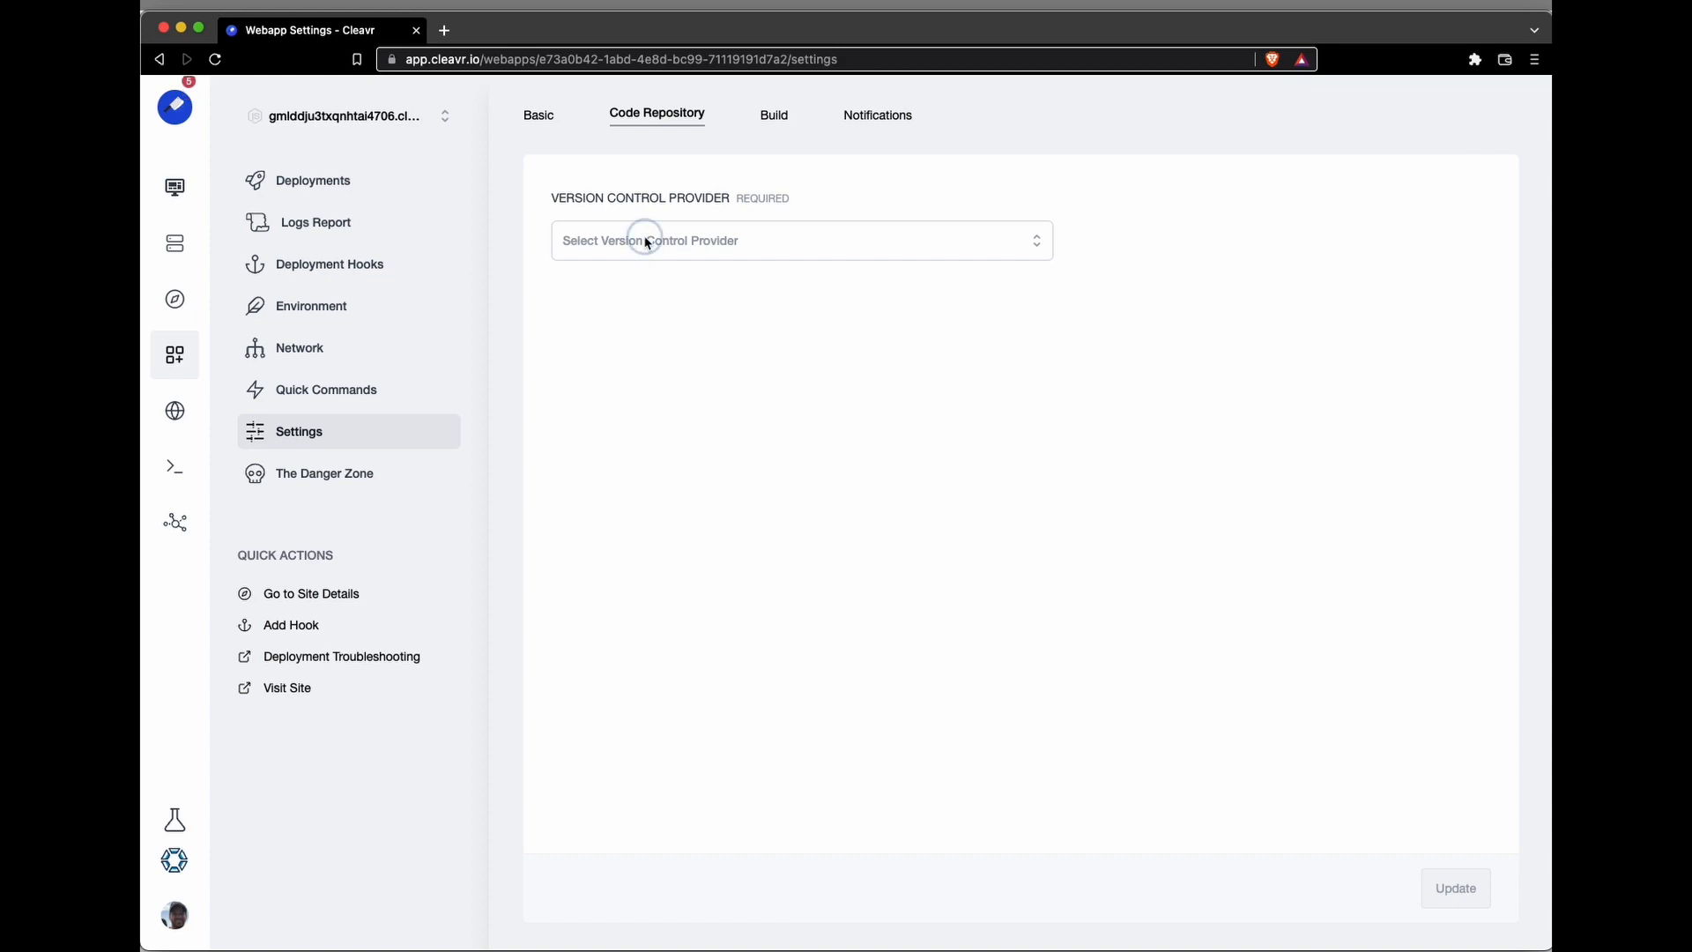
{"action": "left_click", "coordinate": [641, 291]}
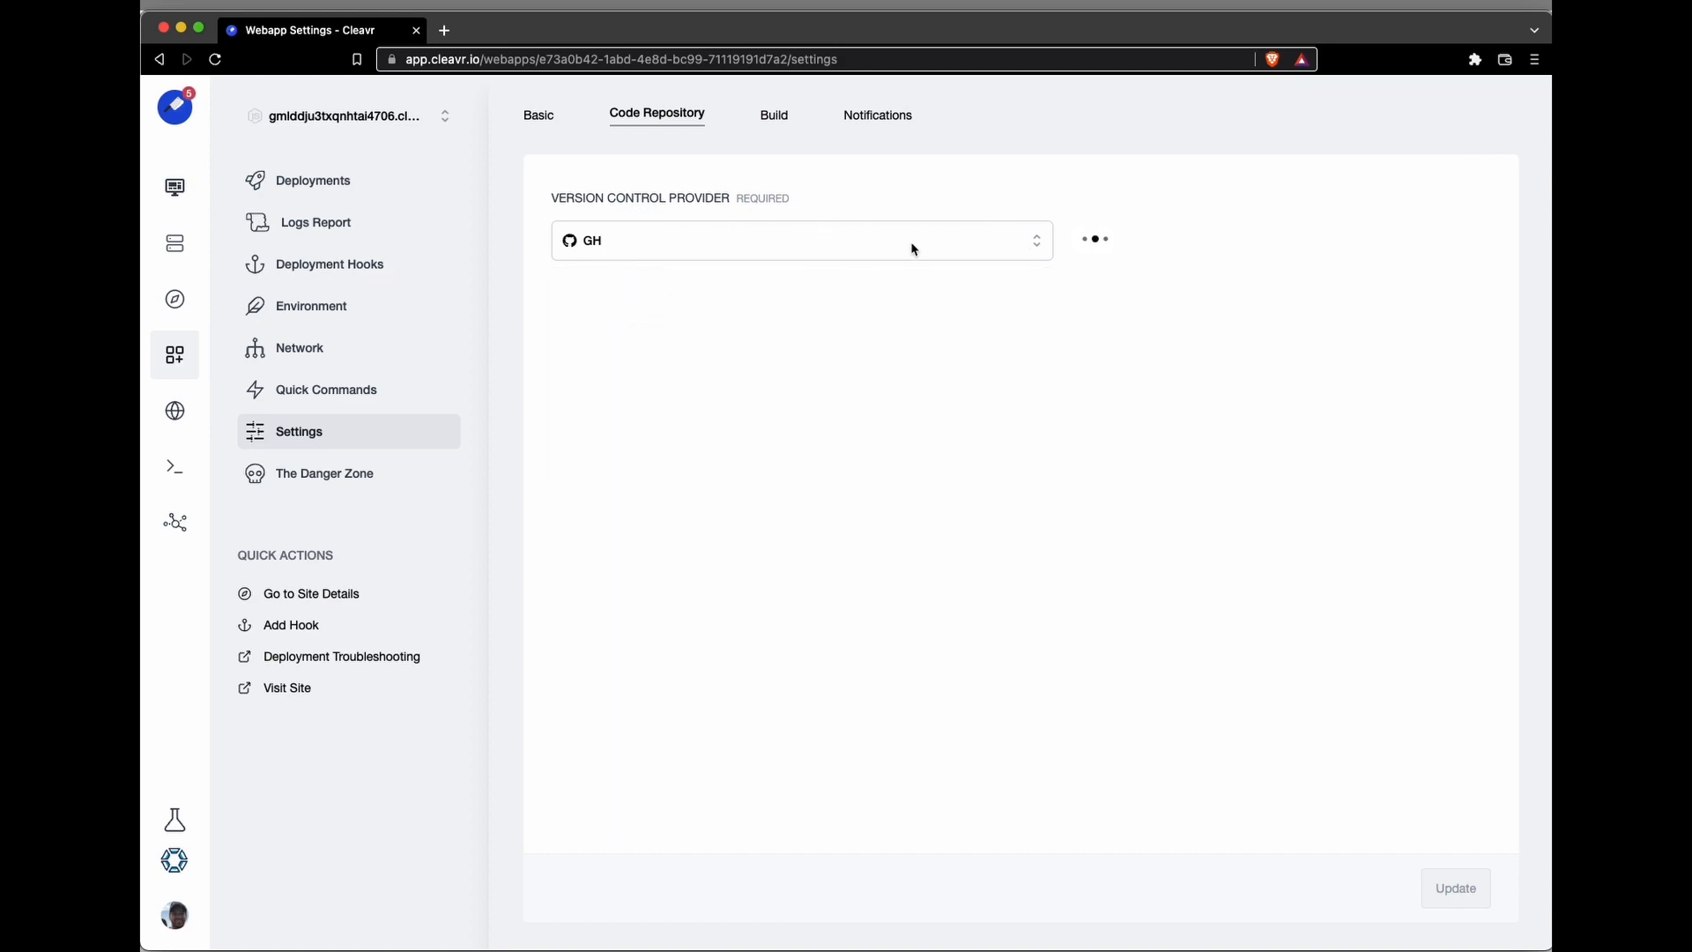
Step: Search the repositories for "food" and select the foodadvisor repository for deployment
{"action": "left_click", "coordinate": [710, 354]}
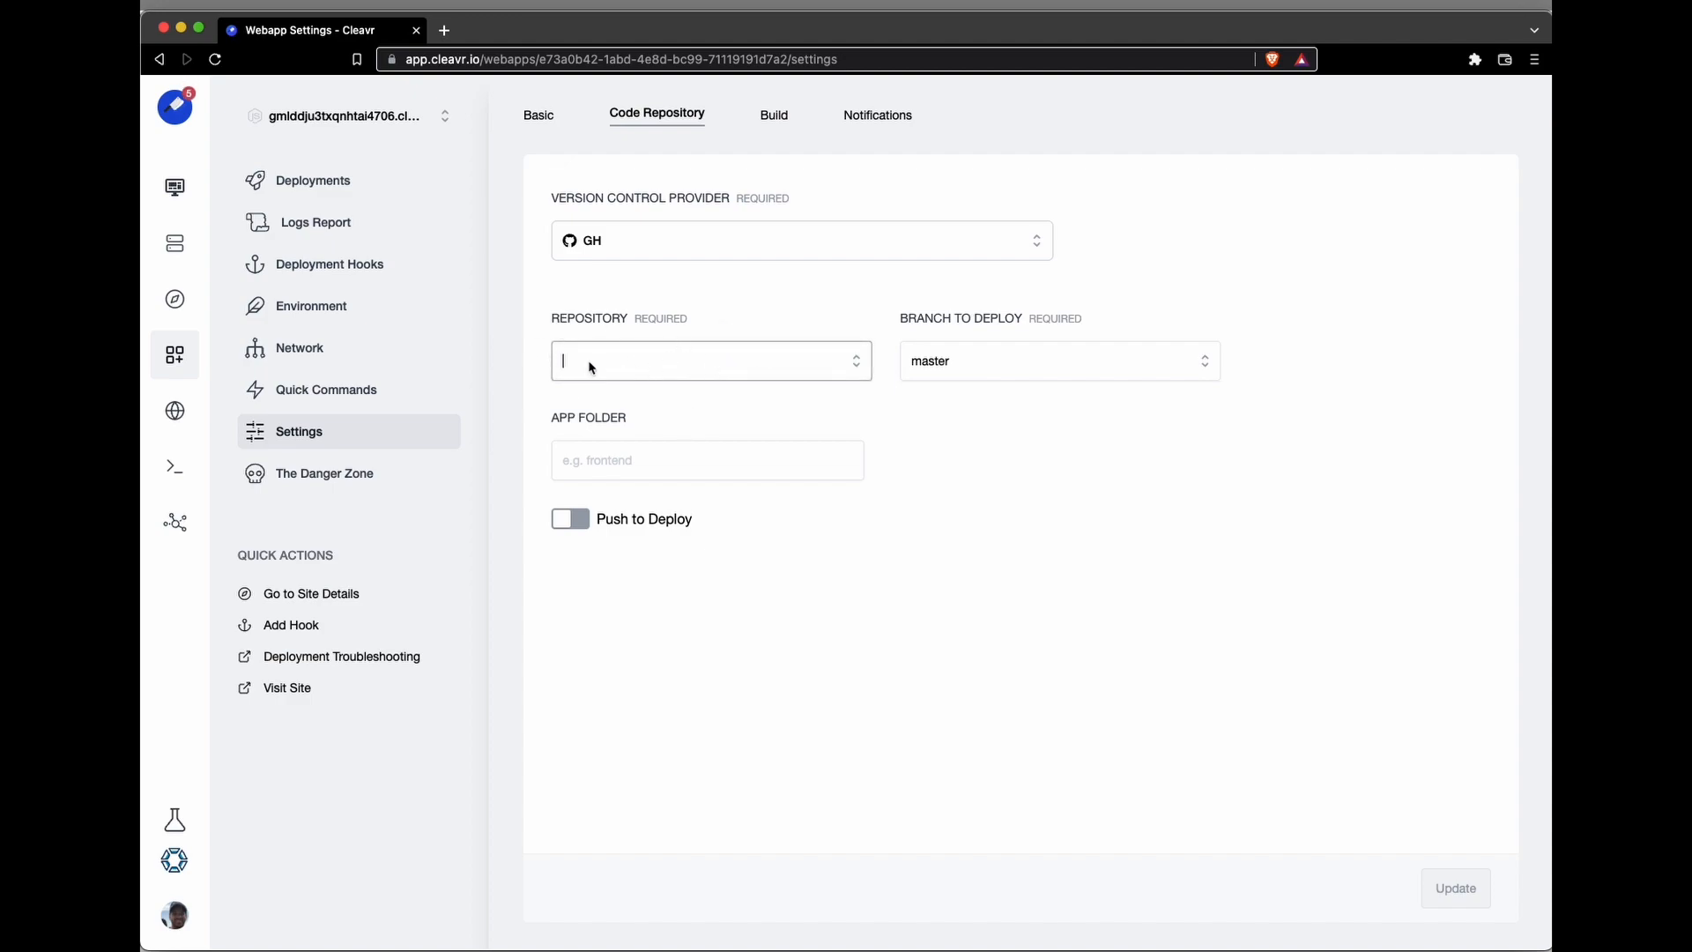
{"action": "type", "text": "arm"}
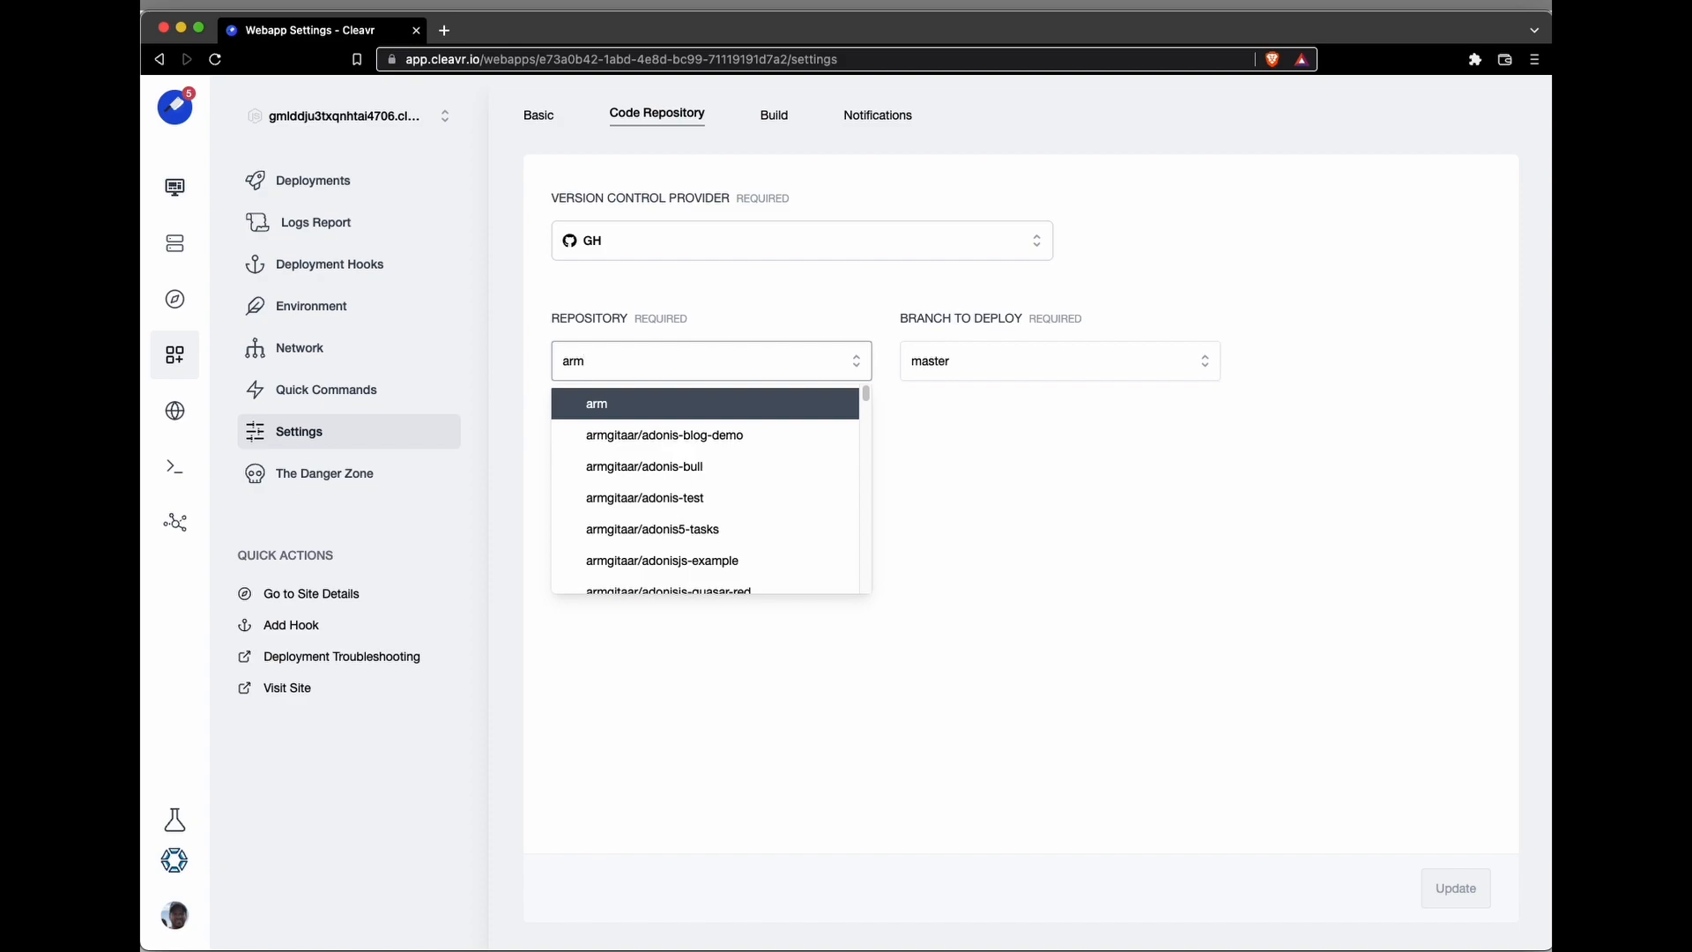
{"action": "key", "text": "BackSpace"}
{"action": "key", "text": "BackSpace"}
{"action": "key", "text": "BackSpace"}
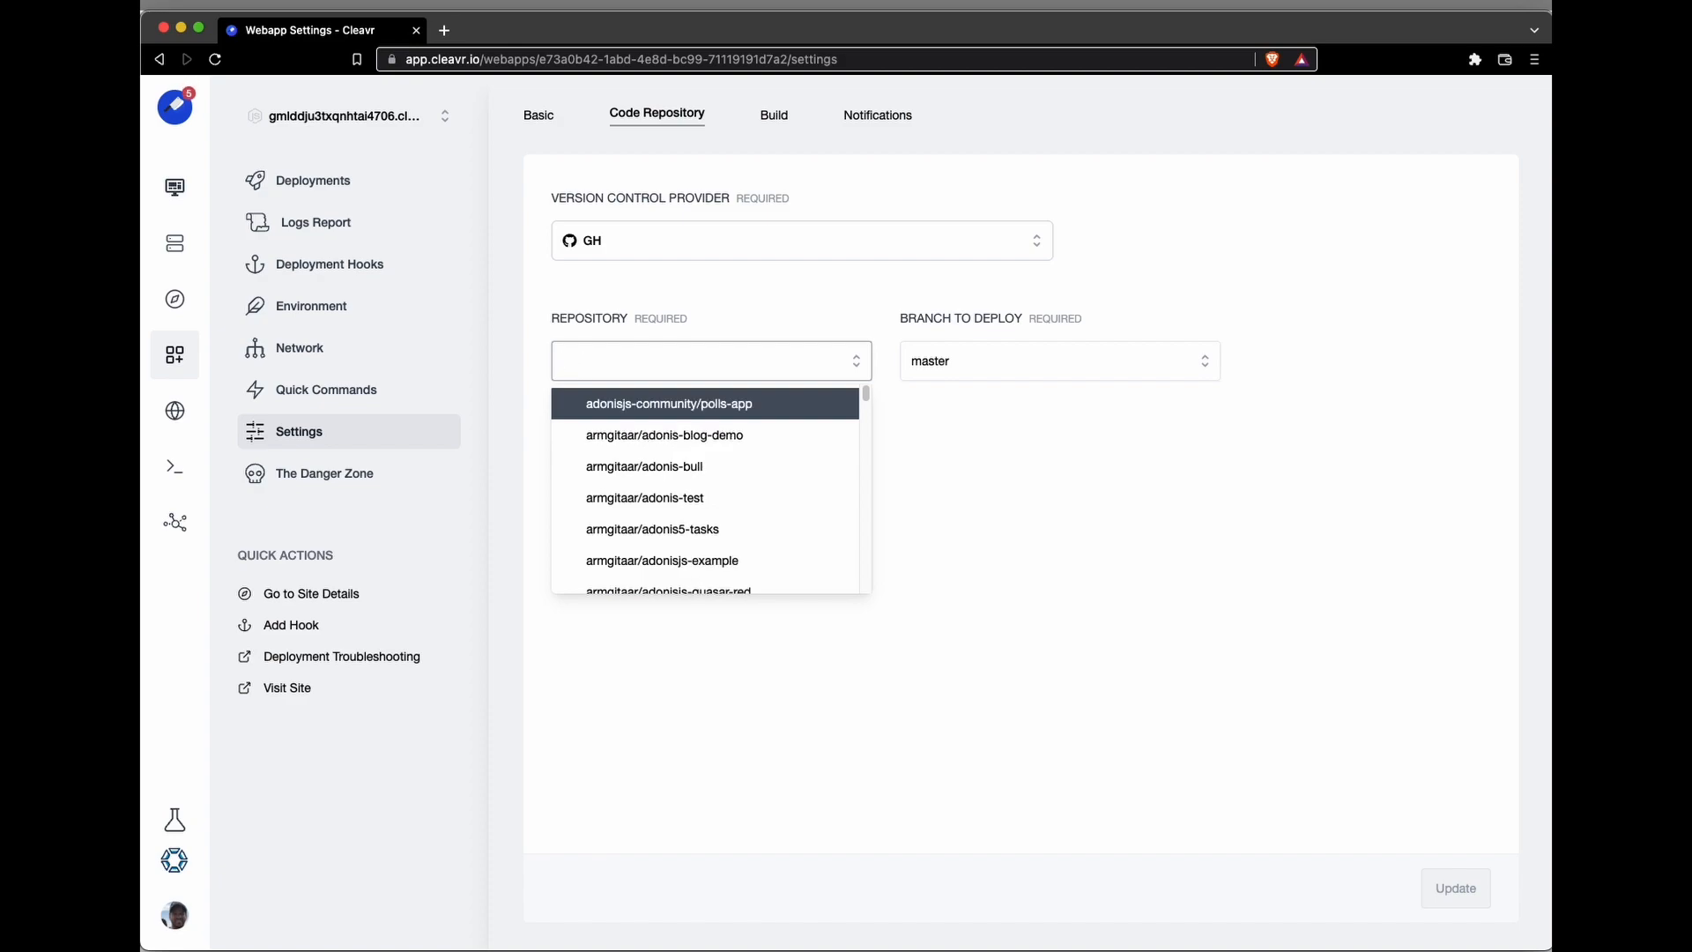
{"action": "type", "text": "food"}
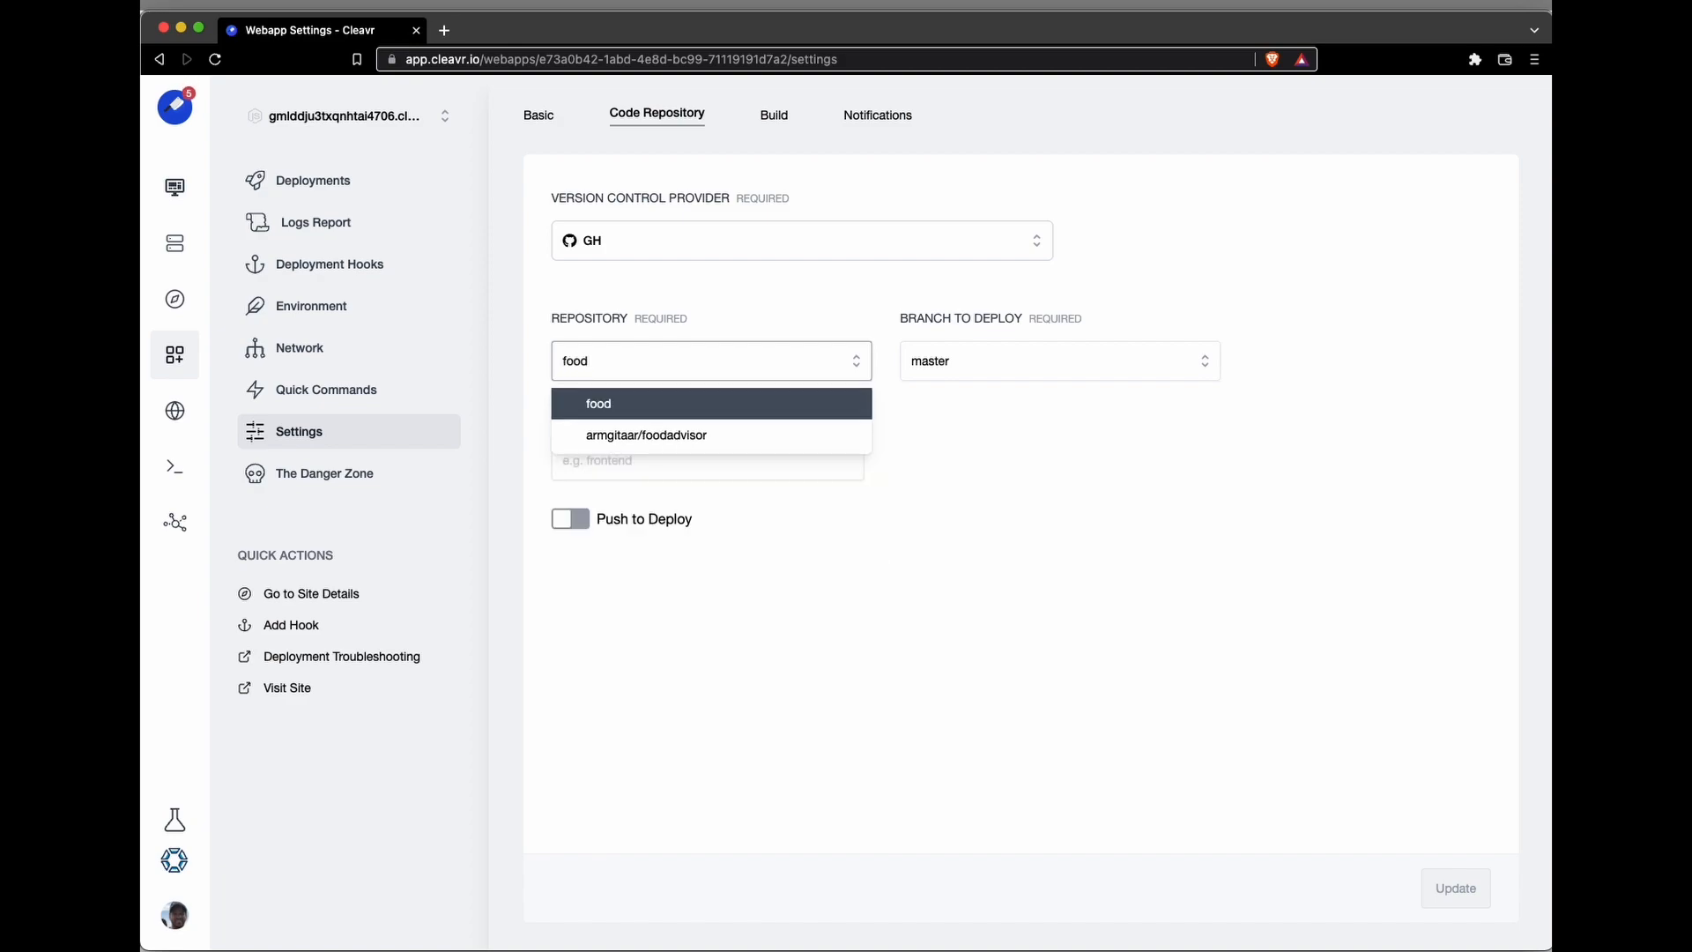
{"action": "left_click", "coordinate": [604, 435]}
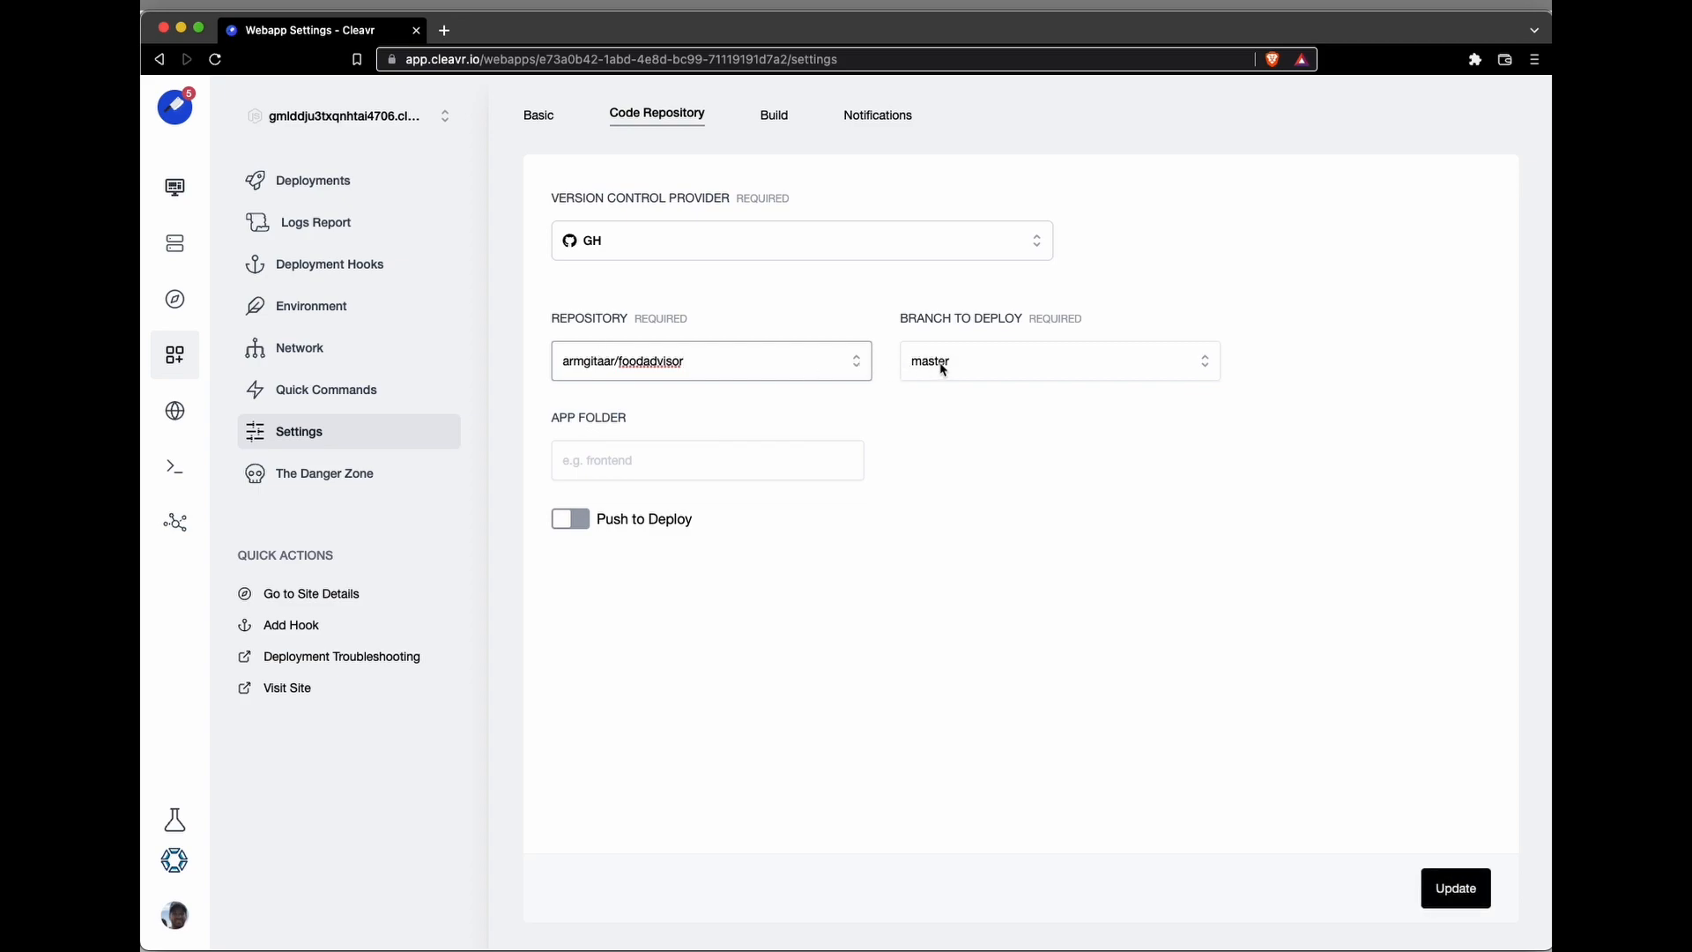
Step: Set the app folder to client and update the code repository settings
{"action": "left_click", "coordinate": [600, 463]}
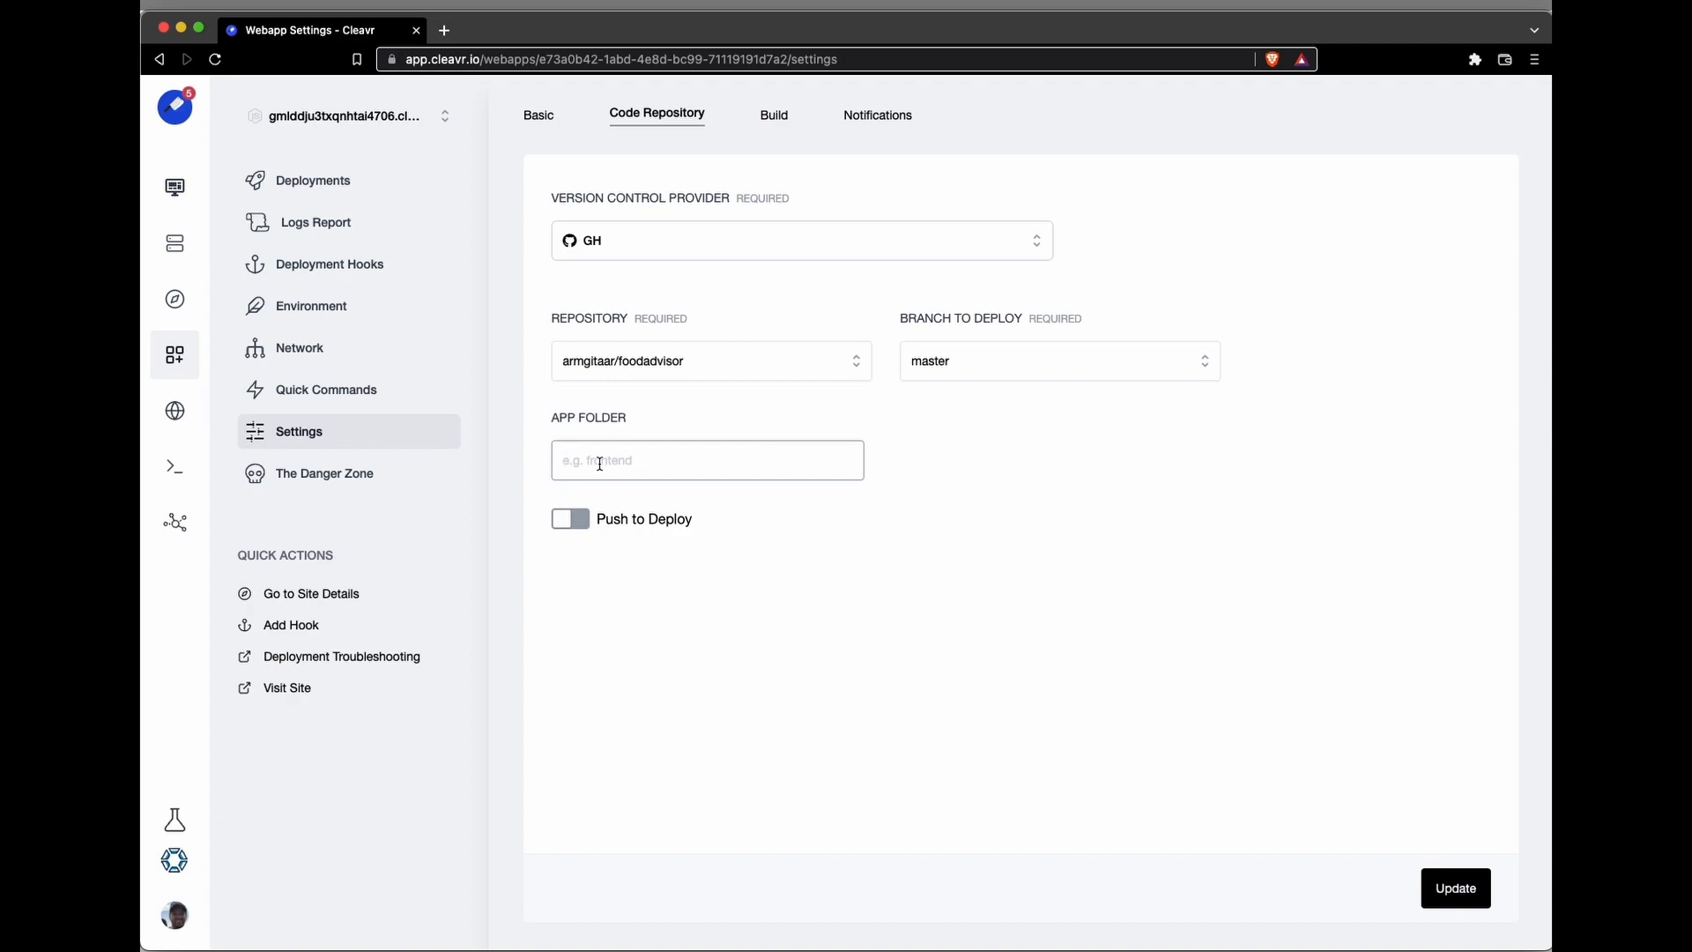
{"action": "type", "text": "client"}
{"action": "left_click", "coordinate": [1446, 888]}
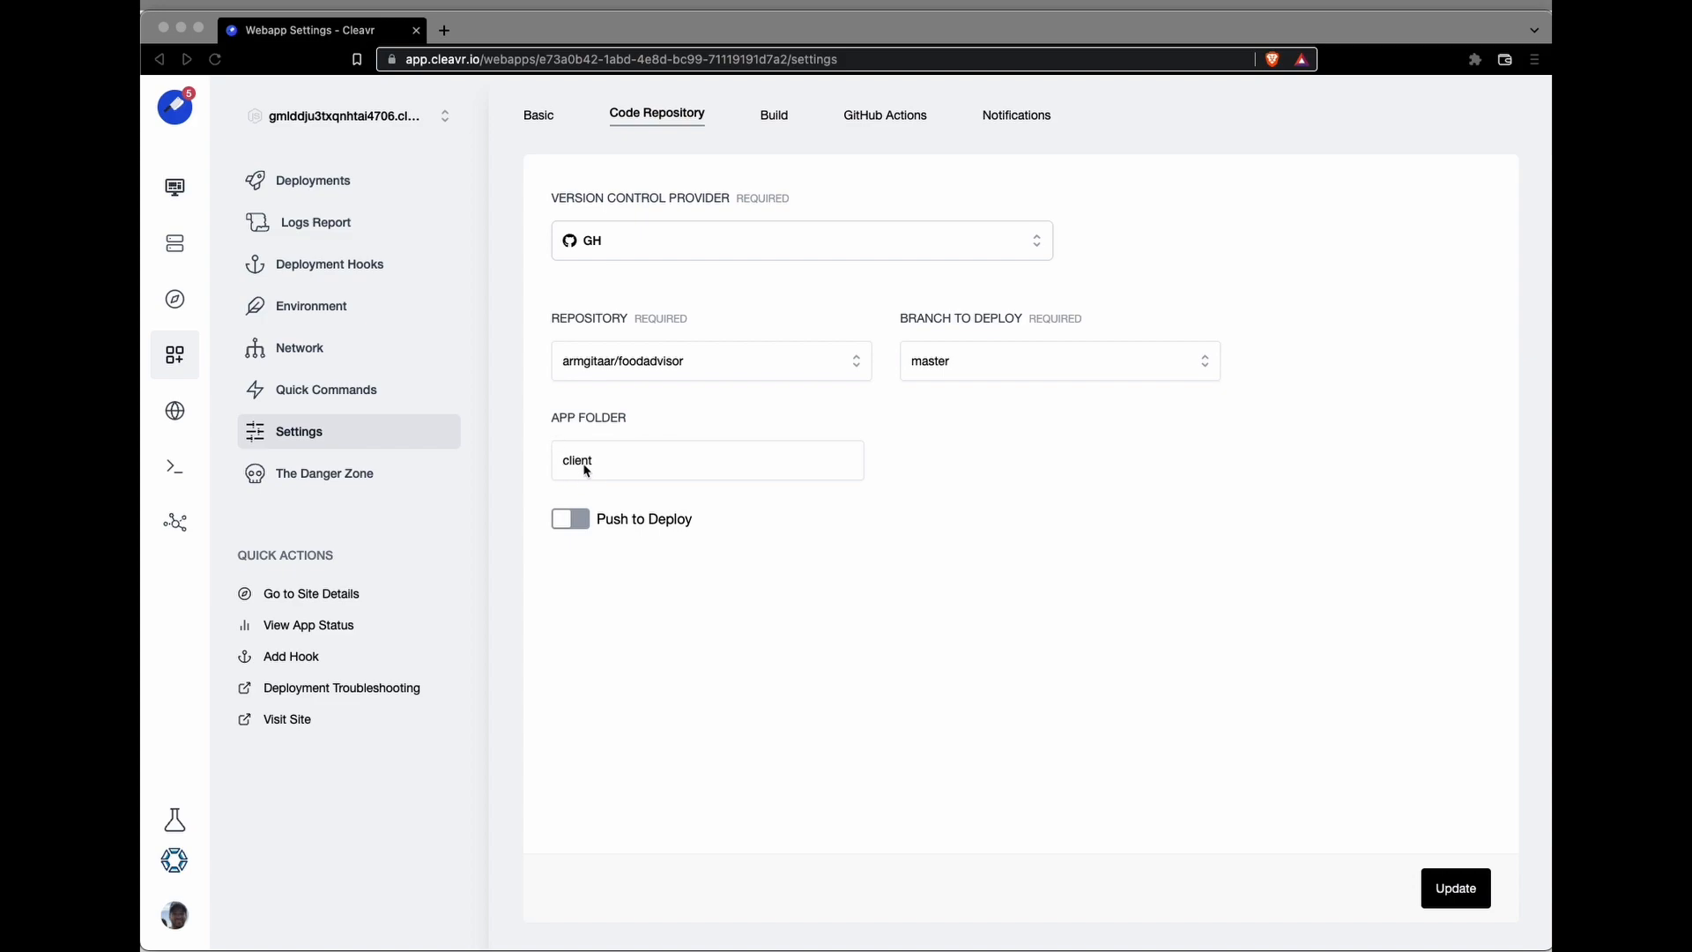
{"action": "left_click", "coordinate": [318, 312]}
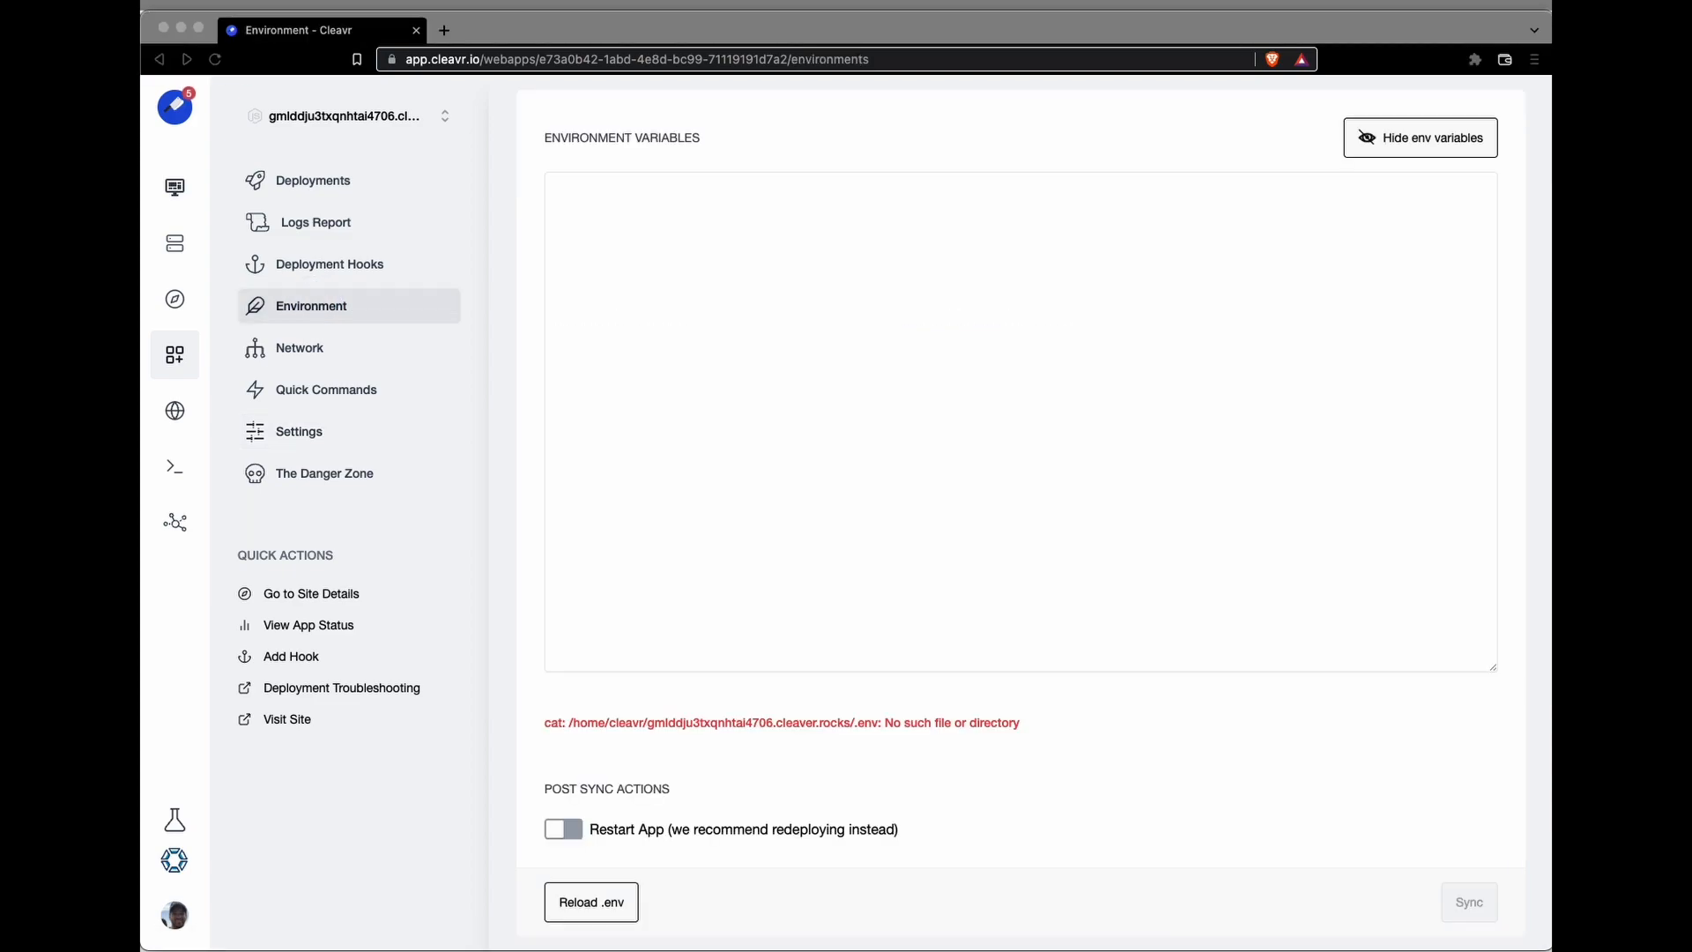
{"action": "left_click", "coordinate": [622, 211]}
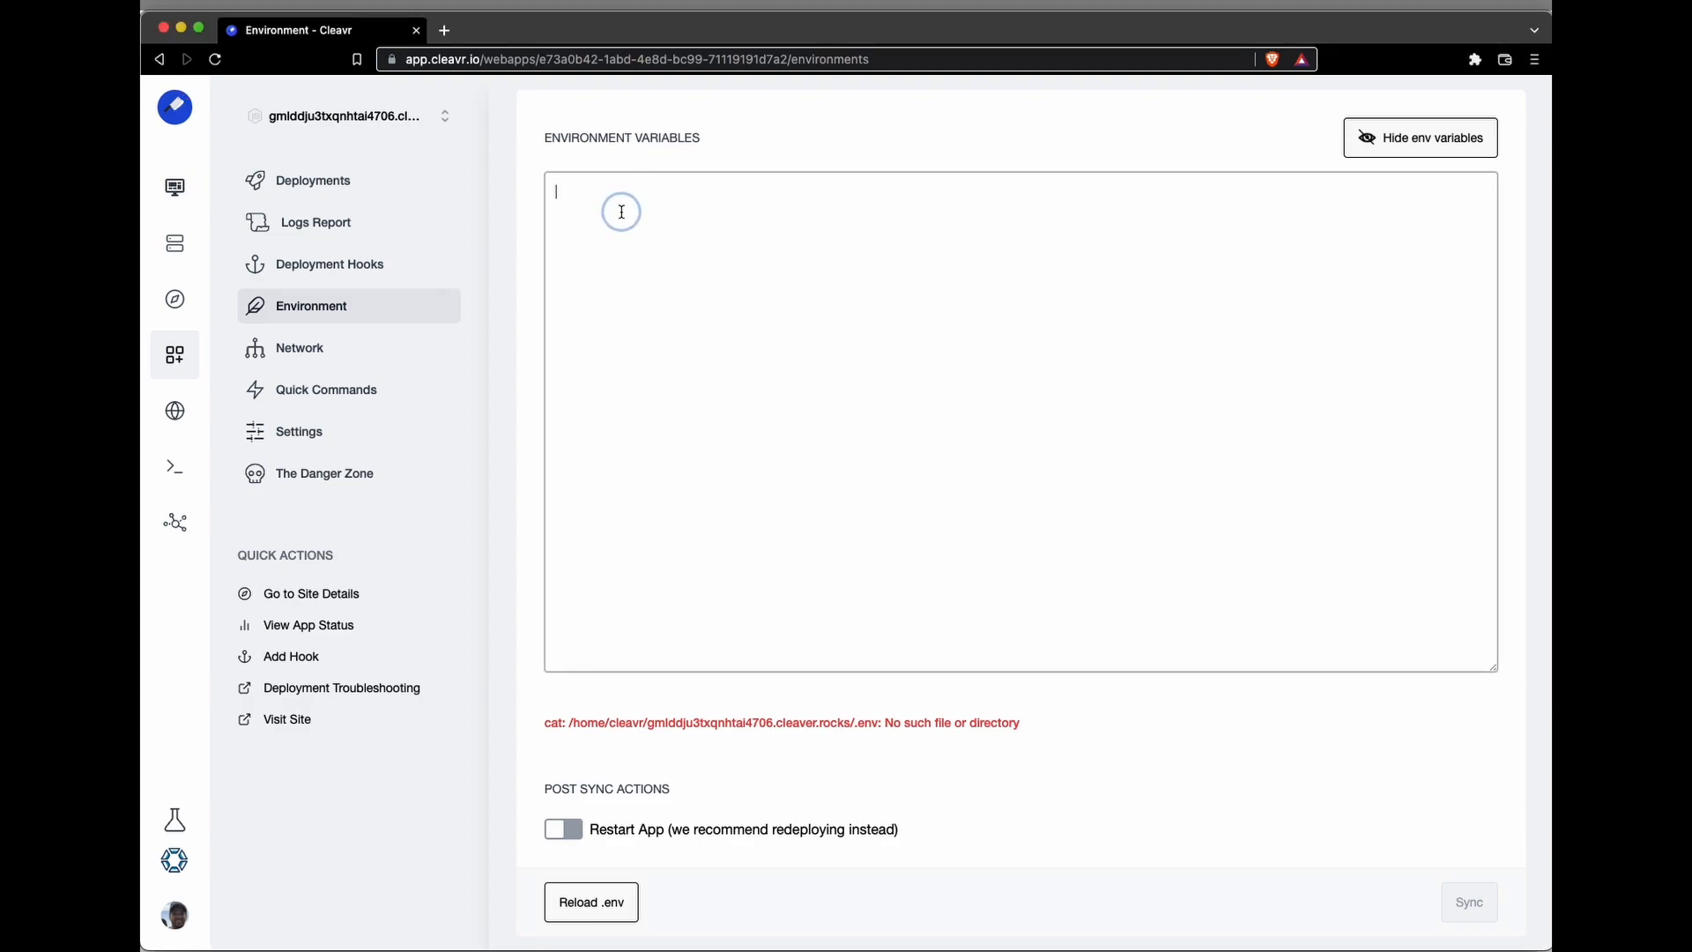
{"action": "key", "text": "super+v"}
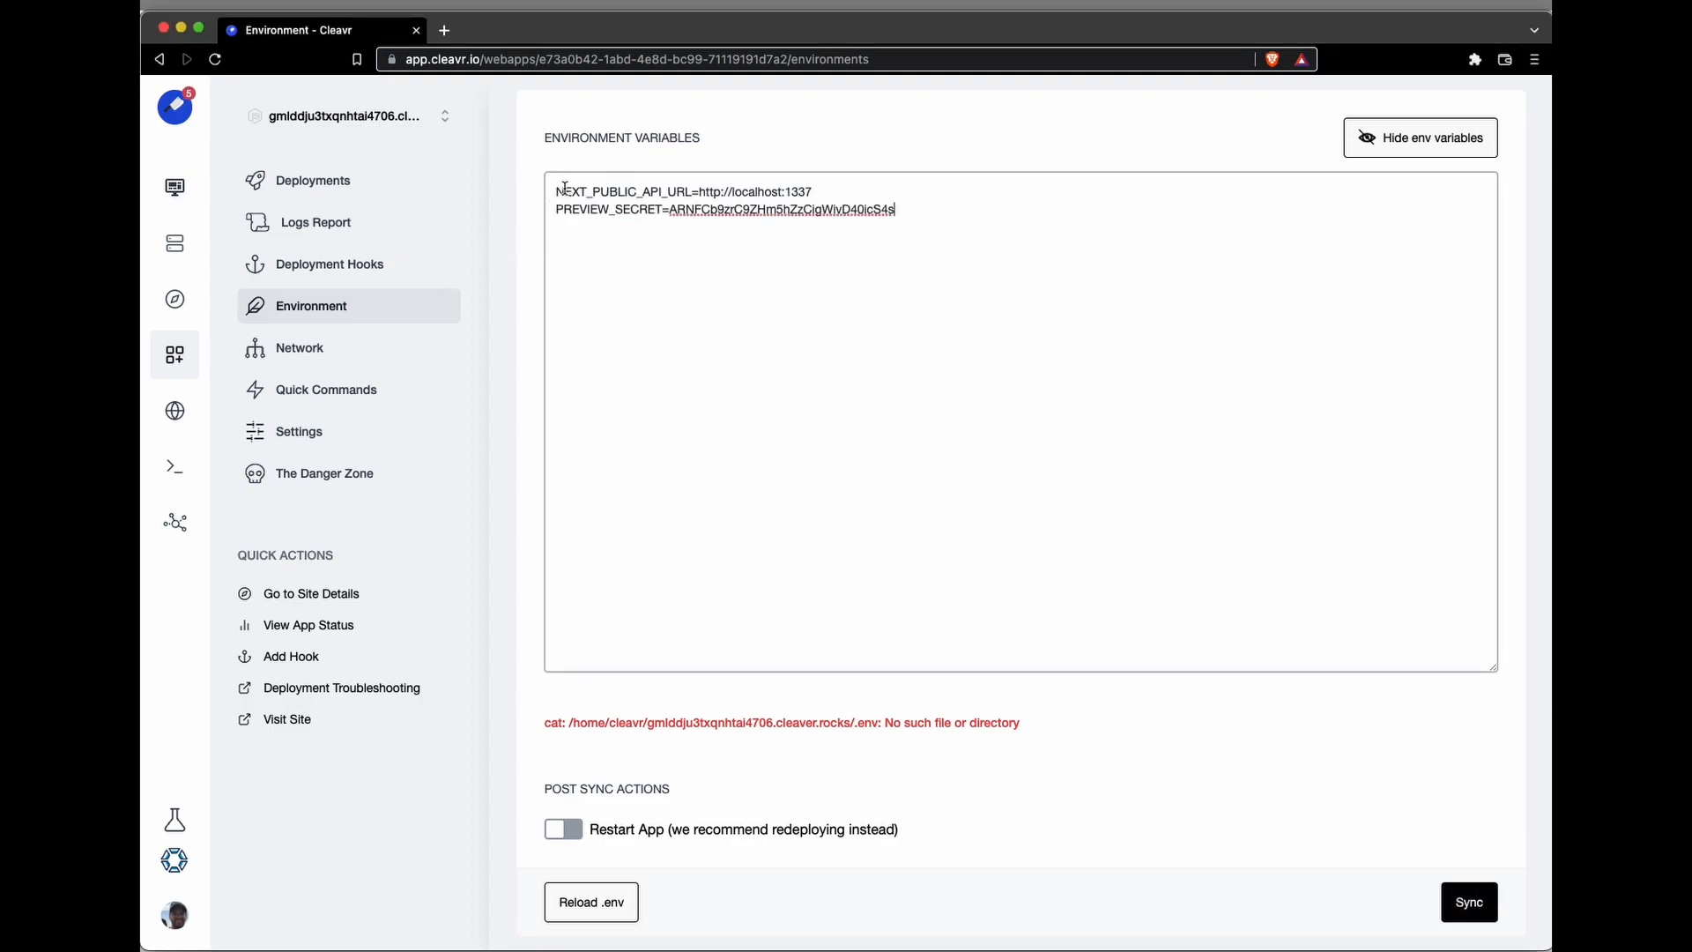
{"action": "left_click_drag", "start_coordinate": [828, 192], "coordinate": [698, 186]}
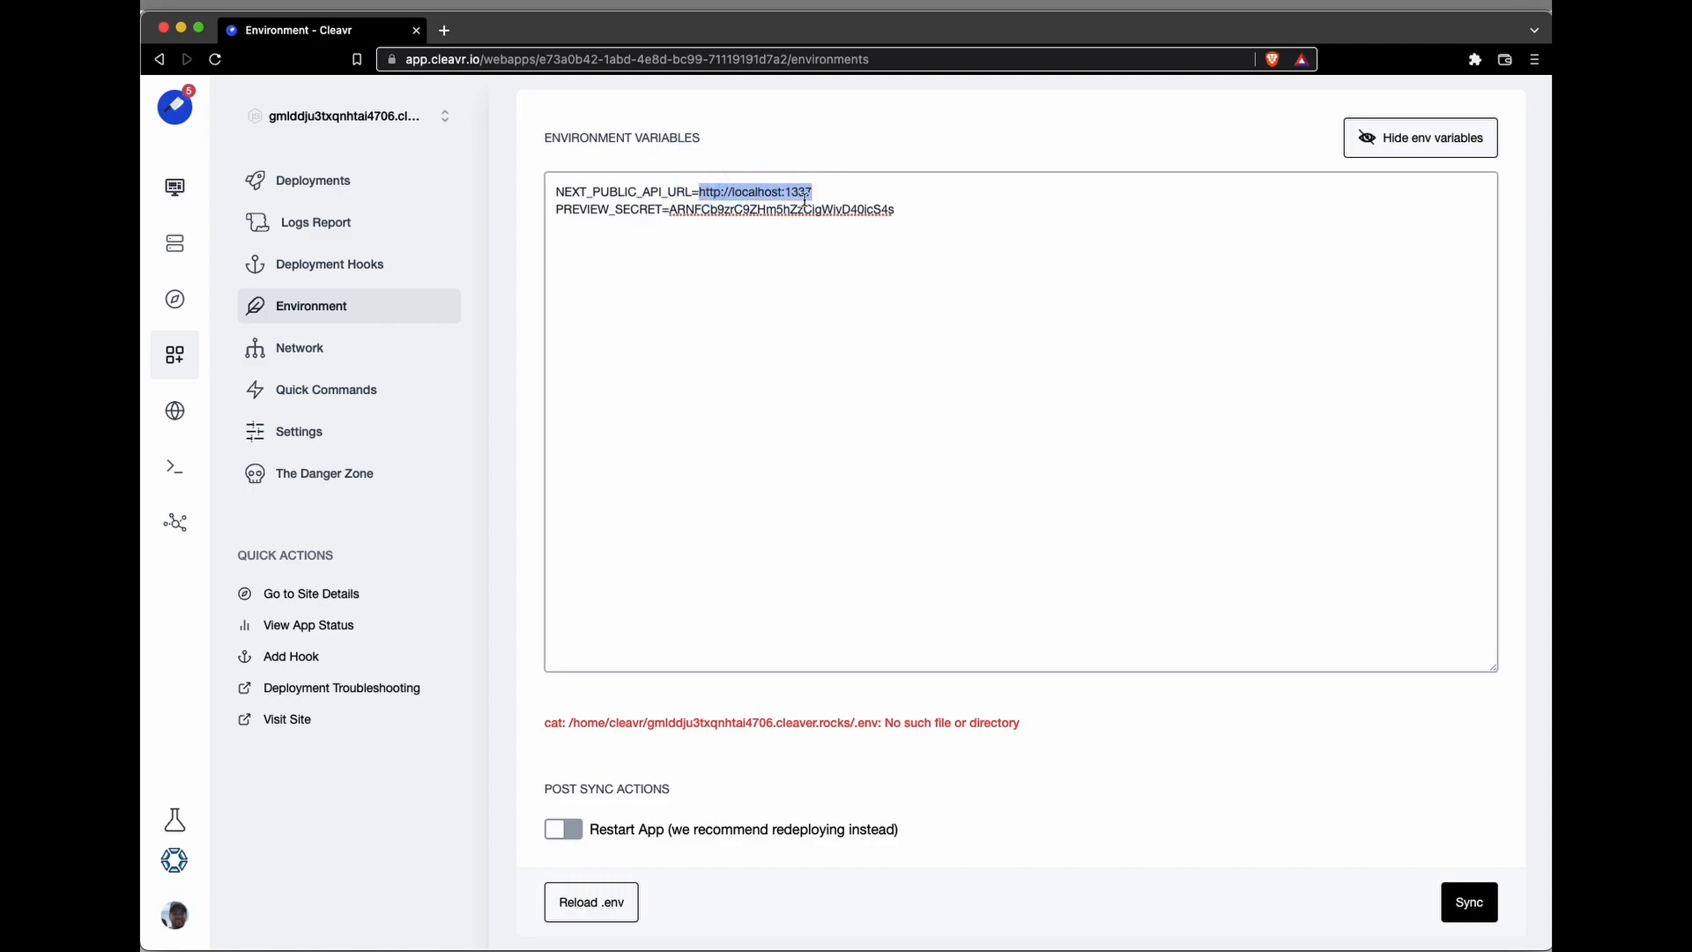
{"action": "left_click", "coordinate": [667, 231]}
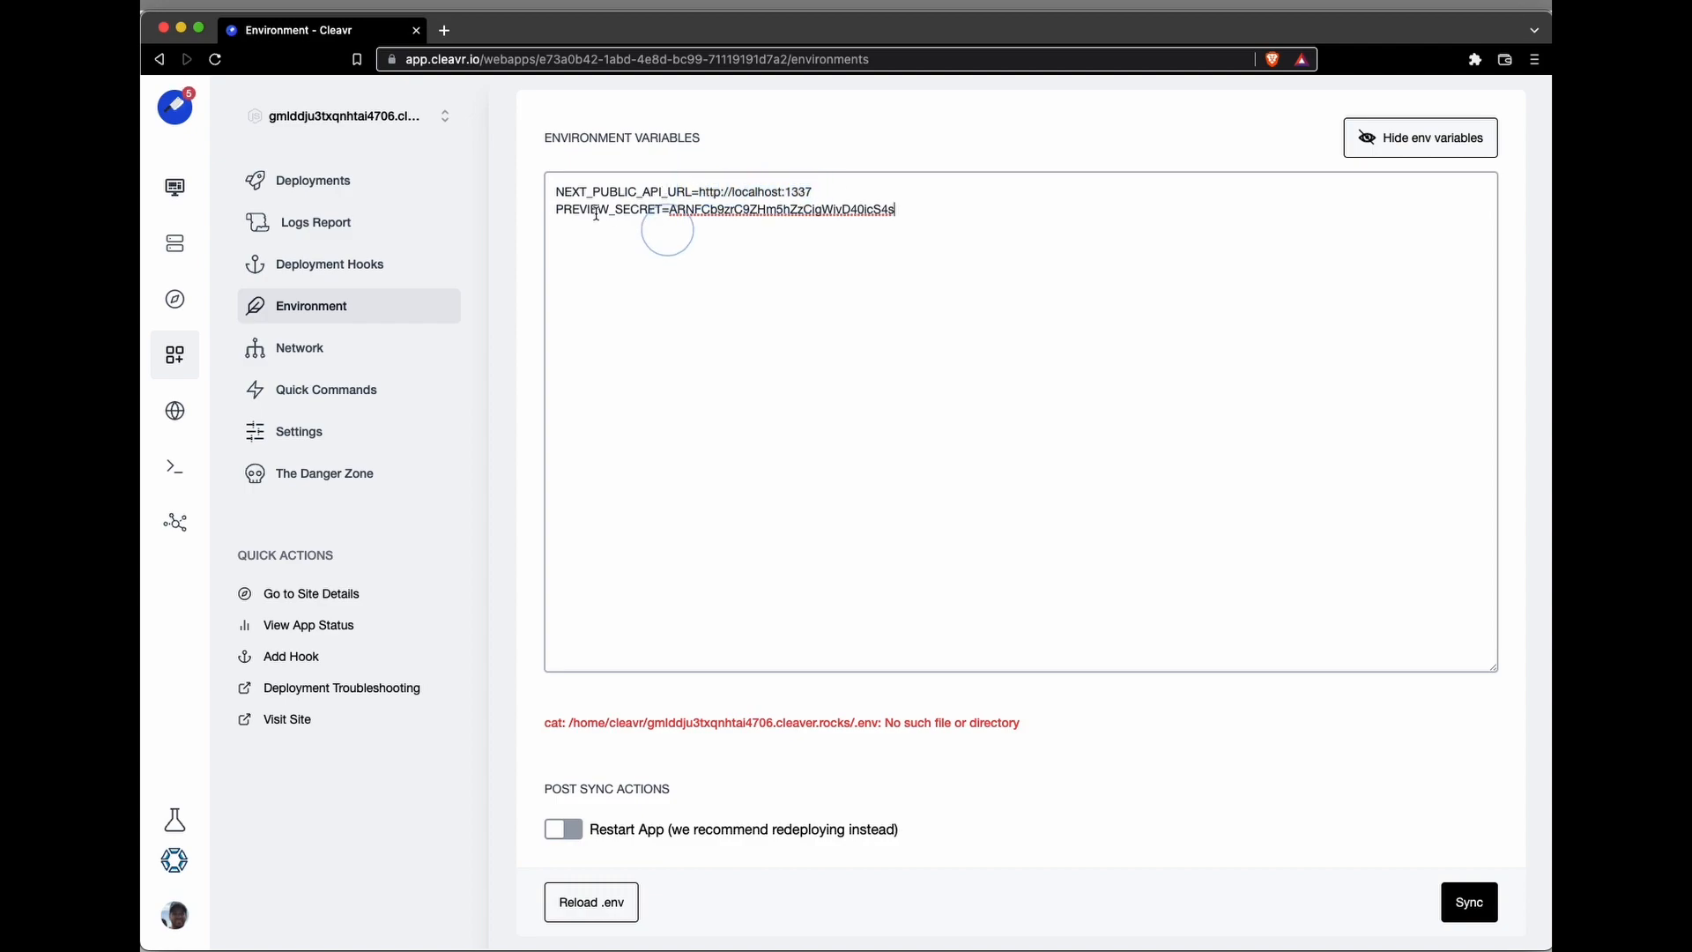
{"action": "left_click_drag", "start_coordinate": [903, 216], "coordinate": [483, 166]}
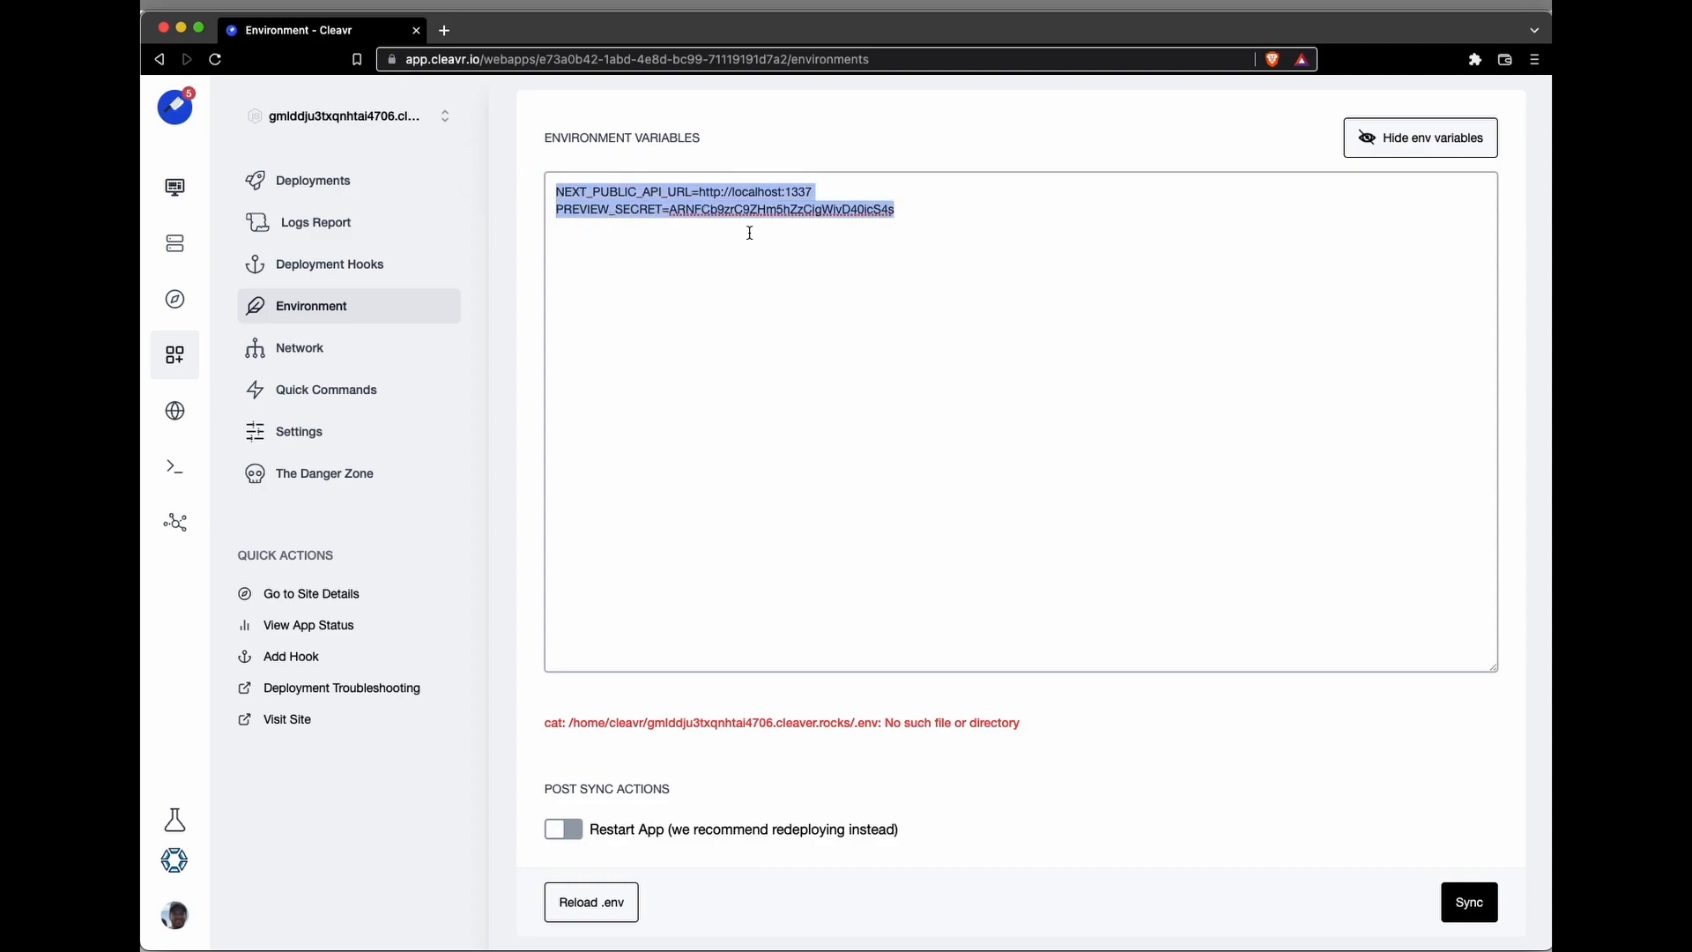
{"action": "left_click", "coordinate": [1467, 888]}
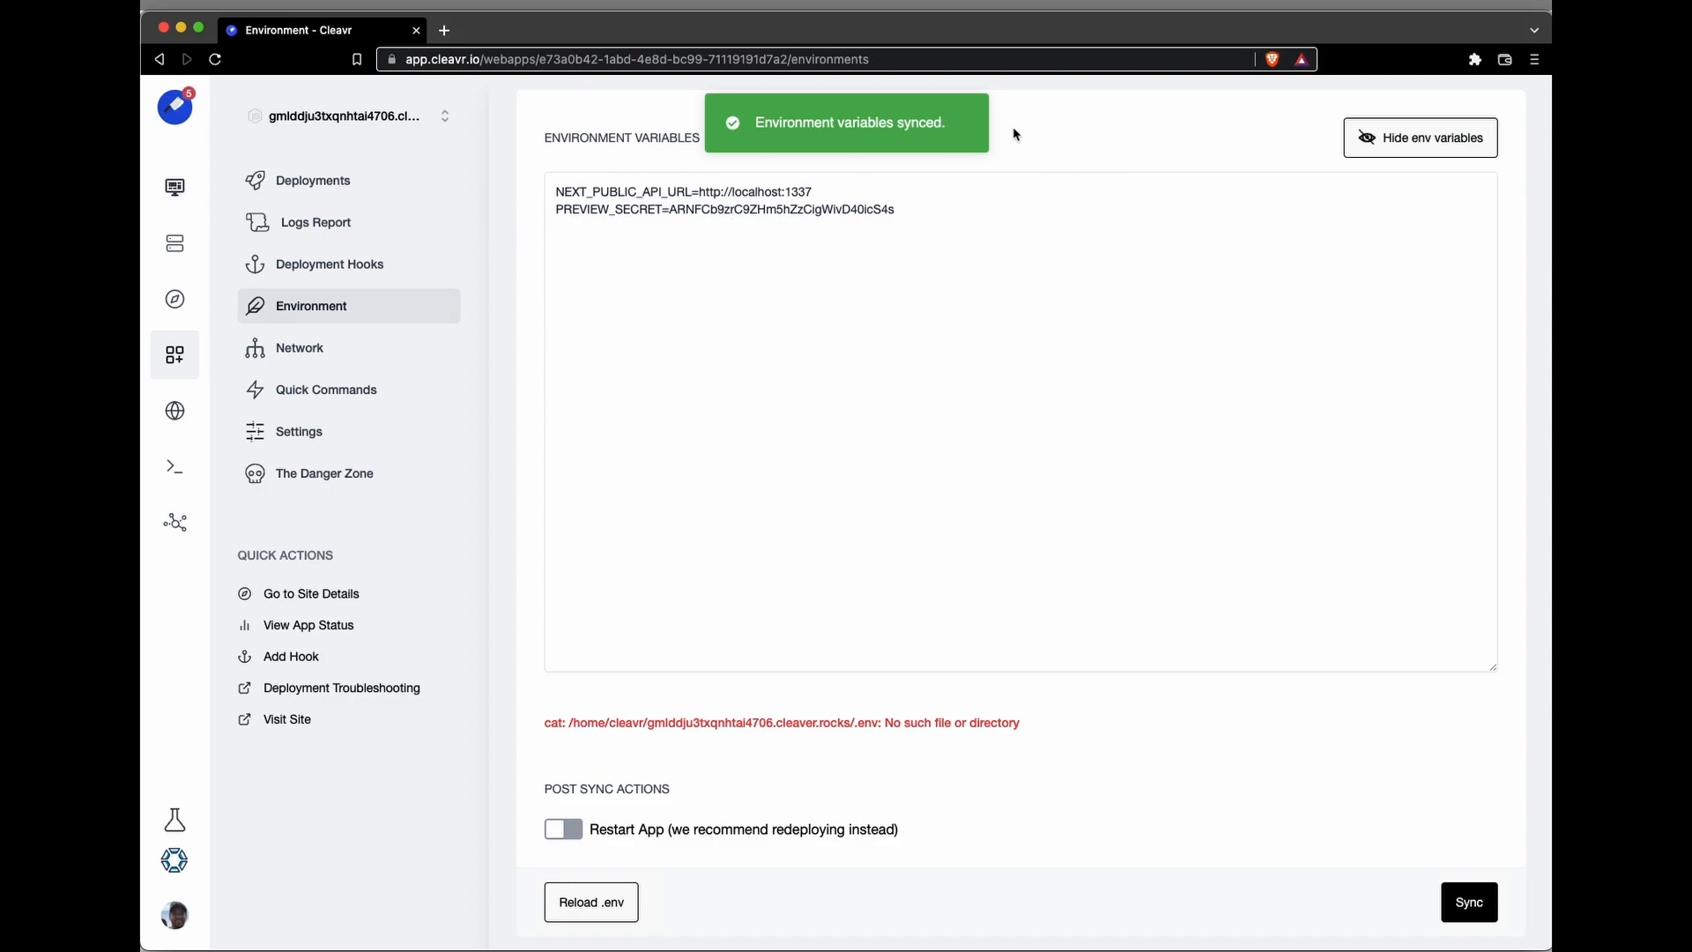
Step: Start the first deployment of the NodeJS SSR client site
{"action": "left_click", "coordinate": [357, 192]}
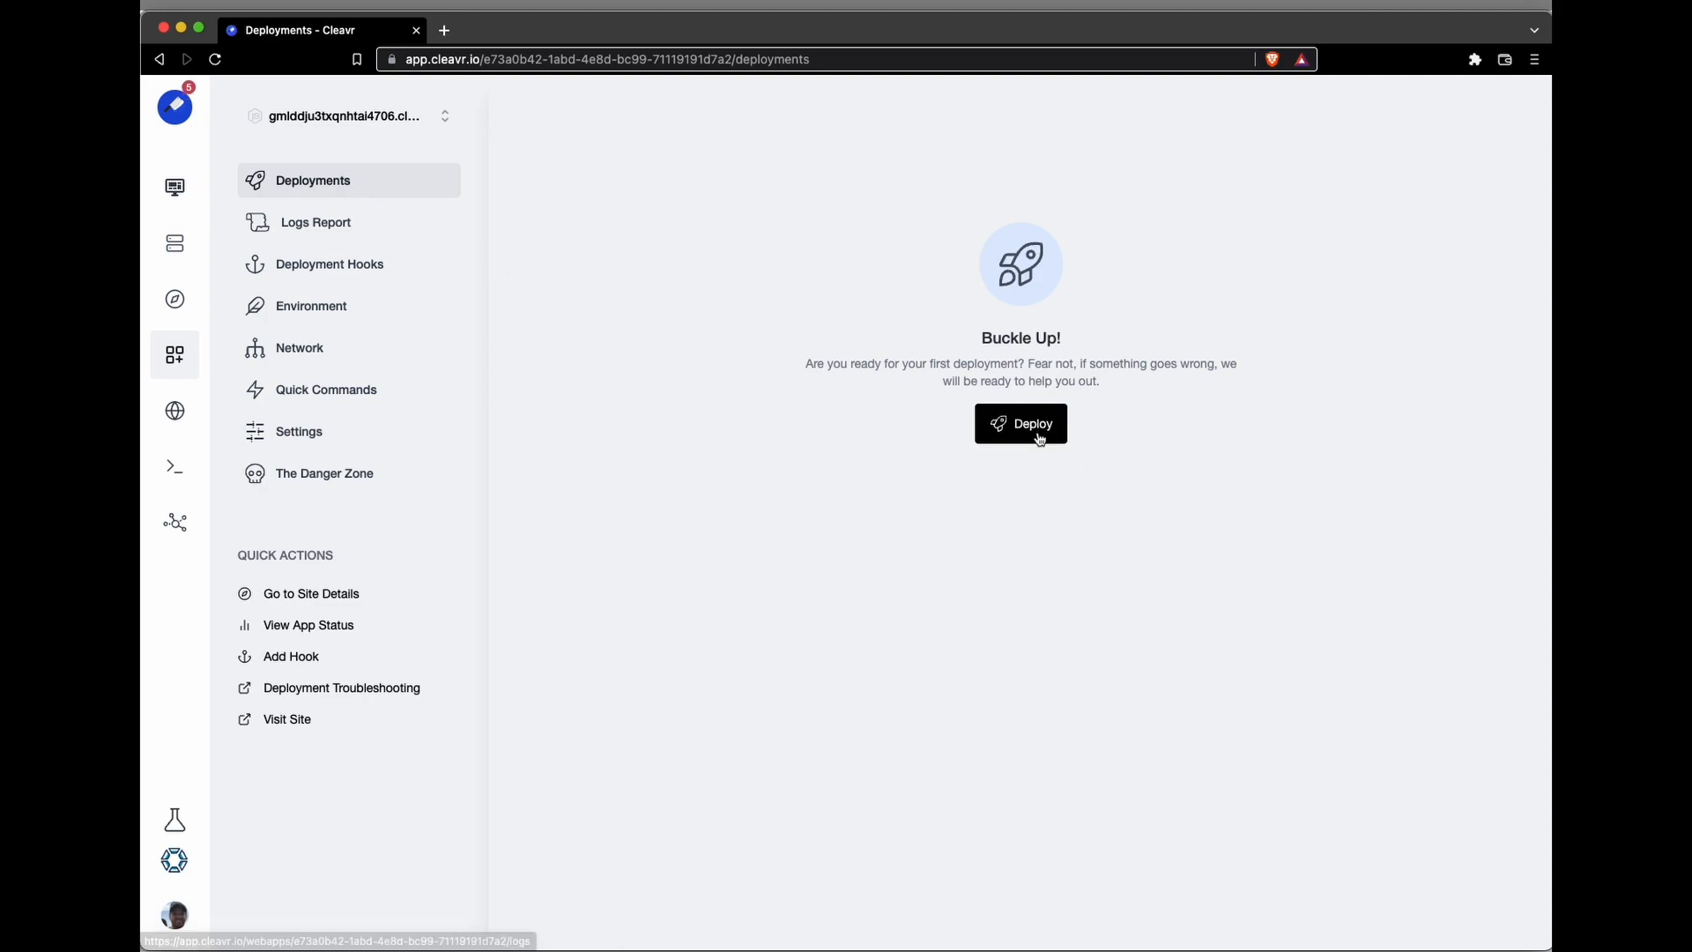
{"action": "left_click", "coordinate": [1048, 443]}
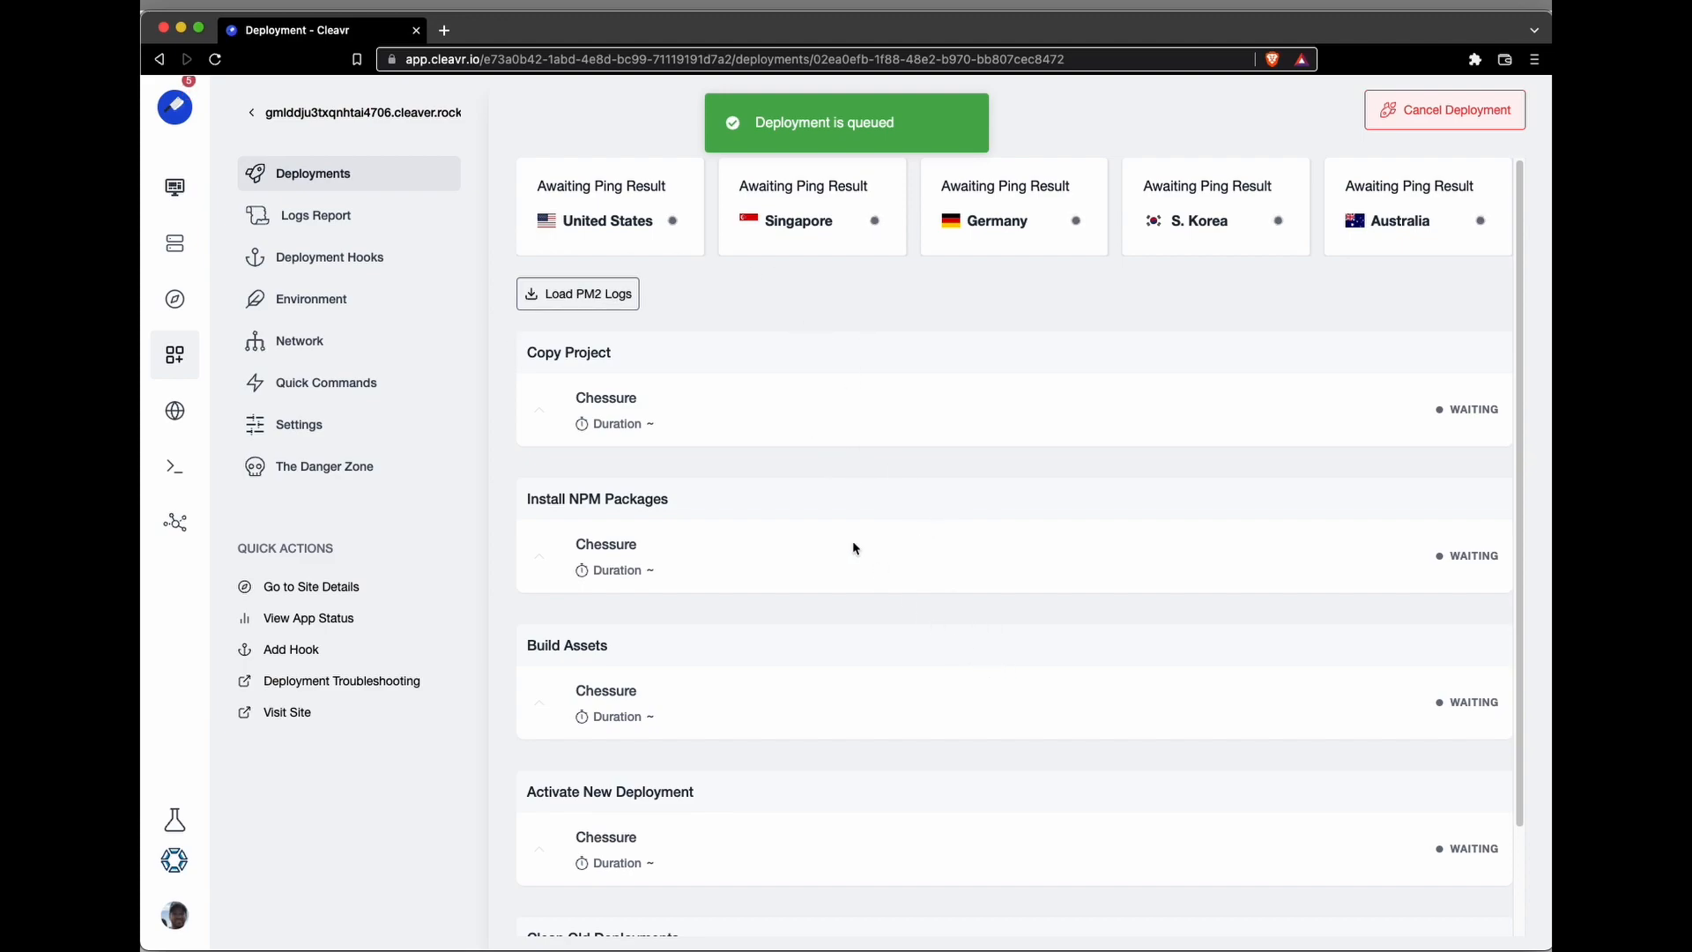
Step: Switch to the Strapi site and choose GH as the version control provider in its code repository settings
{"action": "left_click", "coordinate": [349, 119]}
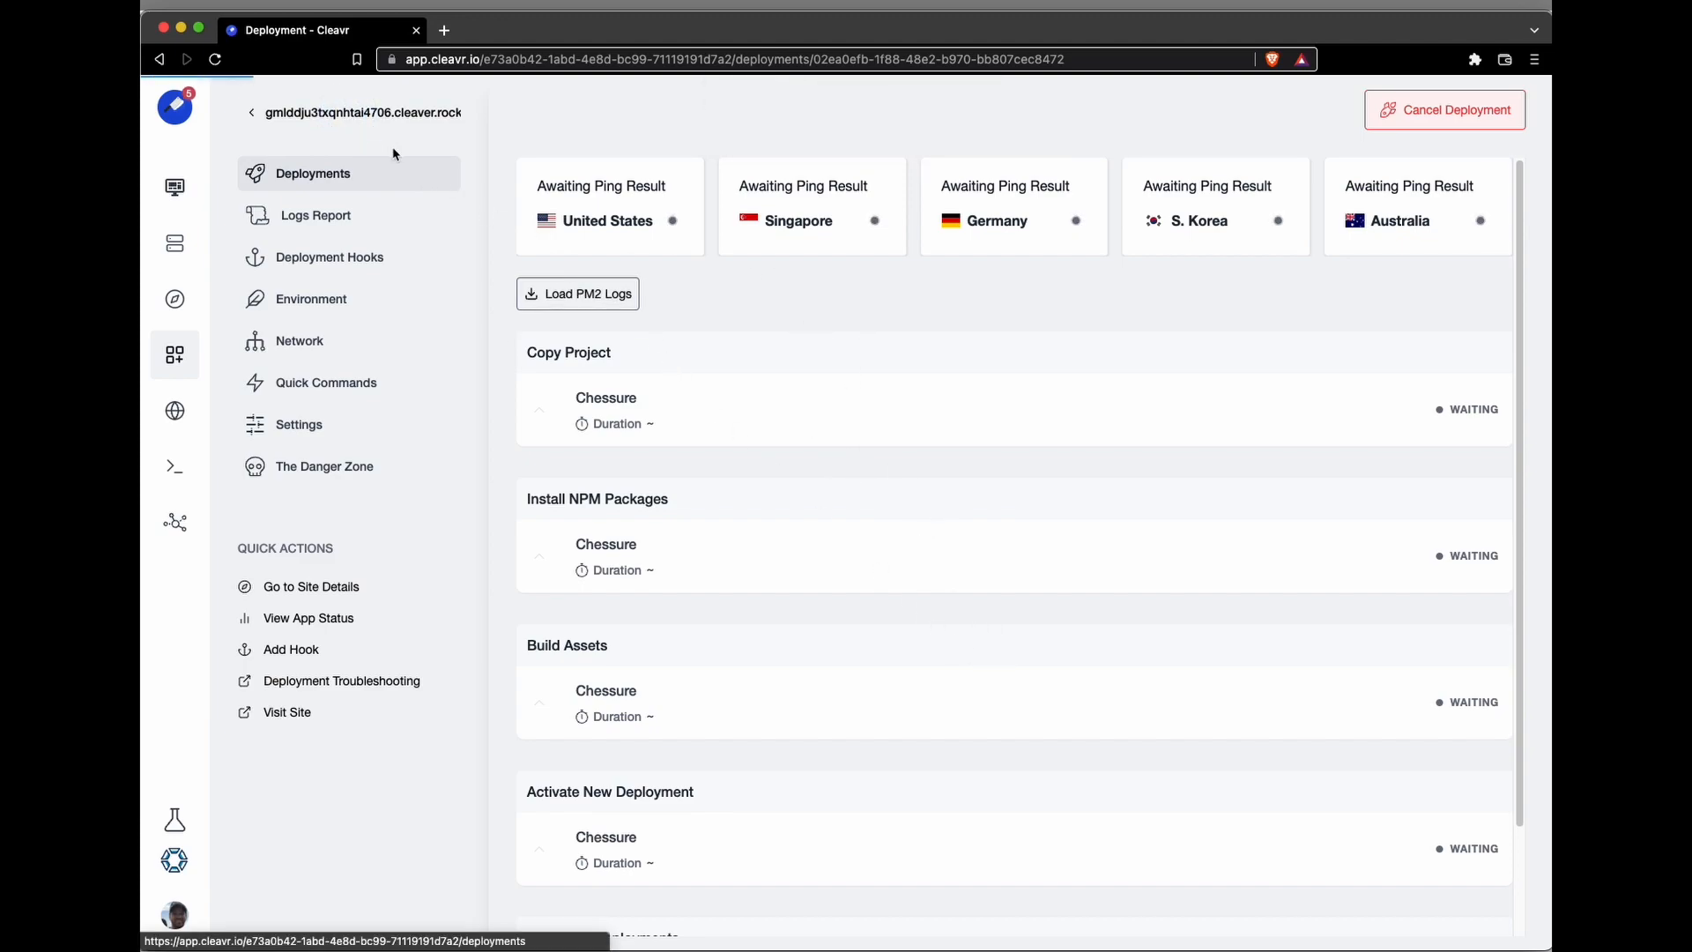
{"action": "left_click", "coordinate": [375, 123]}
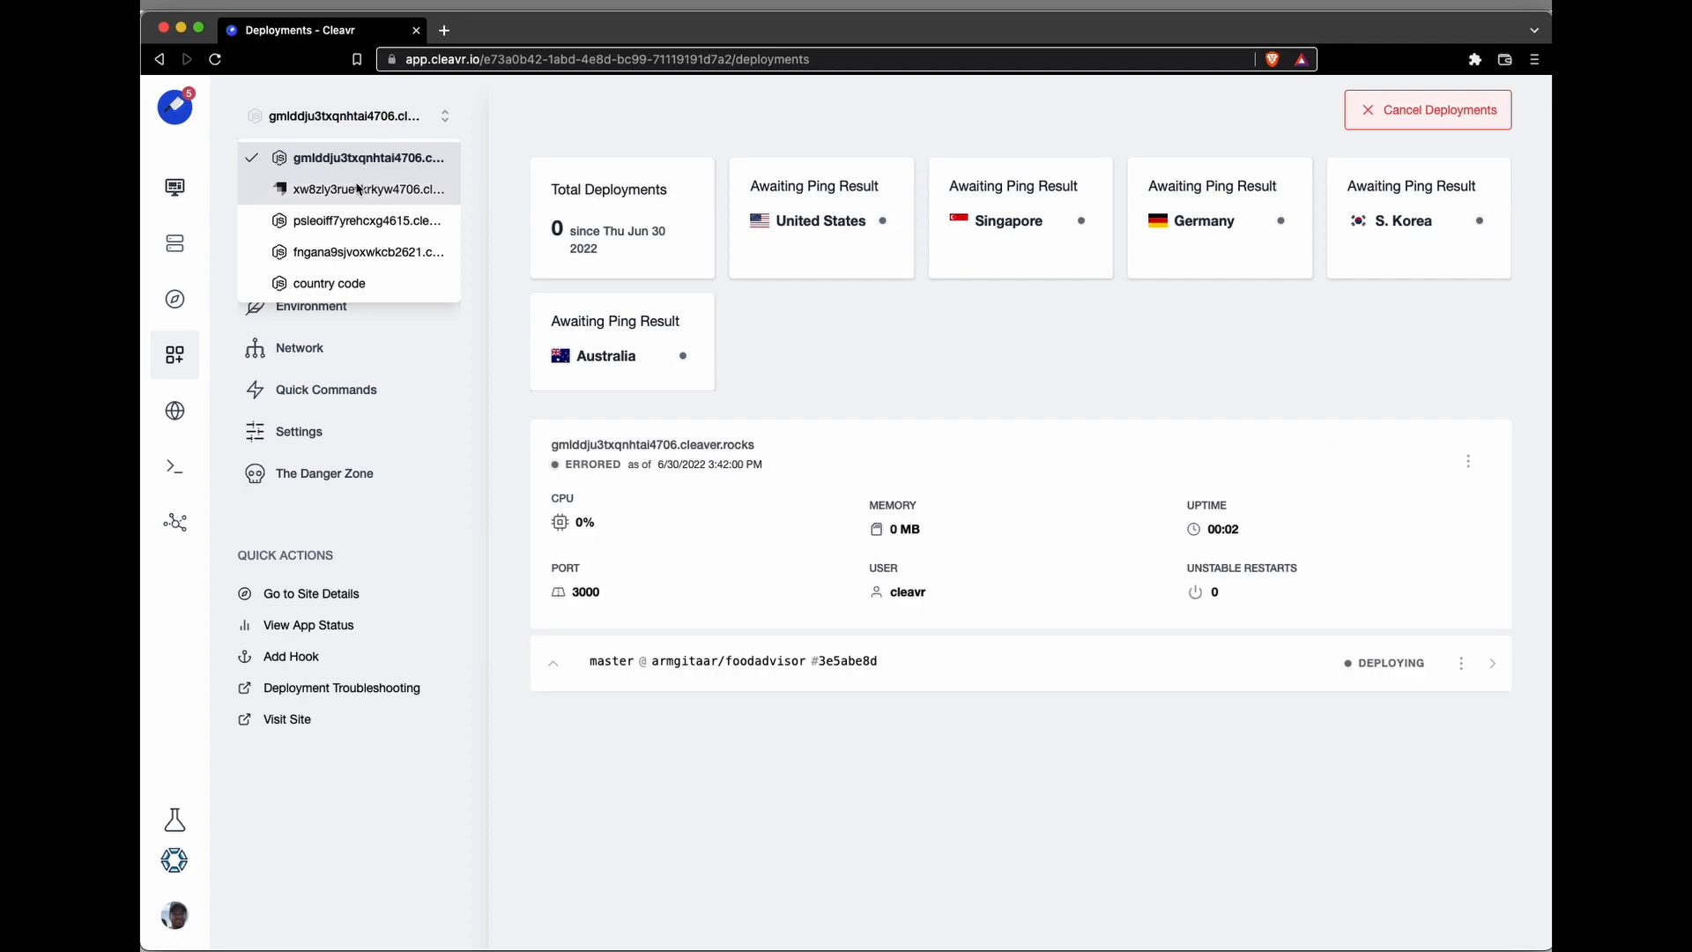
{"action": "left_click", "coordinate": [360, 188]}
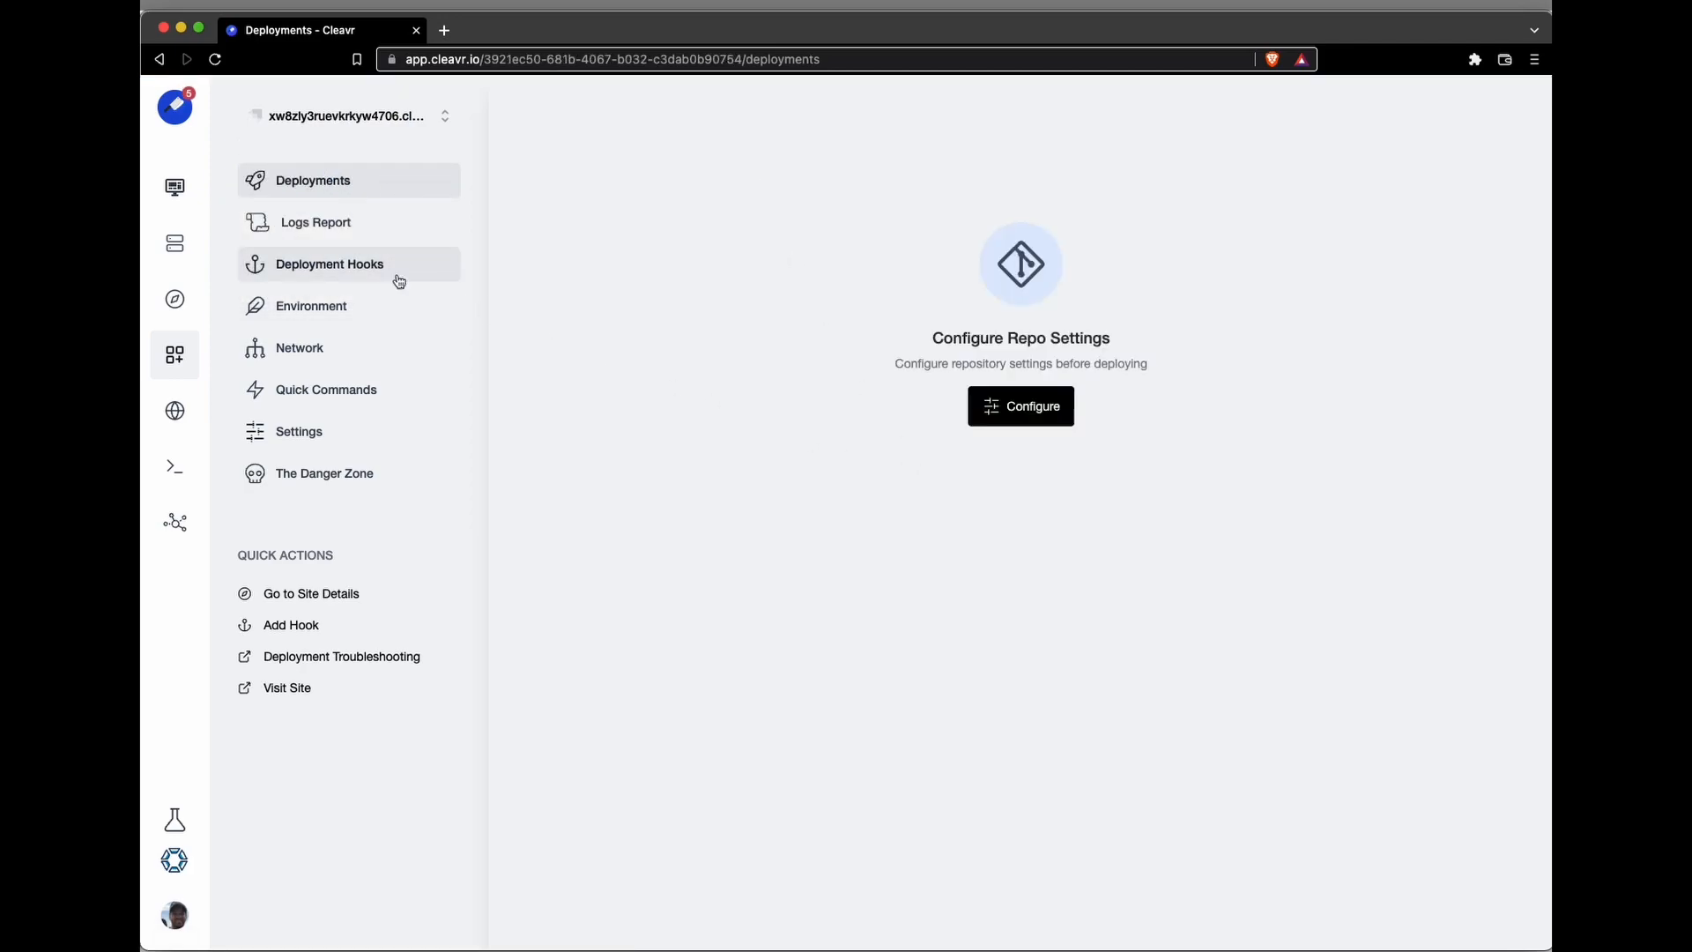
{"action": "left_click", "coordinate": [299, 431]}
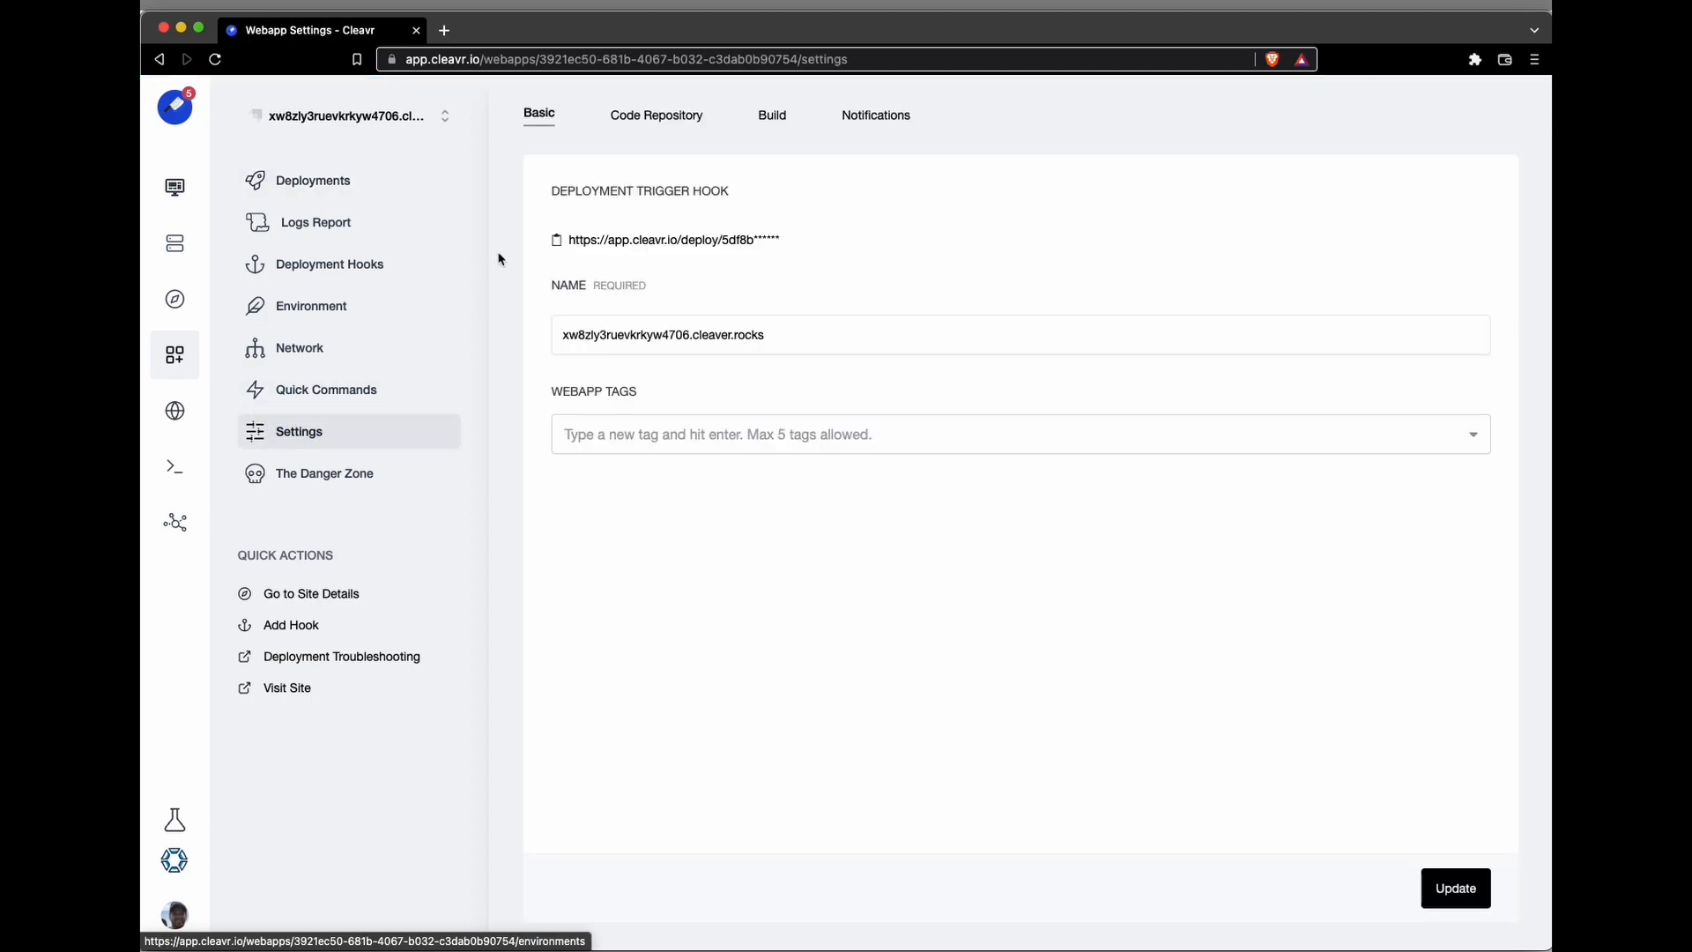
{"action": "left_click", "coordinate": [657, 116]}
{"action": "left_click", "coordinate": [698, 250]}
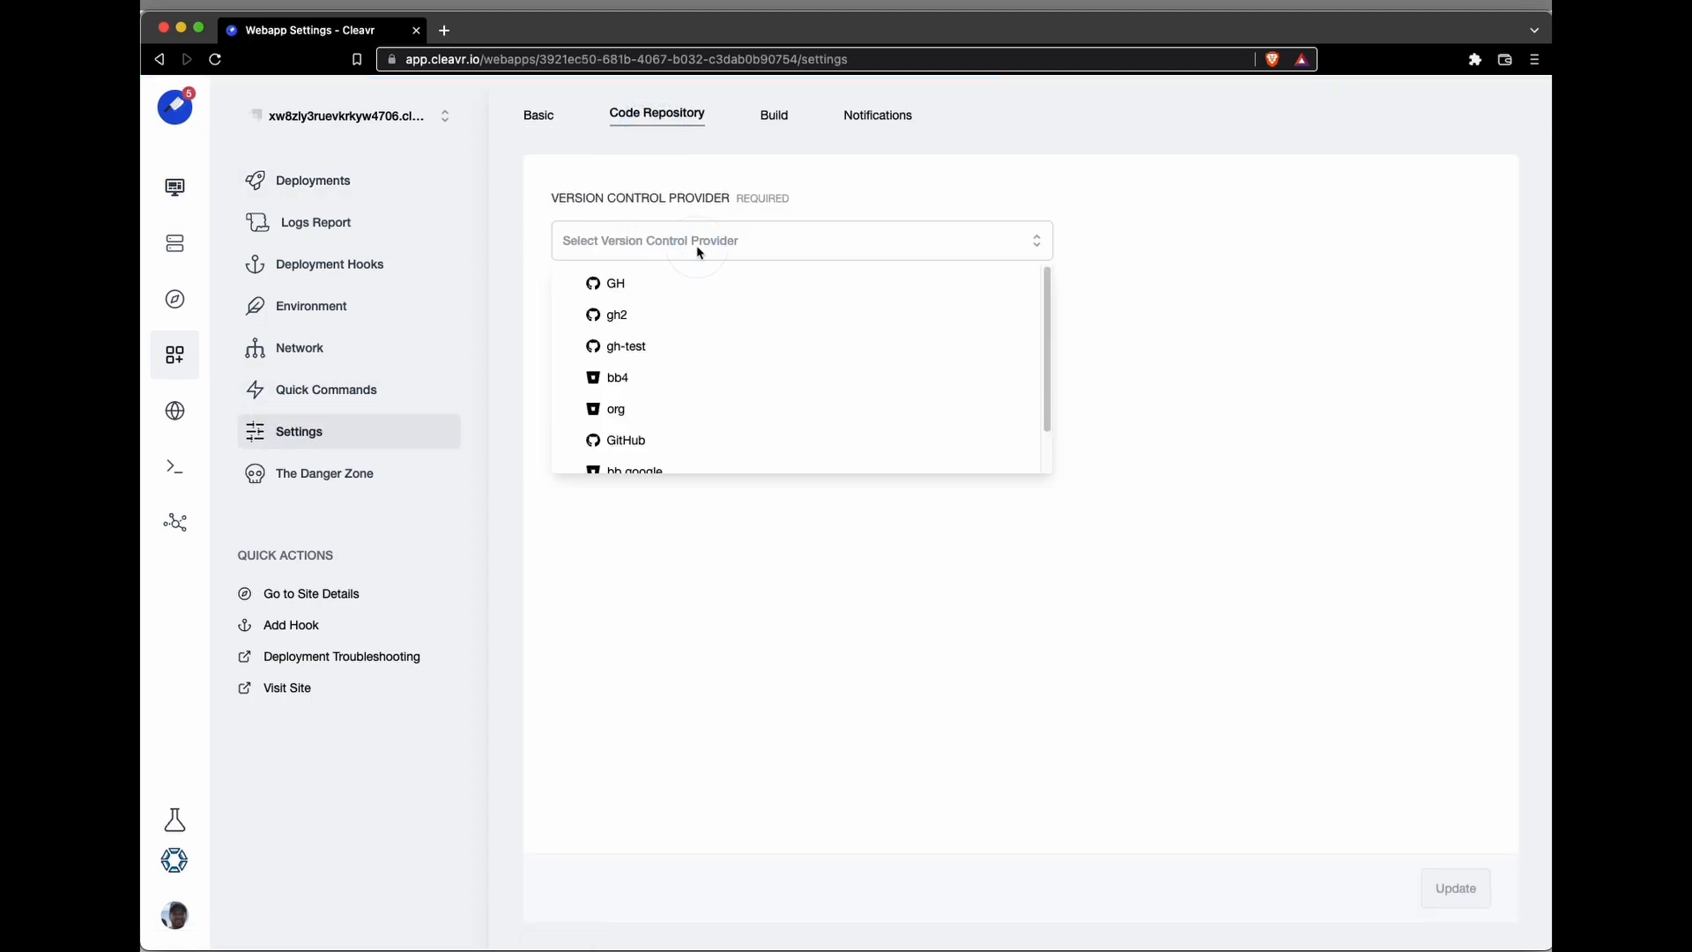
{"action": "left_click", "coordinate": [666, 280]}
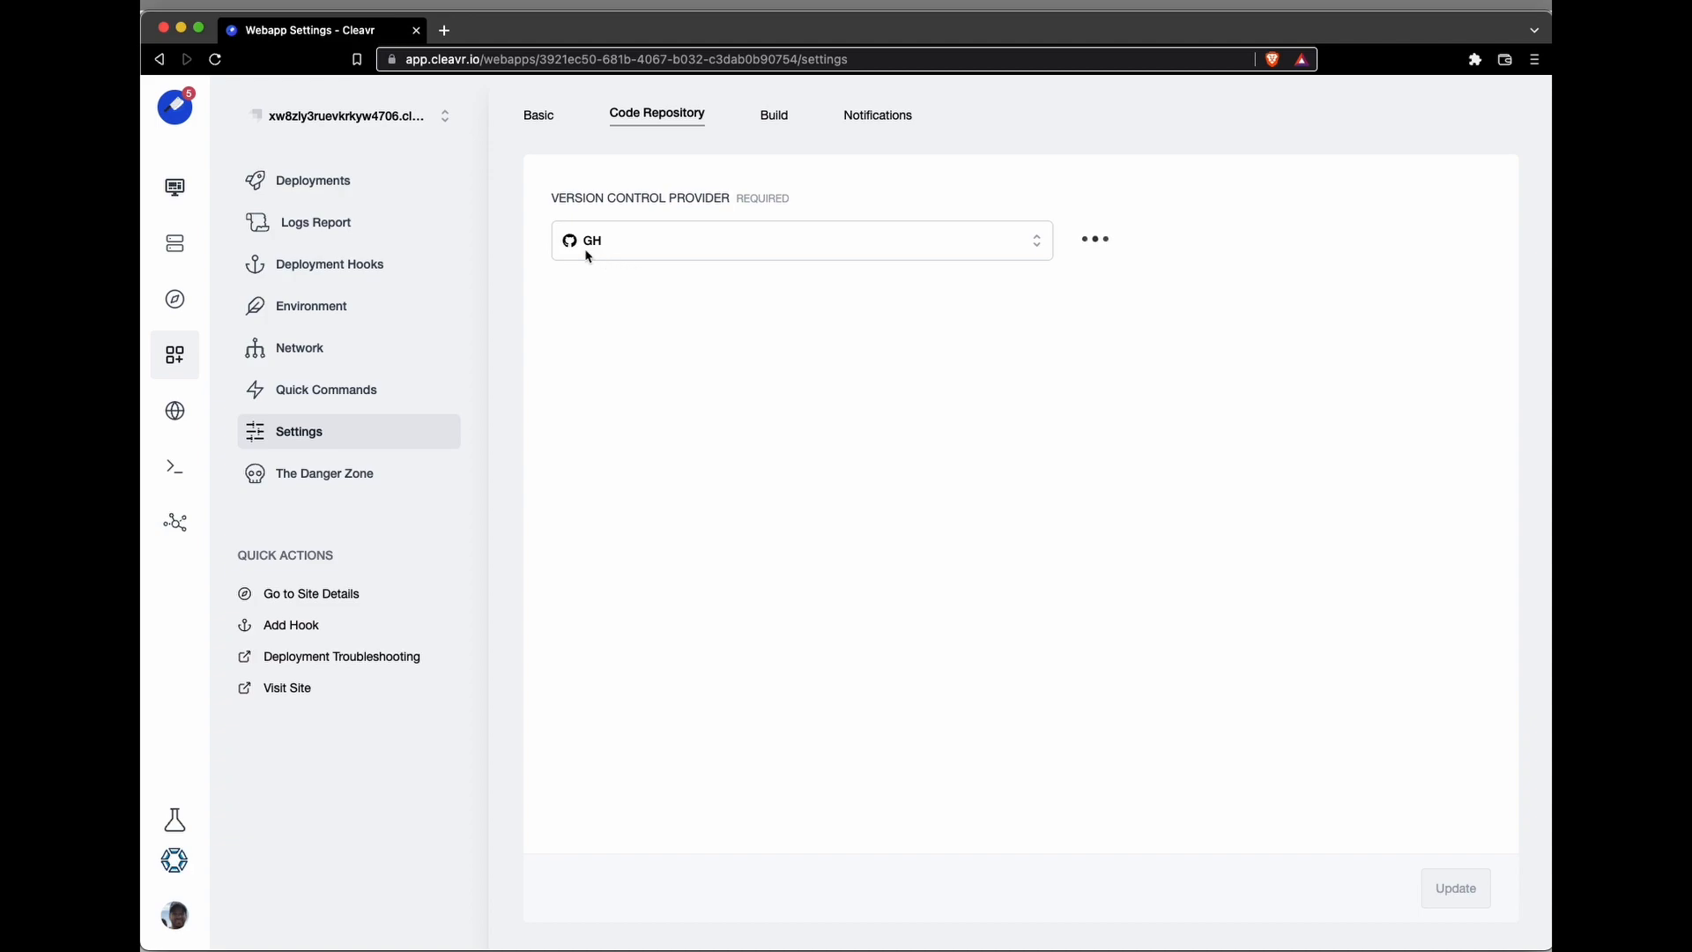
Step: Select the foodadvisor repository for the Strapi site, set the app folder to api, and update the settings
{"action": "left_click", "coordinate": [619, 362]}
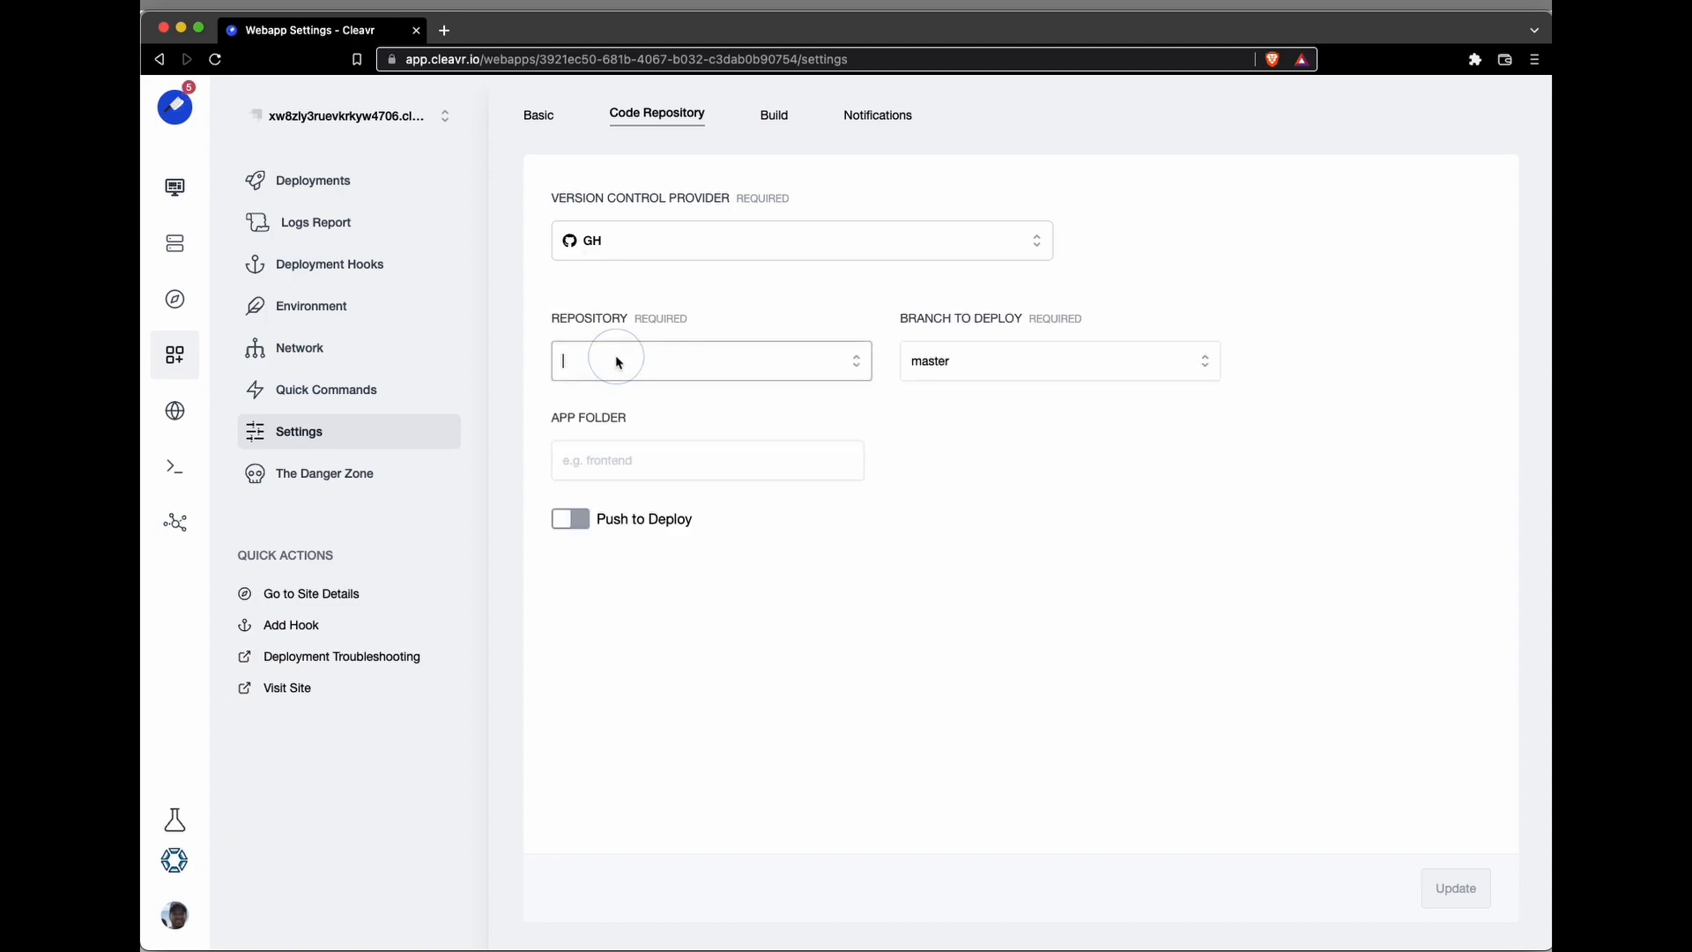
{"action": "type", "text": "food"}
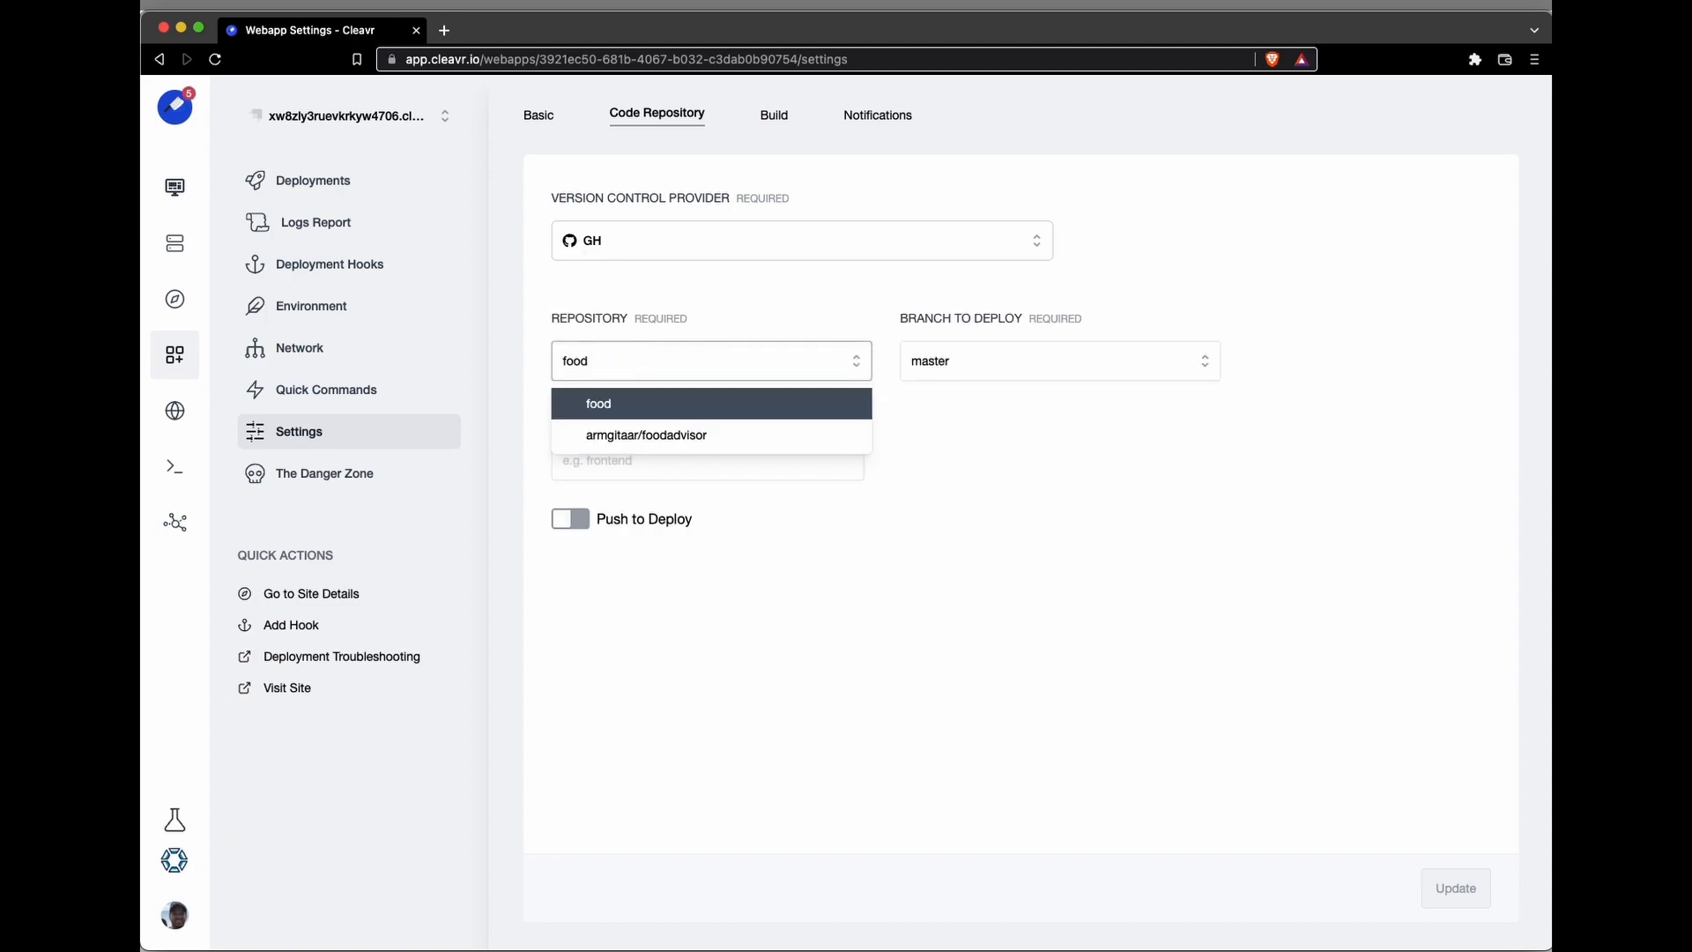
{"action": "left_click", "coordinate": [637, 435]}
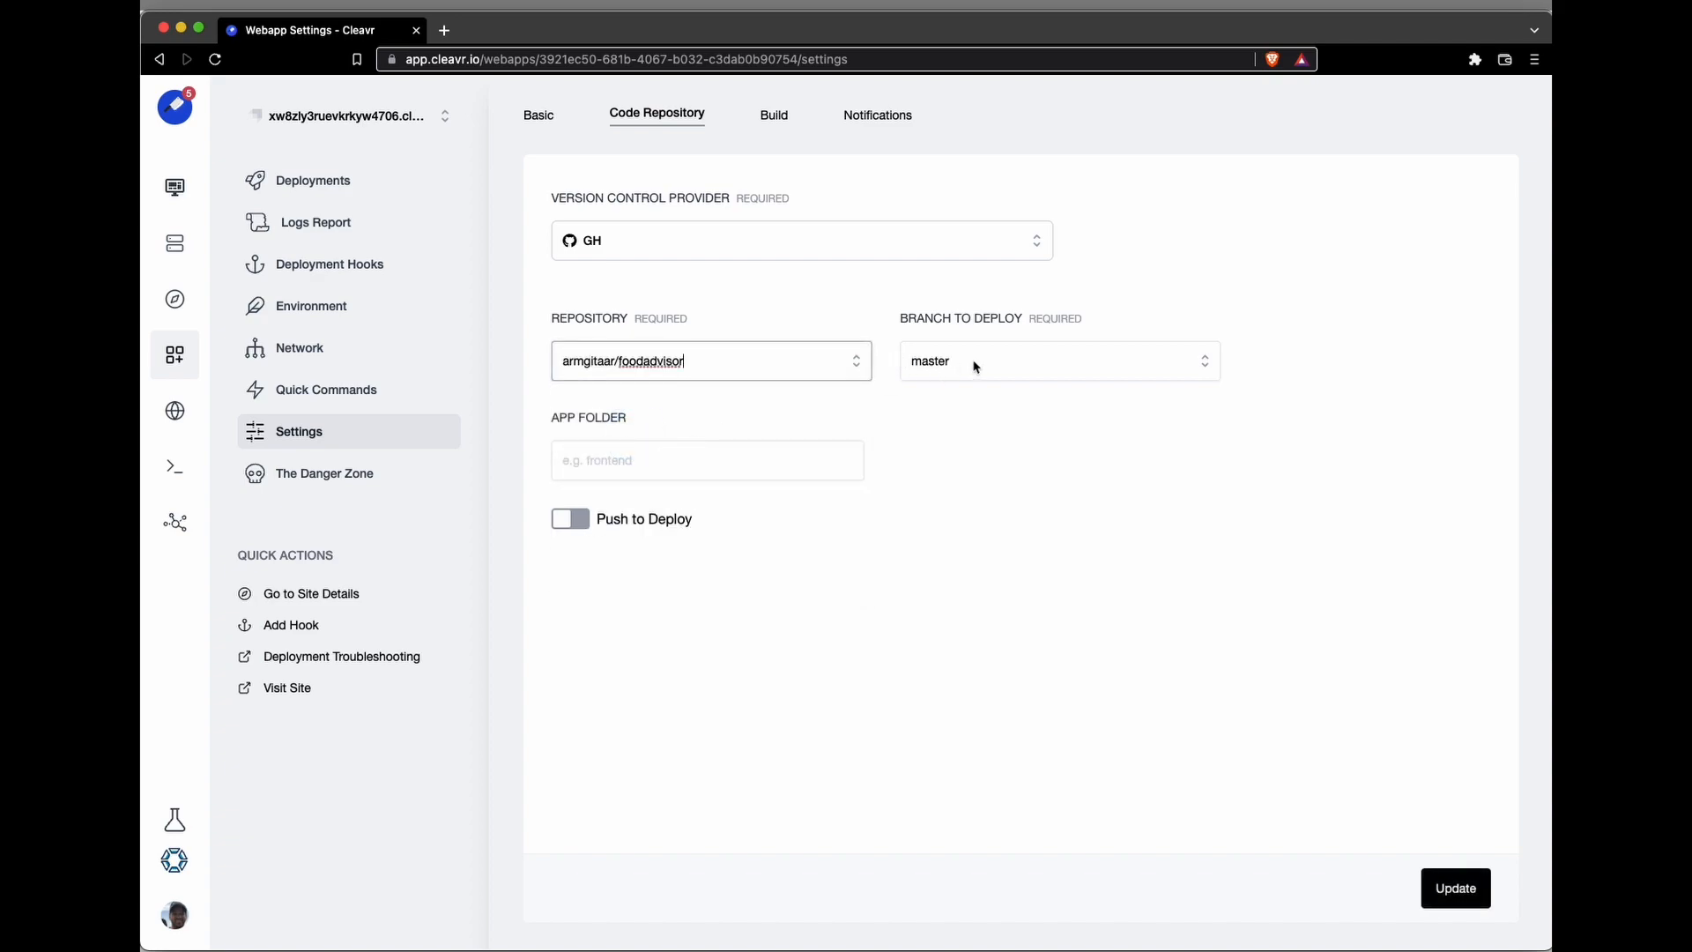
{"action": "left_click", "coordinate": [710, 458]}
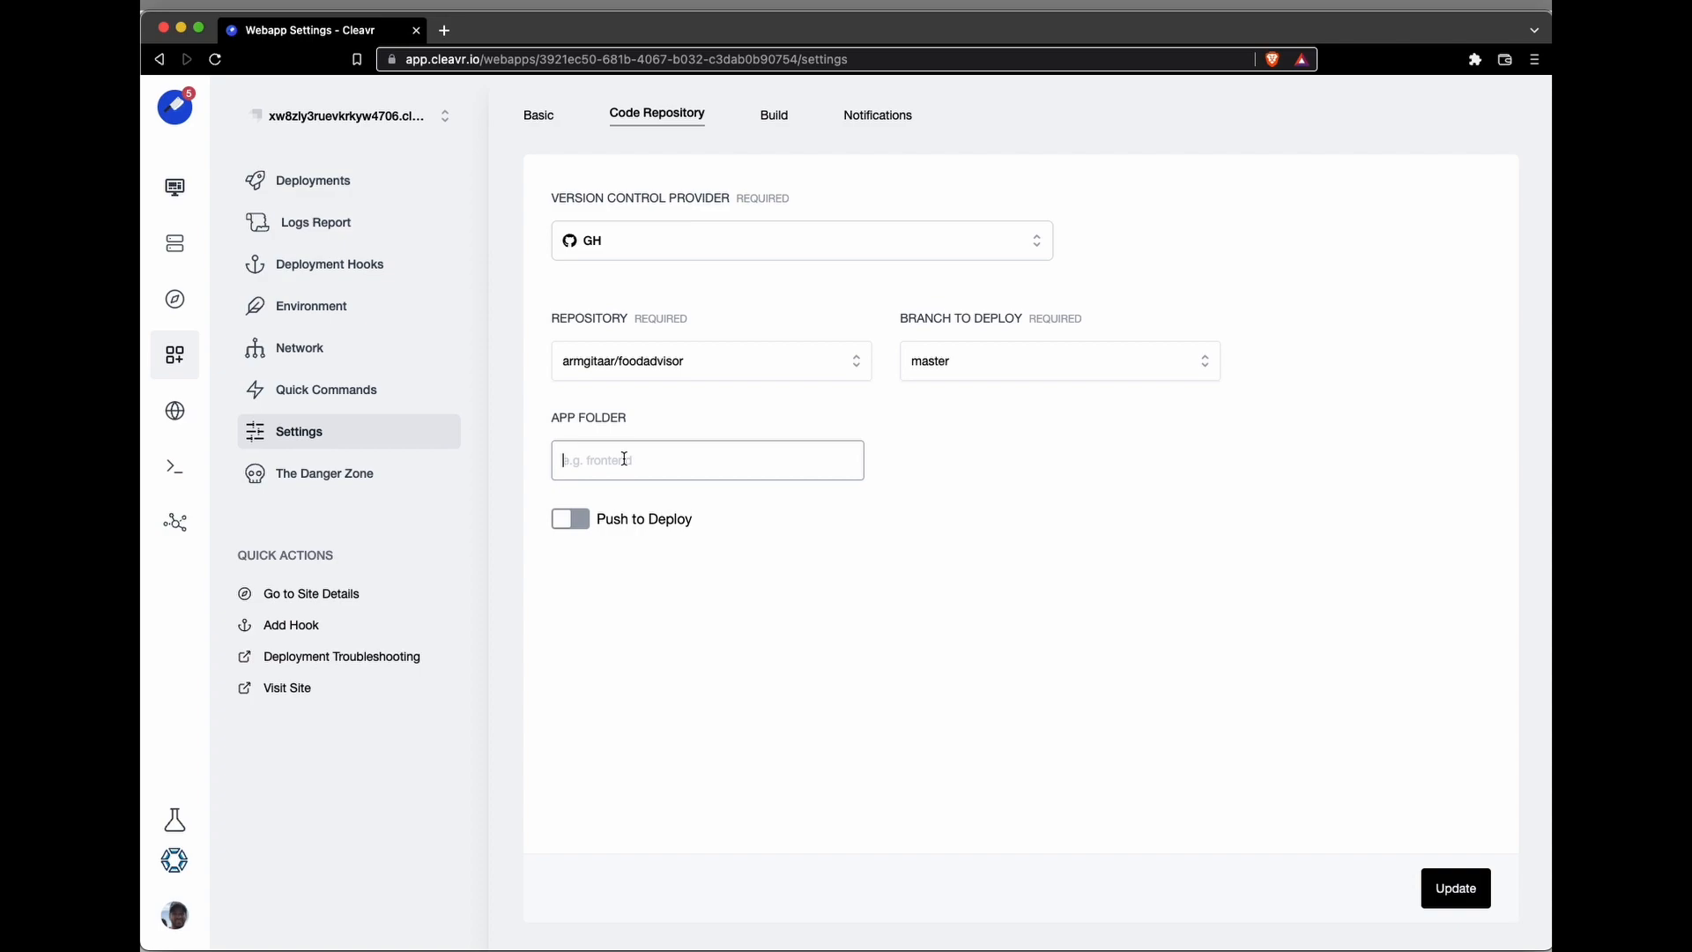
{"action": "type", "text": "api"}
{"action": "left_click", "coordinate": [1471, 893]}
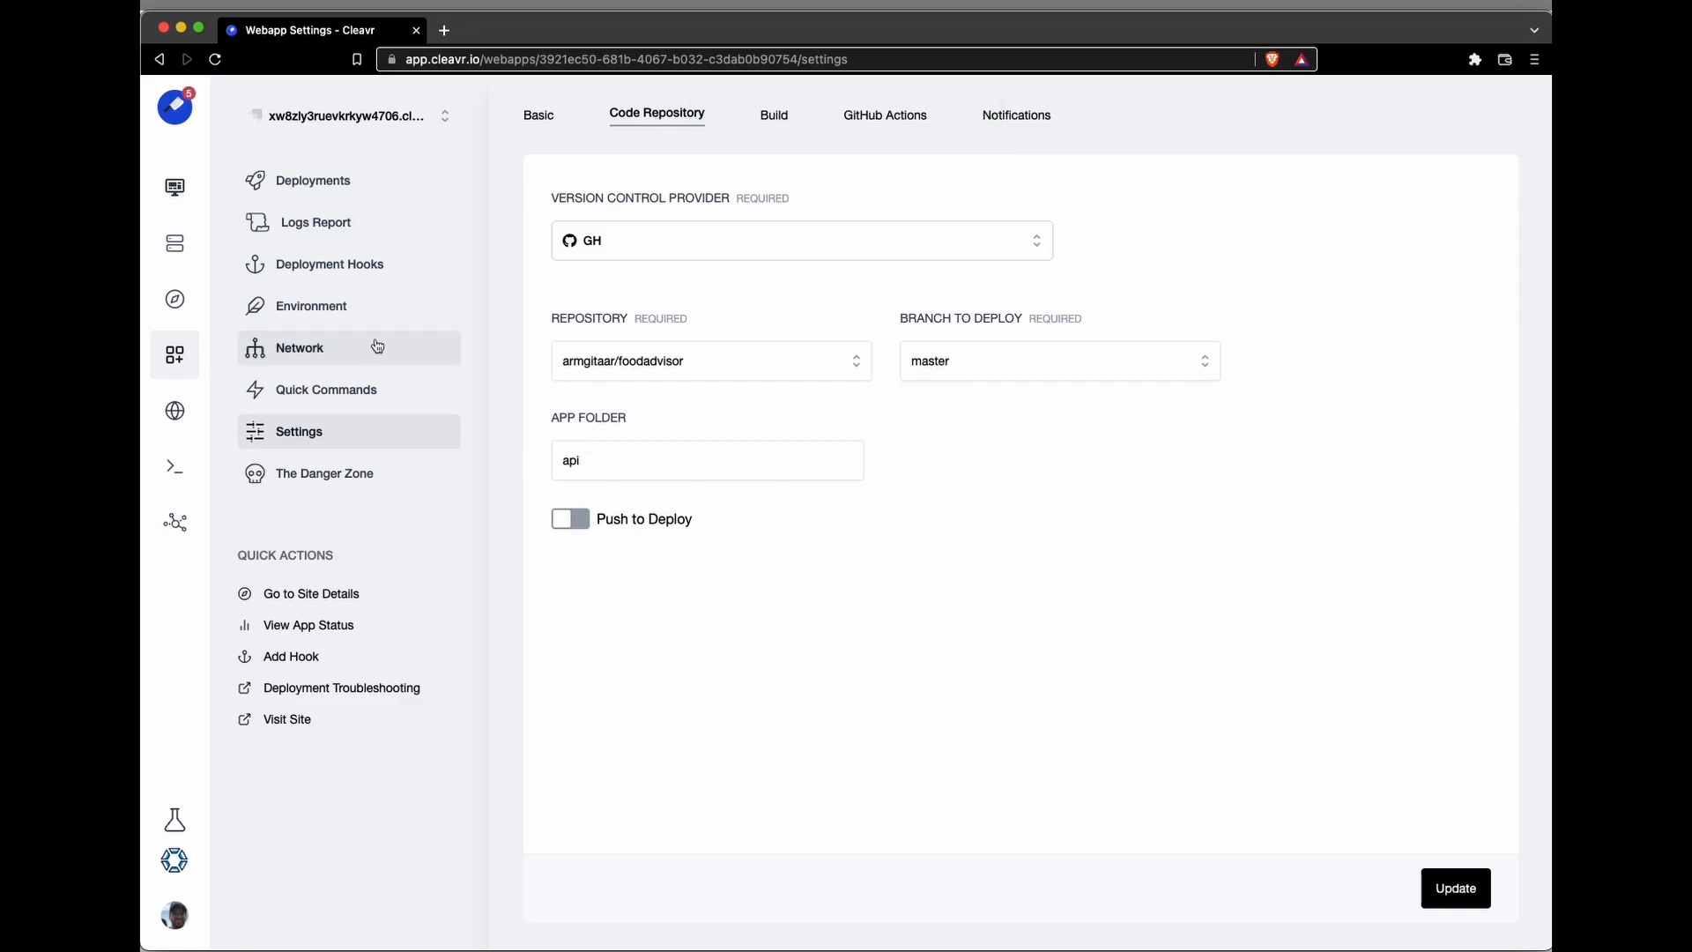
{"action": "left_click", "coordinate": [342, 314]}
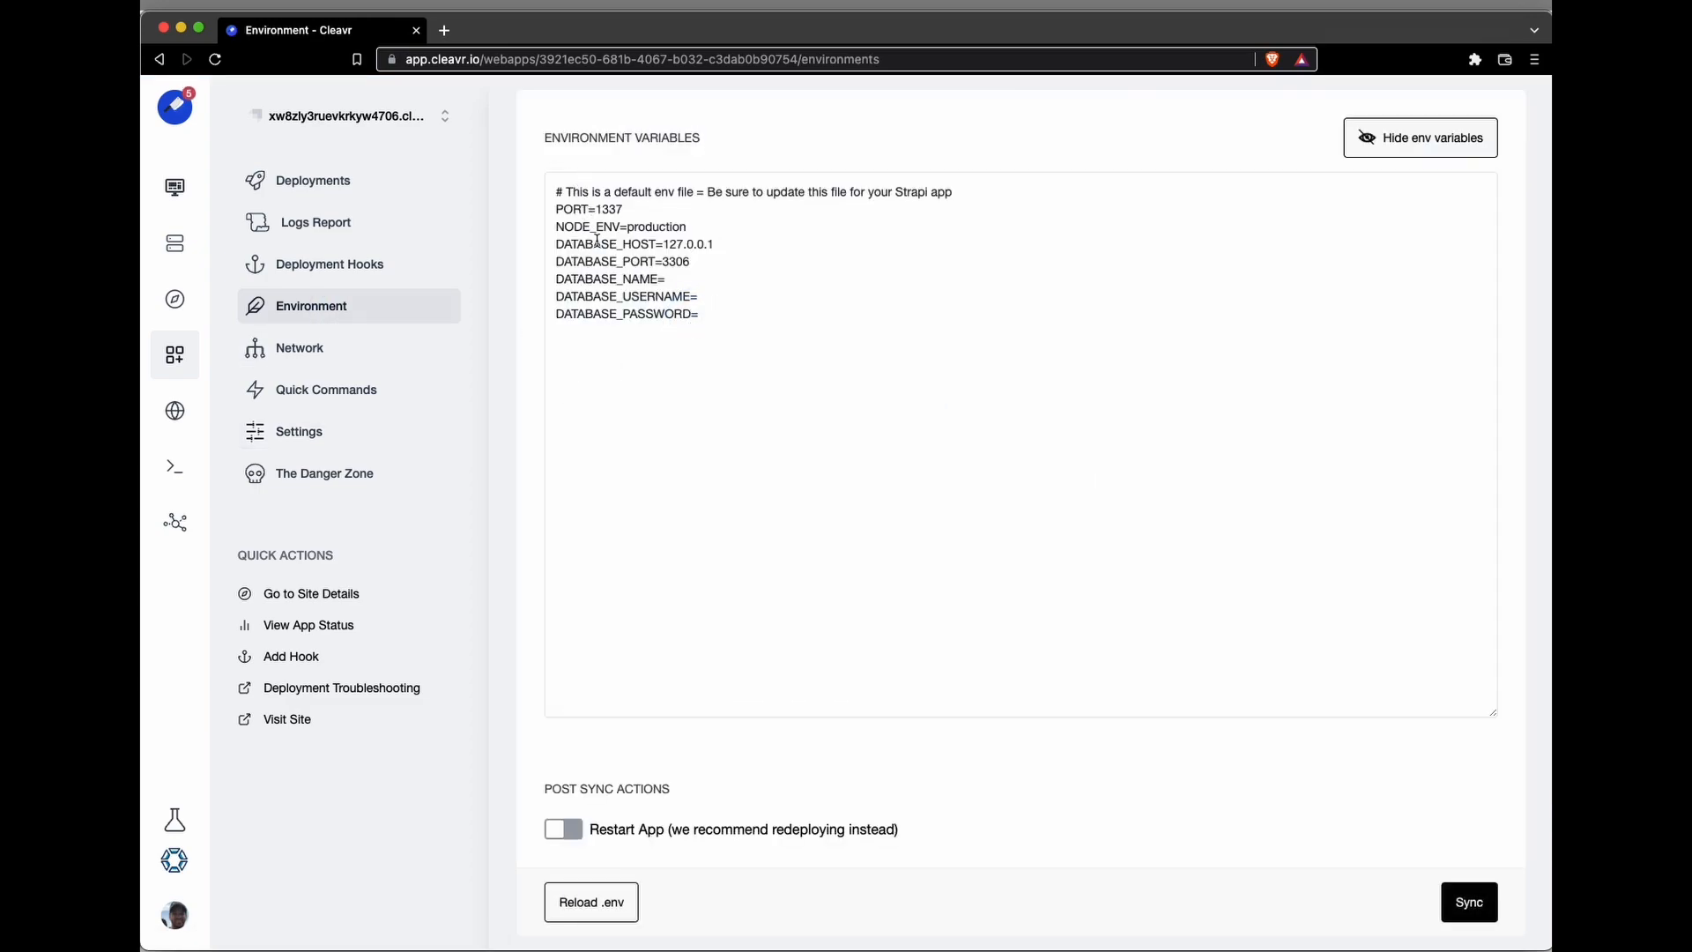
{"action": "left_click", "coordinate": [749, 336]}
{"action": "key", "text": "super+a"}
{"action": "key", "text": "super+v"}
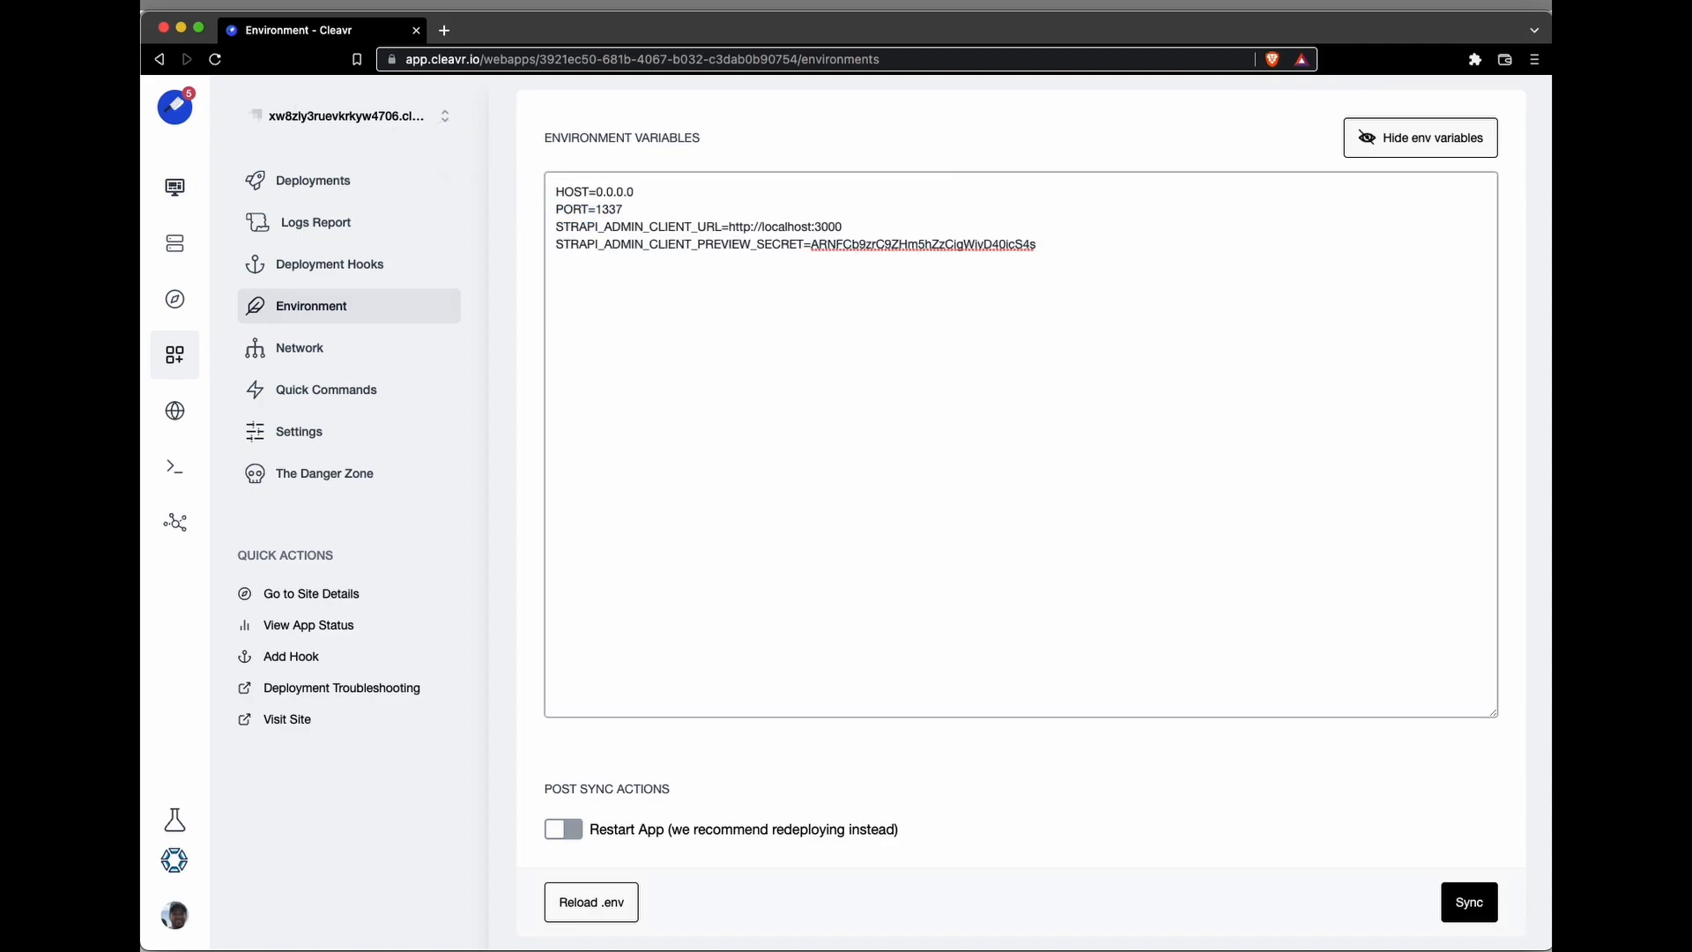
{"action": "left_click", "coordinate": [737, 303]}
{"action": "double_click", "coordinate": [604, 210]}
{"action": "left_click_drag", "start_coordinate": [844, 227], "coordinate": [729, 227]}
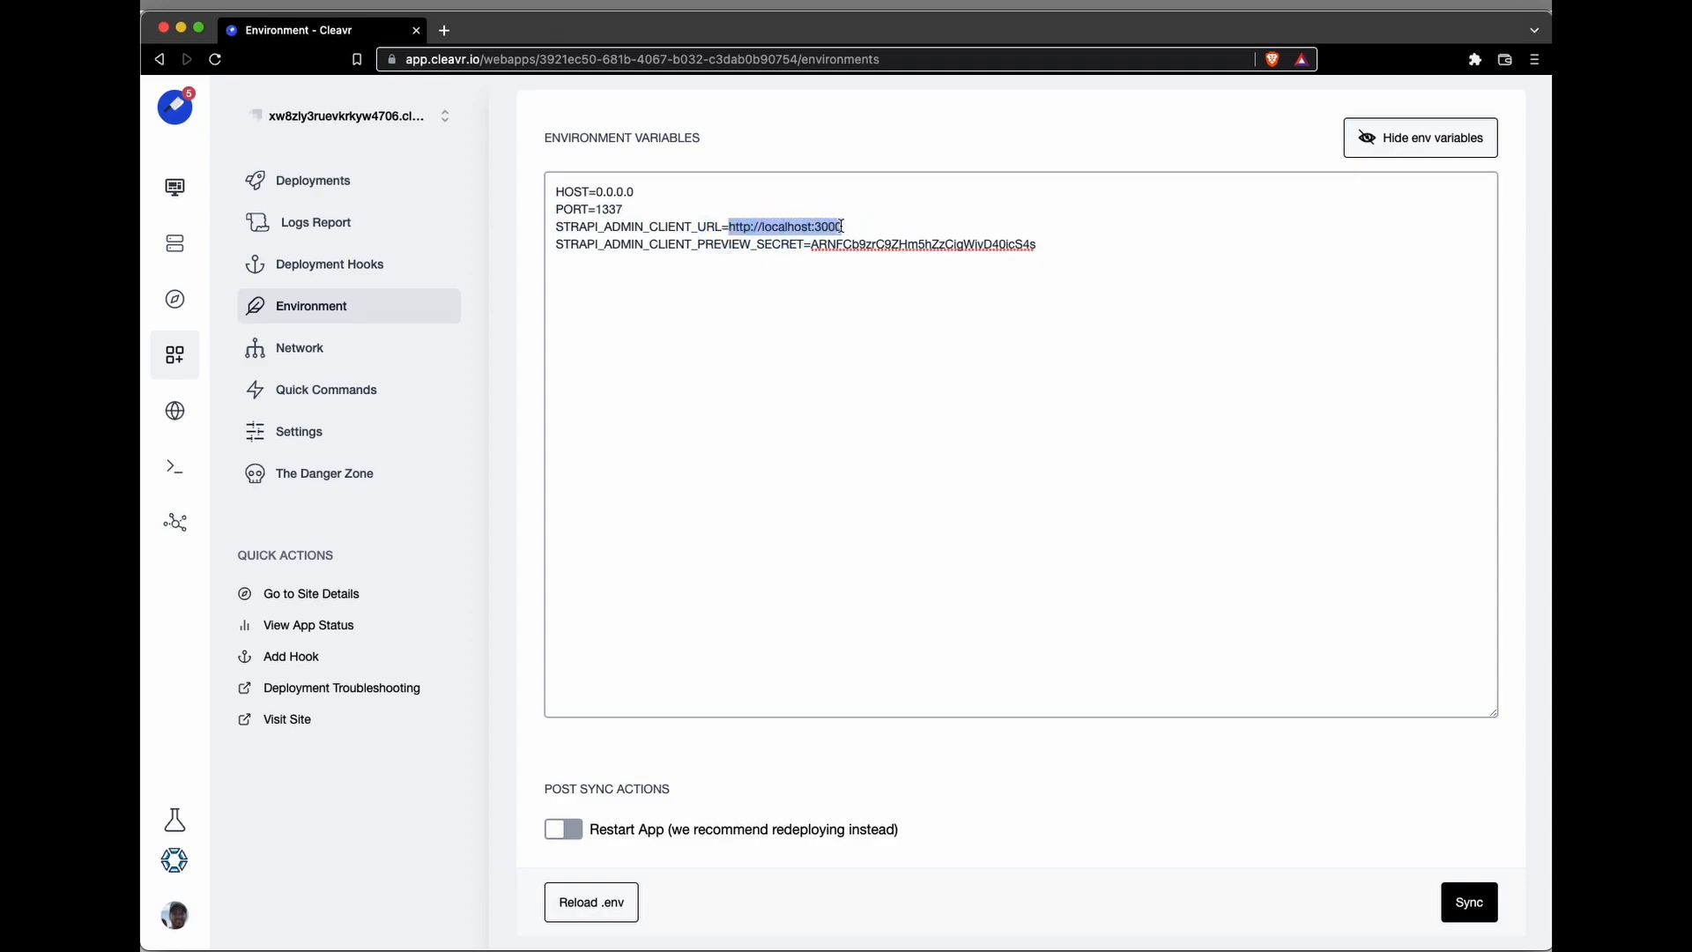
{"action": "left_click", "coordinate": [679, 266]}
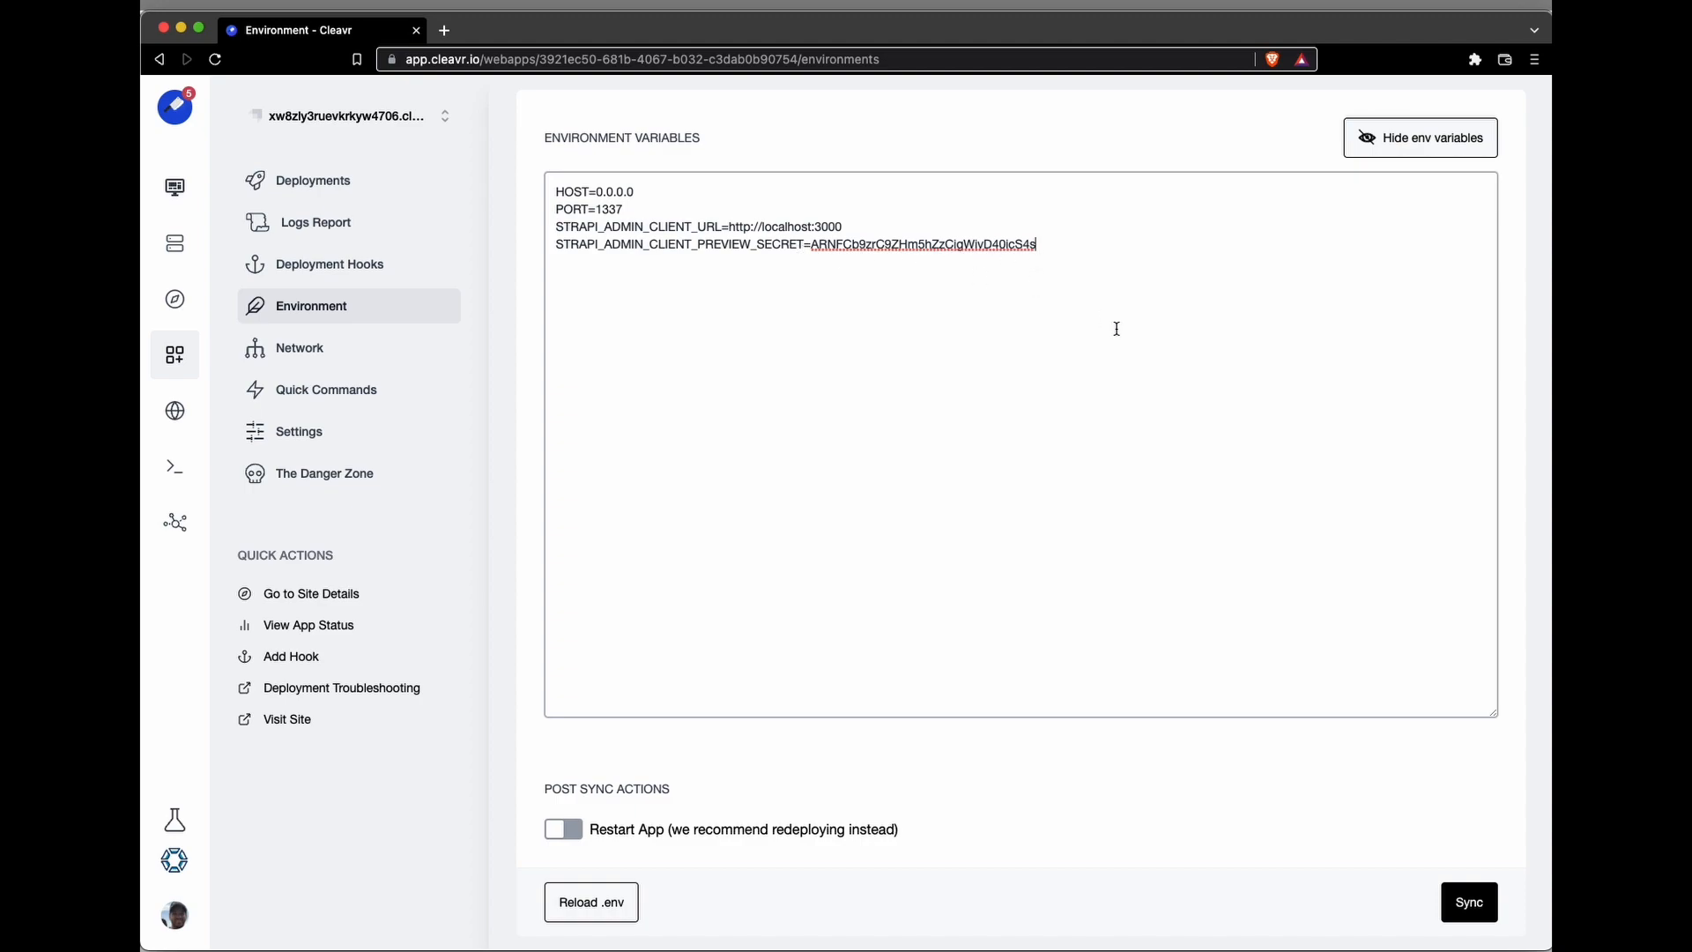
{"action": "left_click", "coordinate": [1466, 904]}
Step: Start a new deployment hook for the Strapi site and name it "Yarn seed"
{"action": "left_click", "coordinate": [317, 182]}
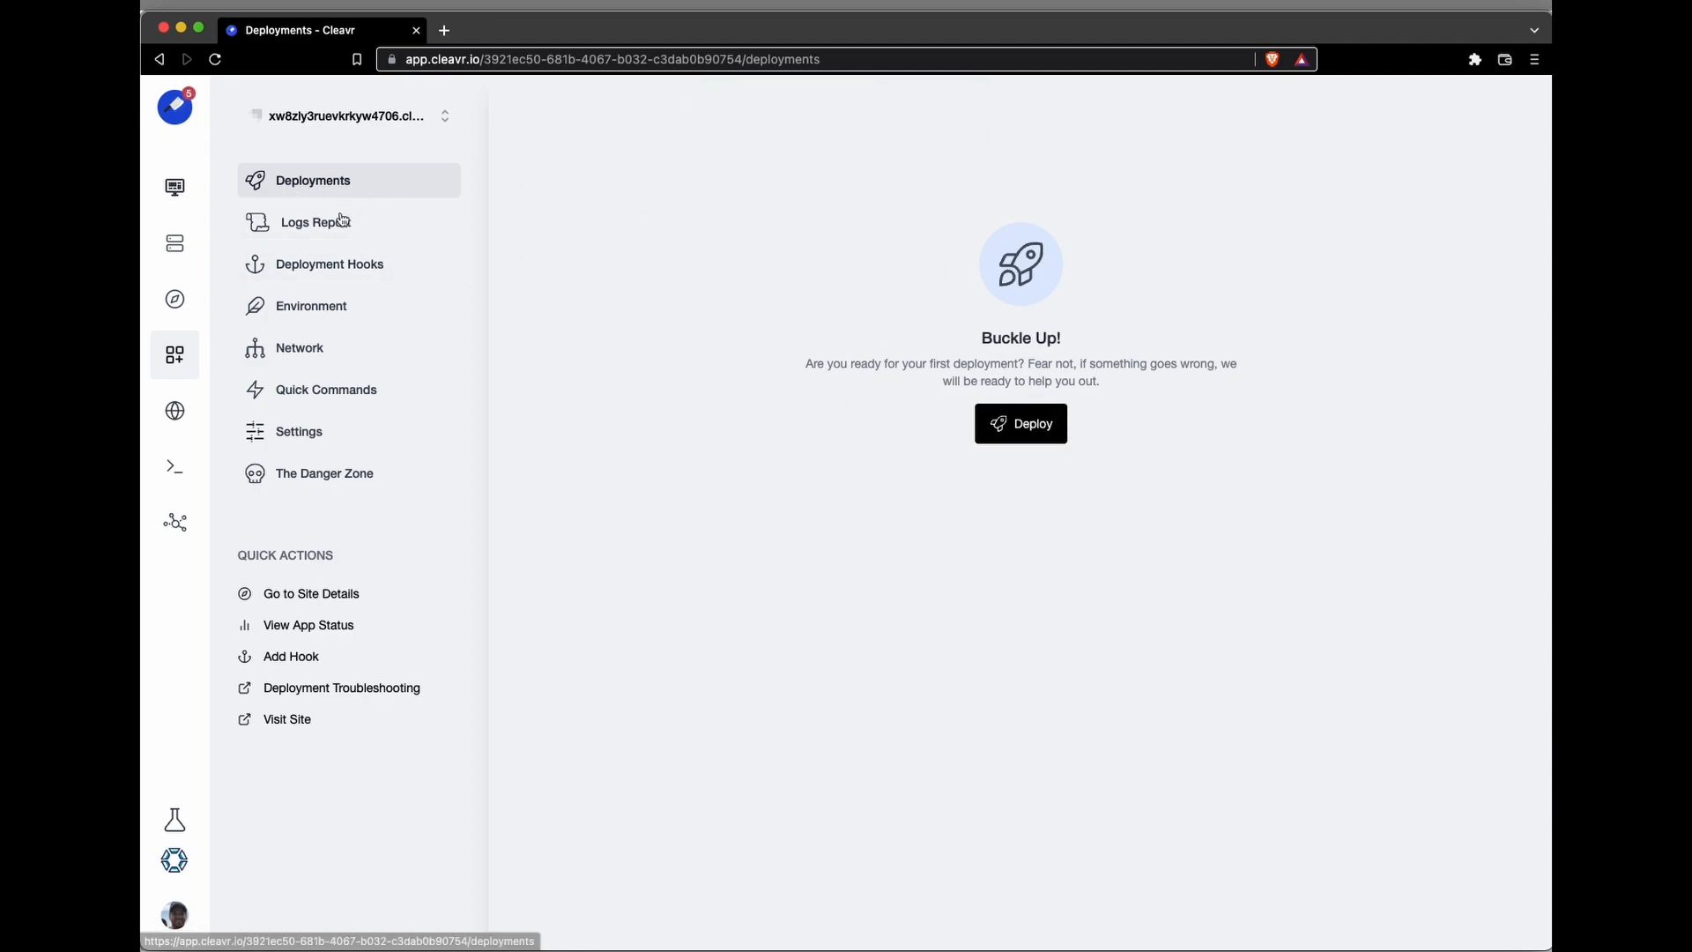
{"action": "left_click", "coordinate": [301, 272]}
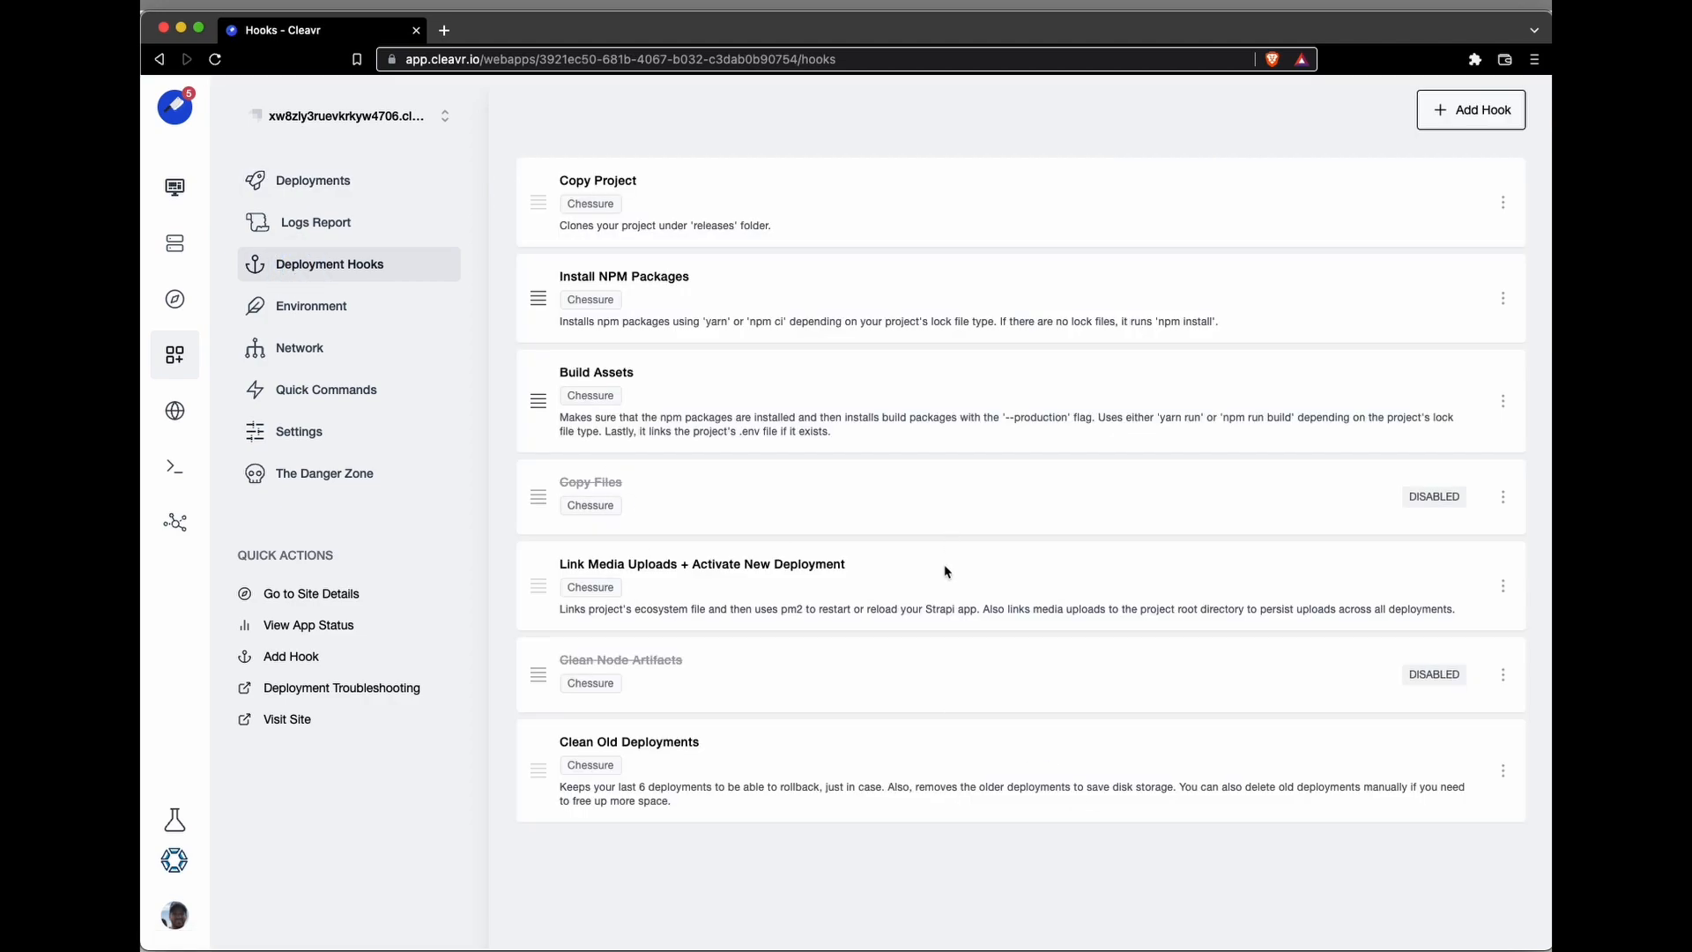
{"action": "left_click", "coordinate": [1447, 125]}
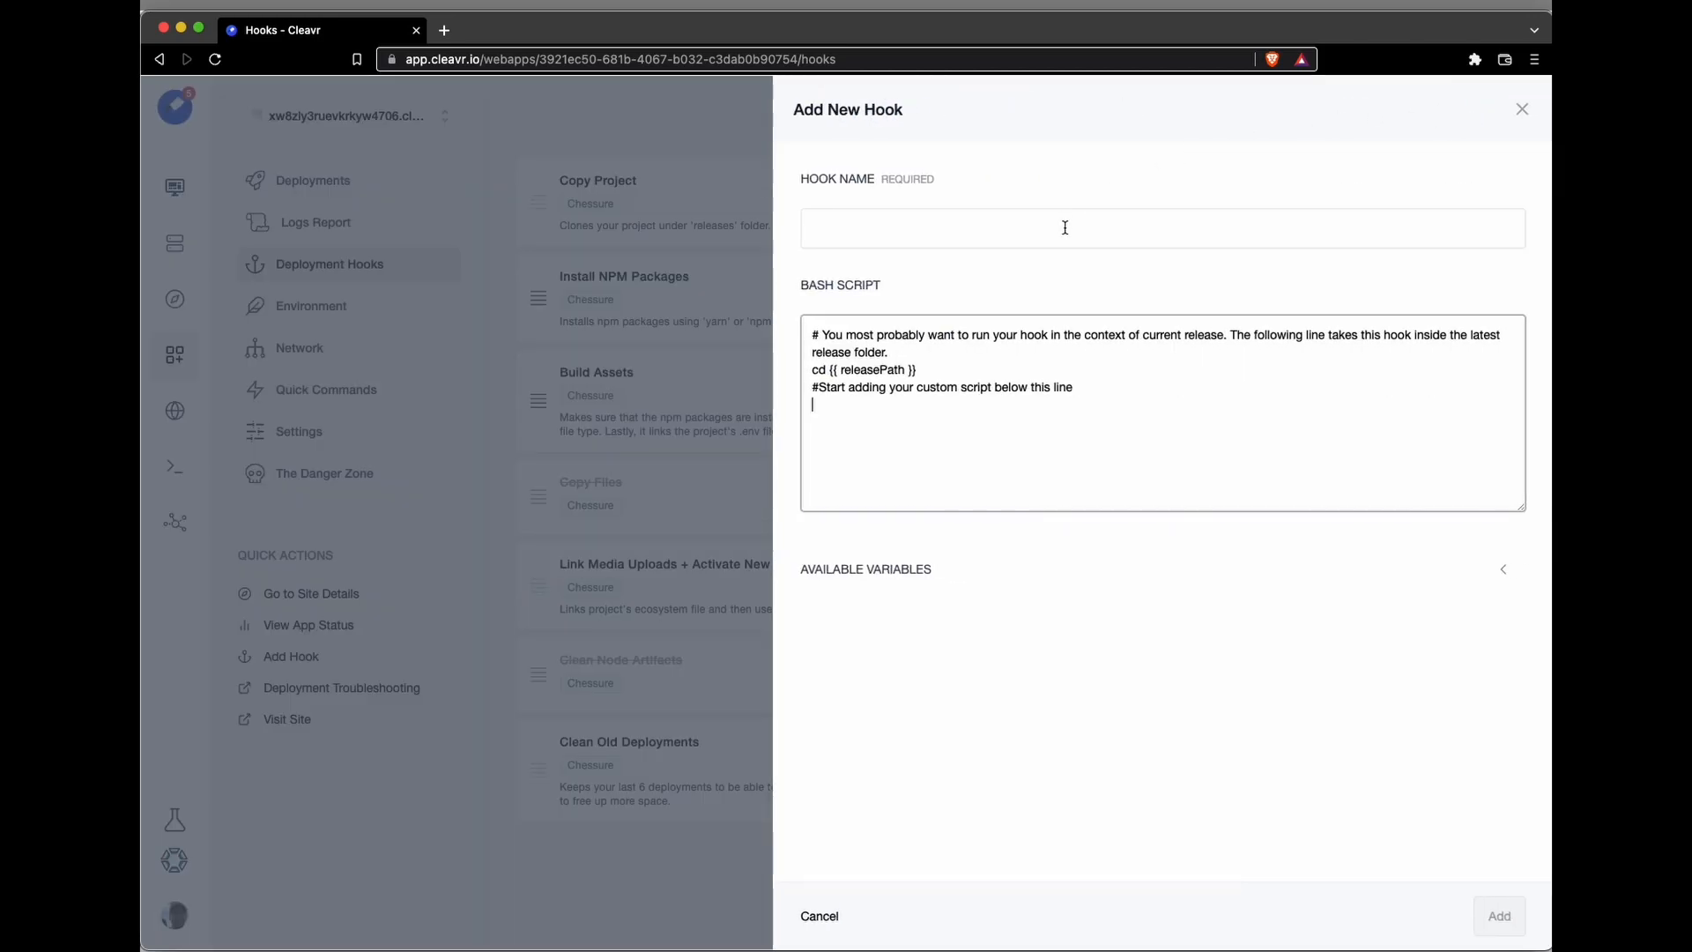
{"action": "left_click", "coordinate": [1065, 227]}
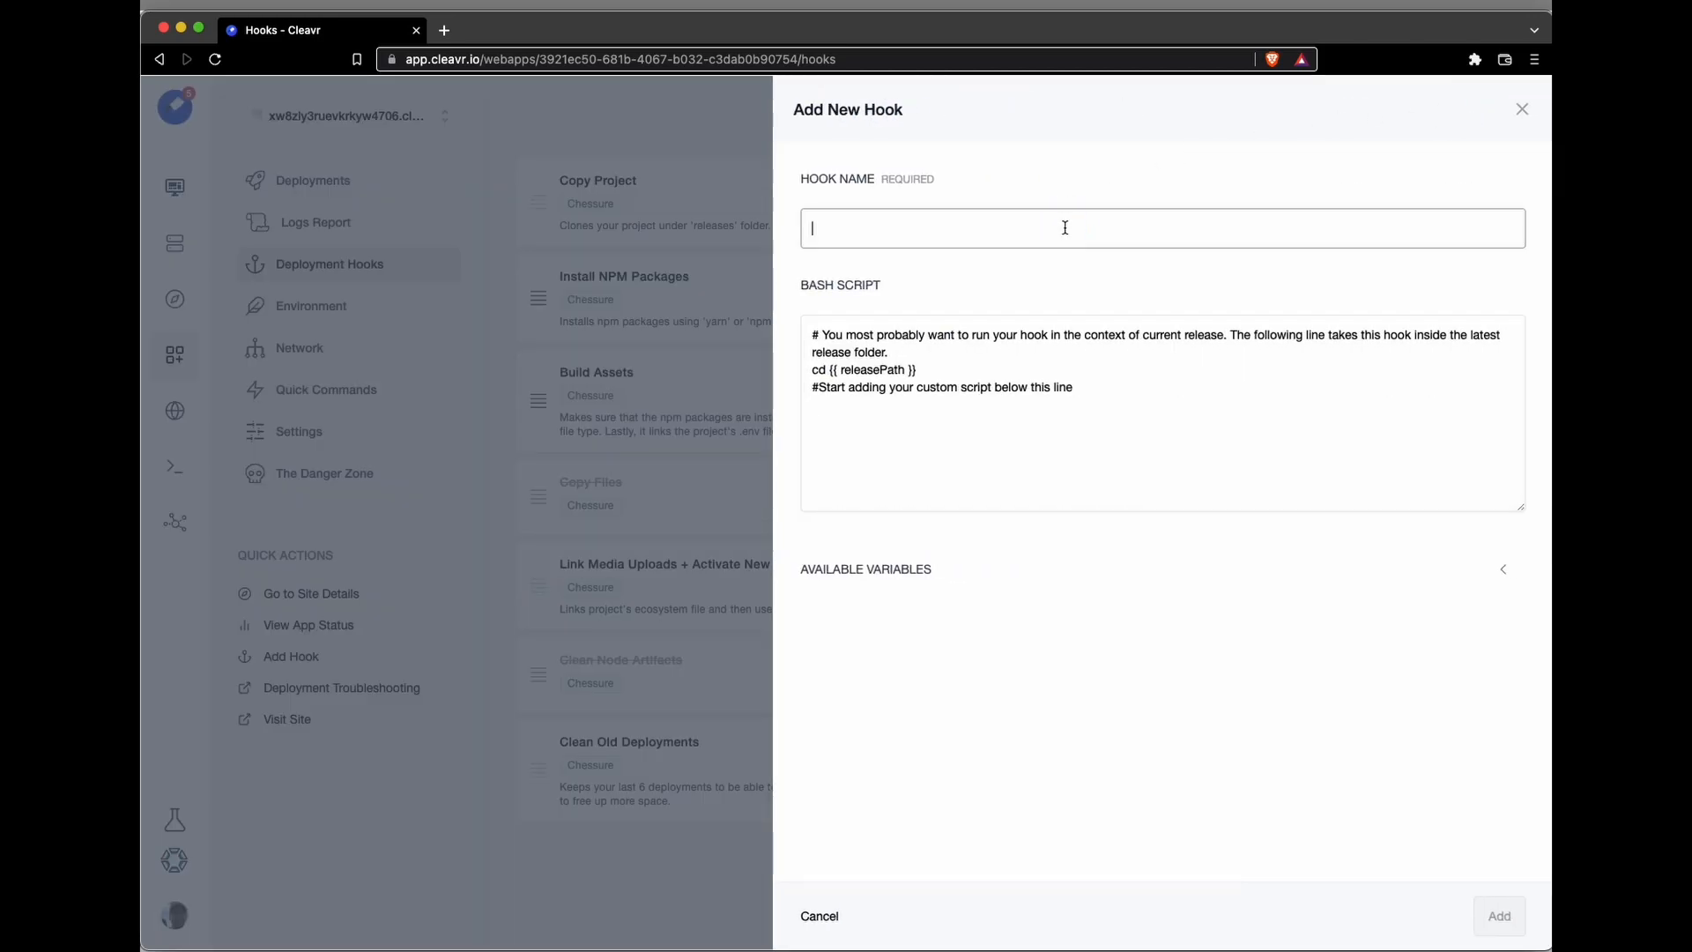
{"action": "type", "text": "Yard"}
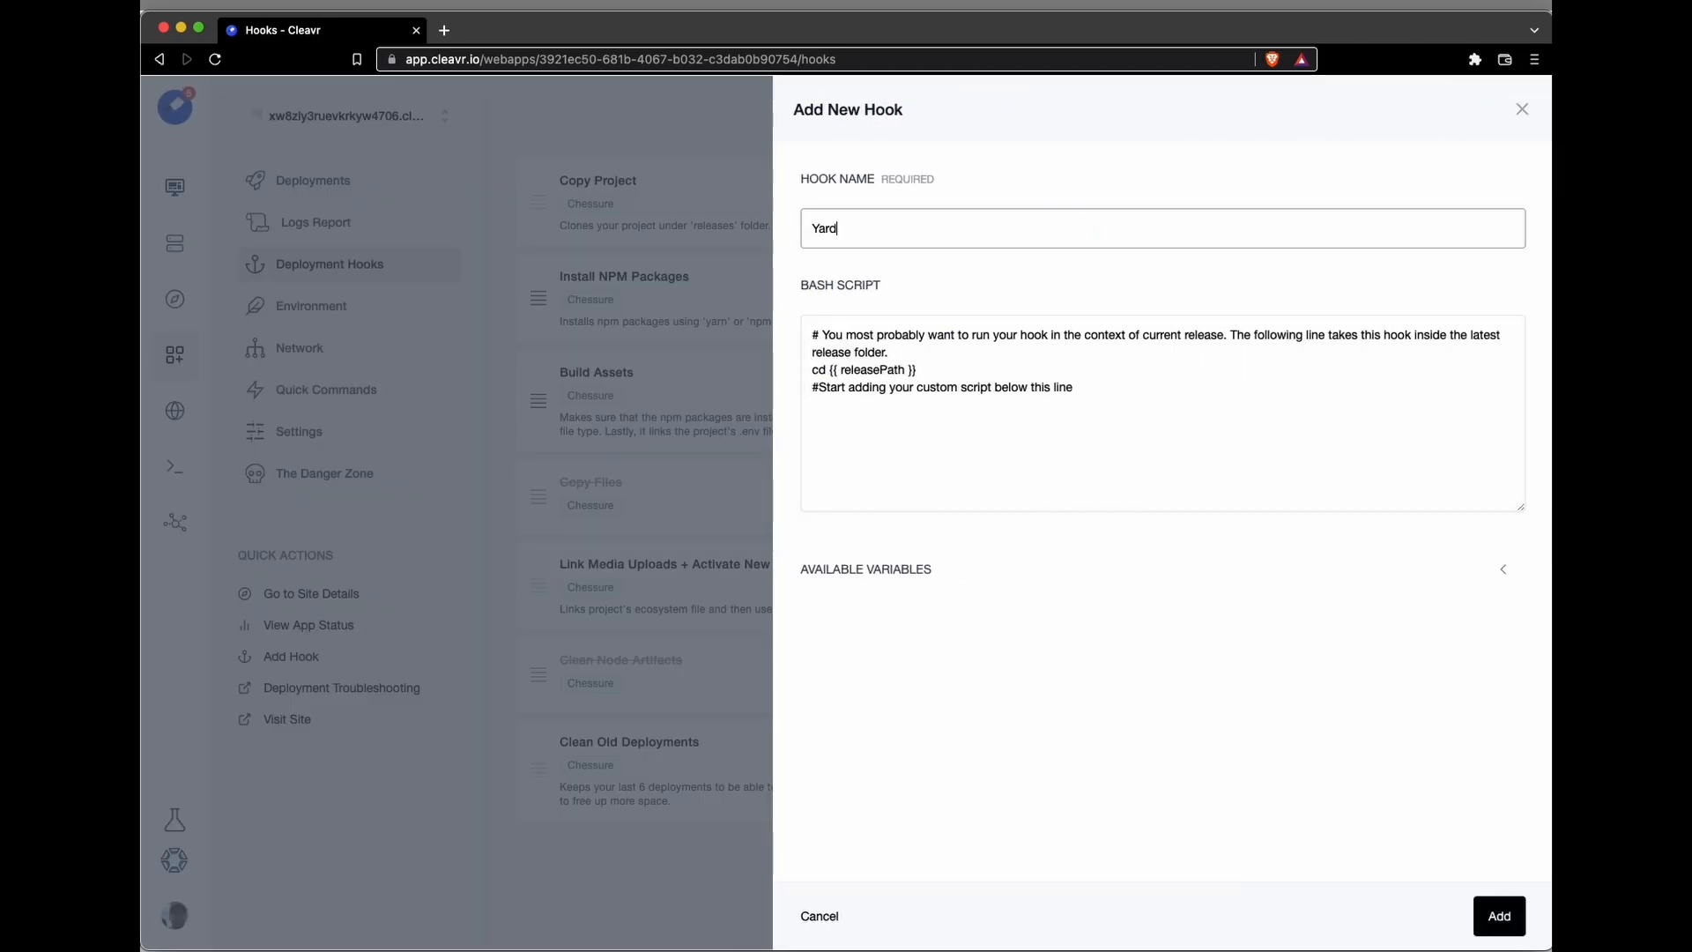
{"action": "key", "text": "BackSpace"}
Step: Make the hook's bash script run yarn seed in {{ releasePath }}/api, and add the hook
{"action": "left_click", "coordinate": [1080, 353]}
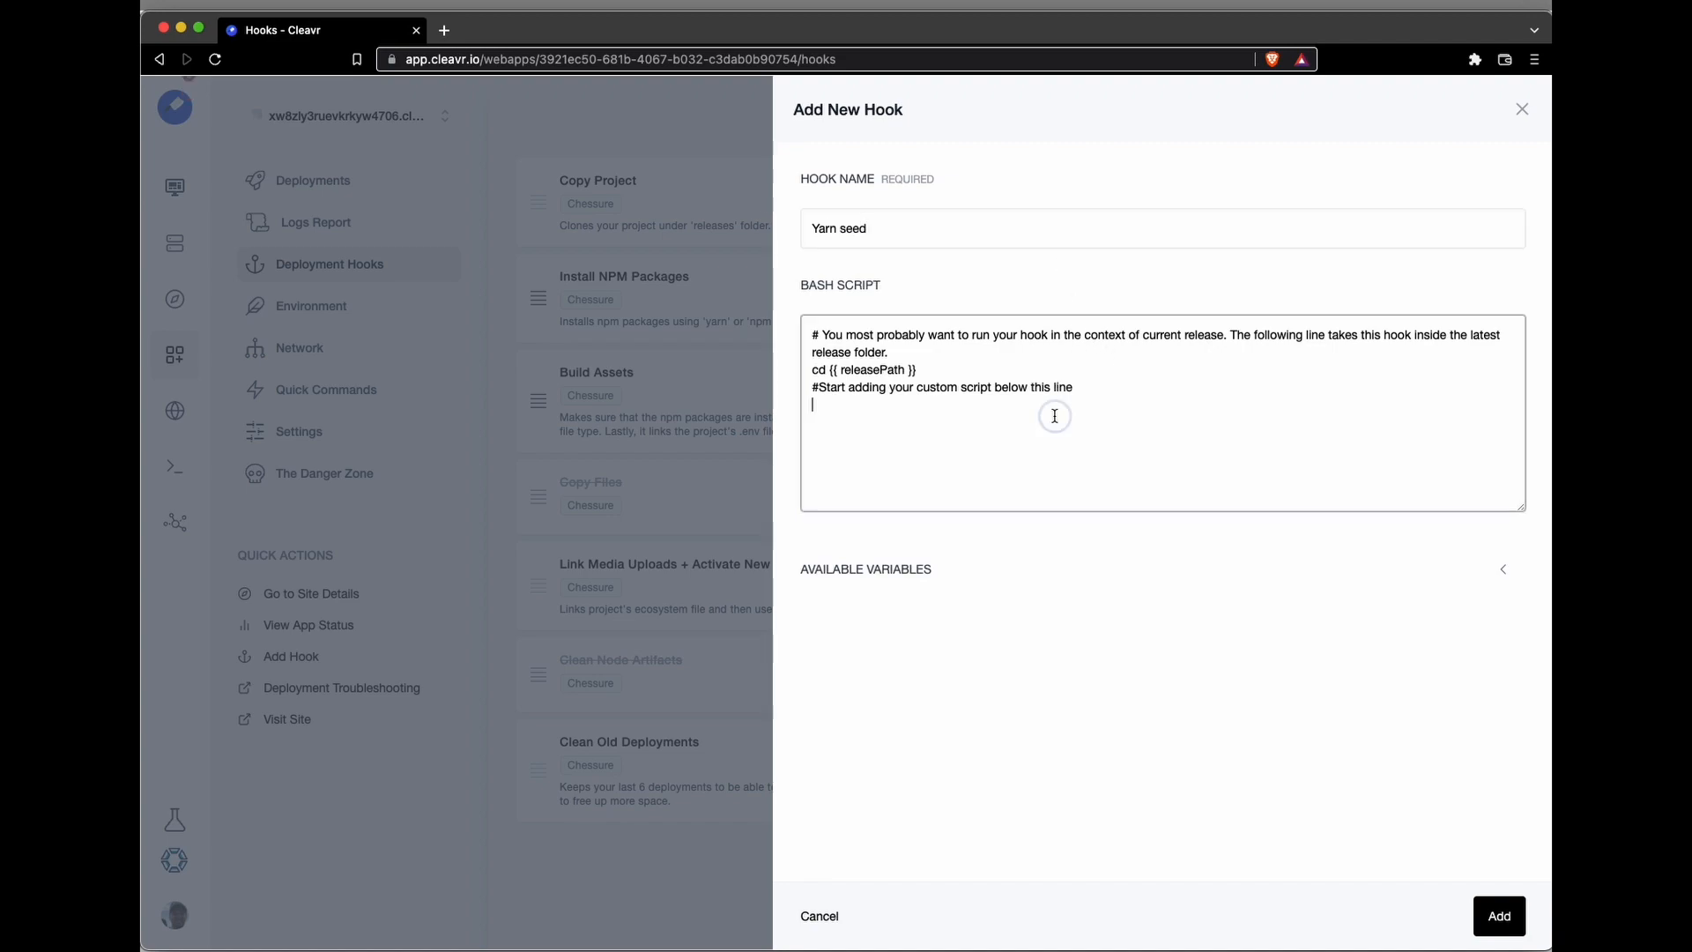
{"action": "left_click_drag", "start_coordinate": [931, 368], "coordinate": [790, 370]}
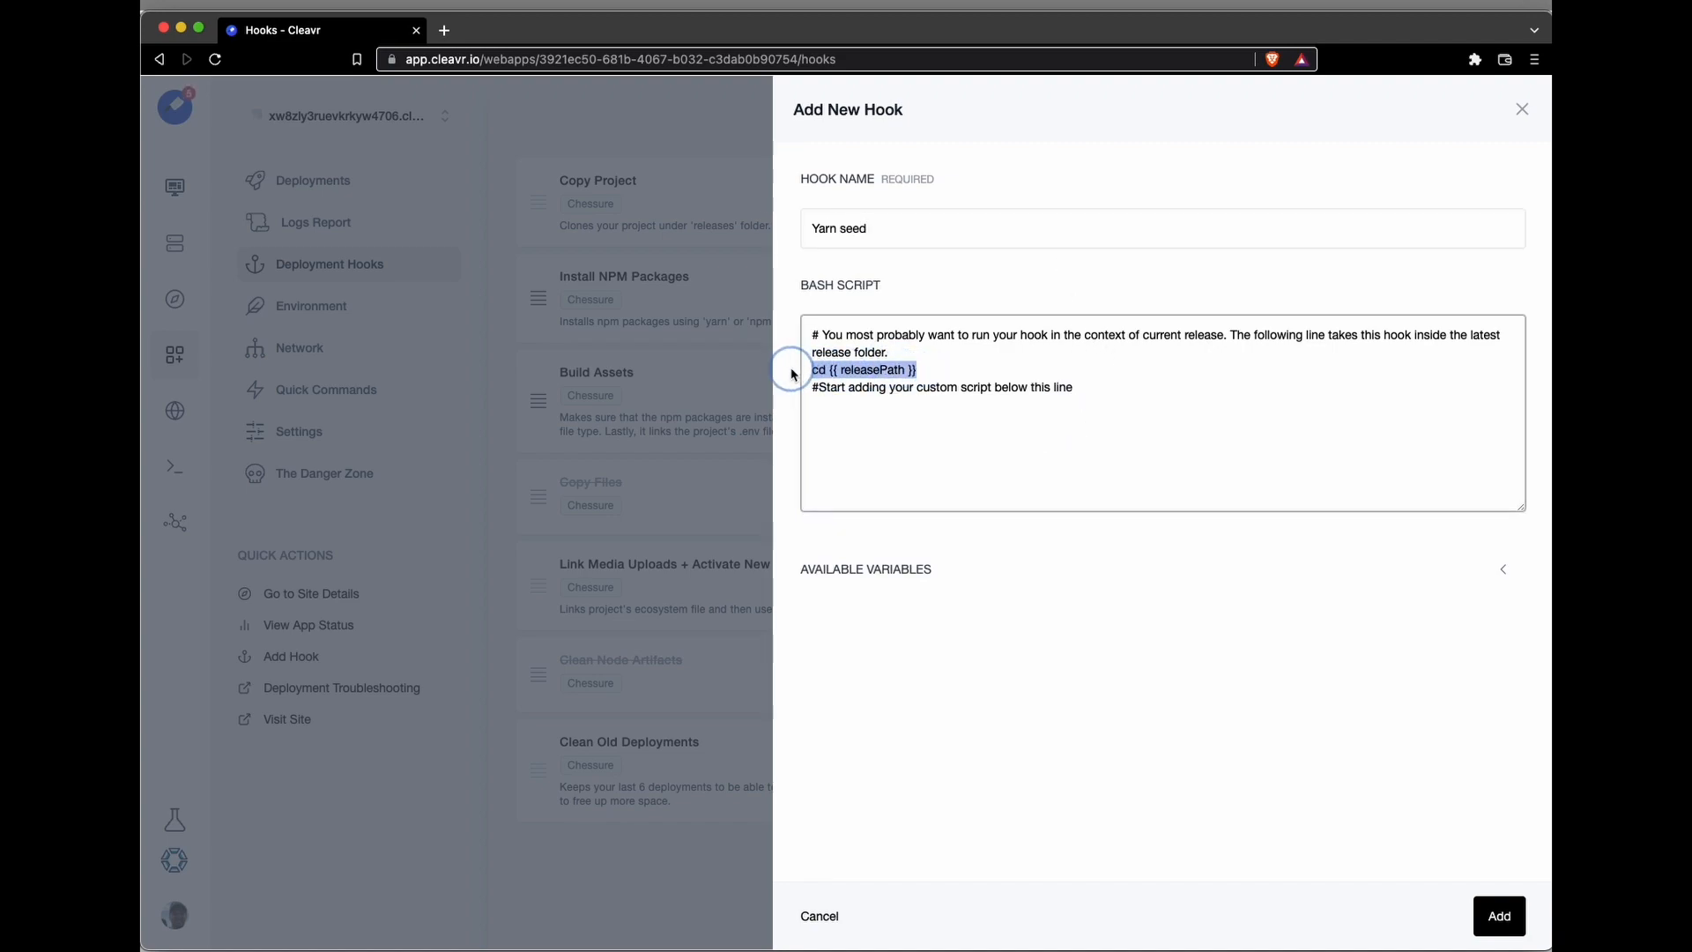
{"action": "left_click", "coordinate": [937, 365]}
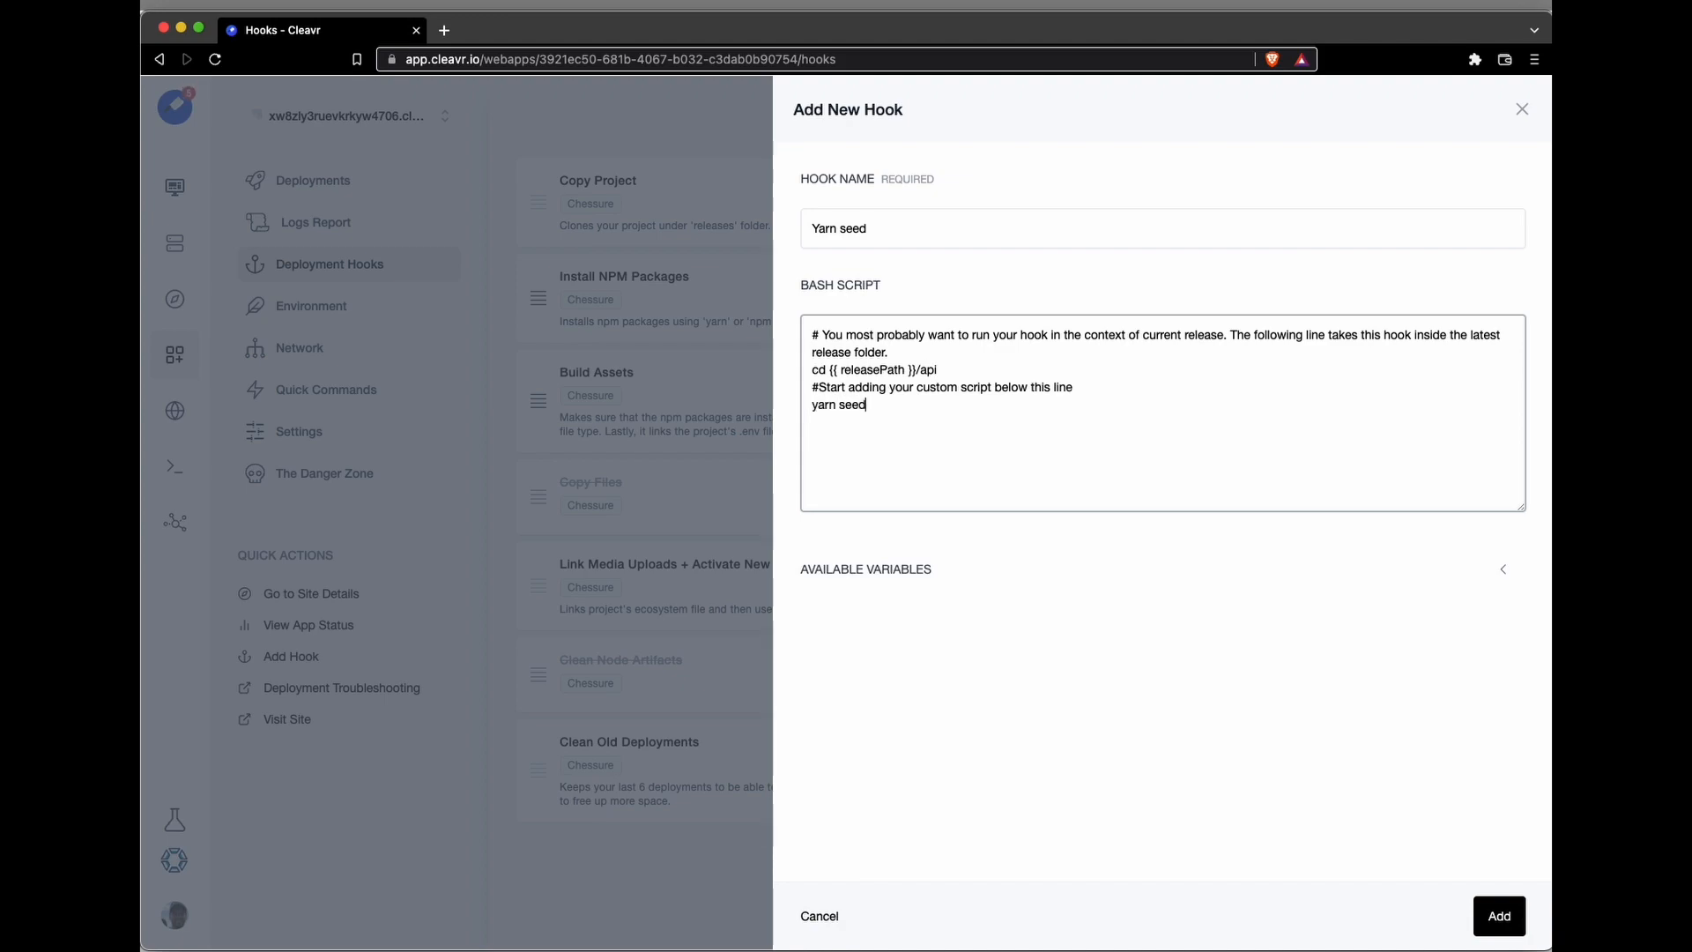
{"action": "left_click", "coordinate": [1500, 916]}
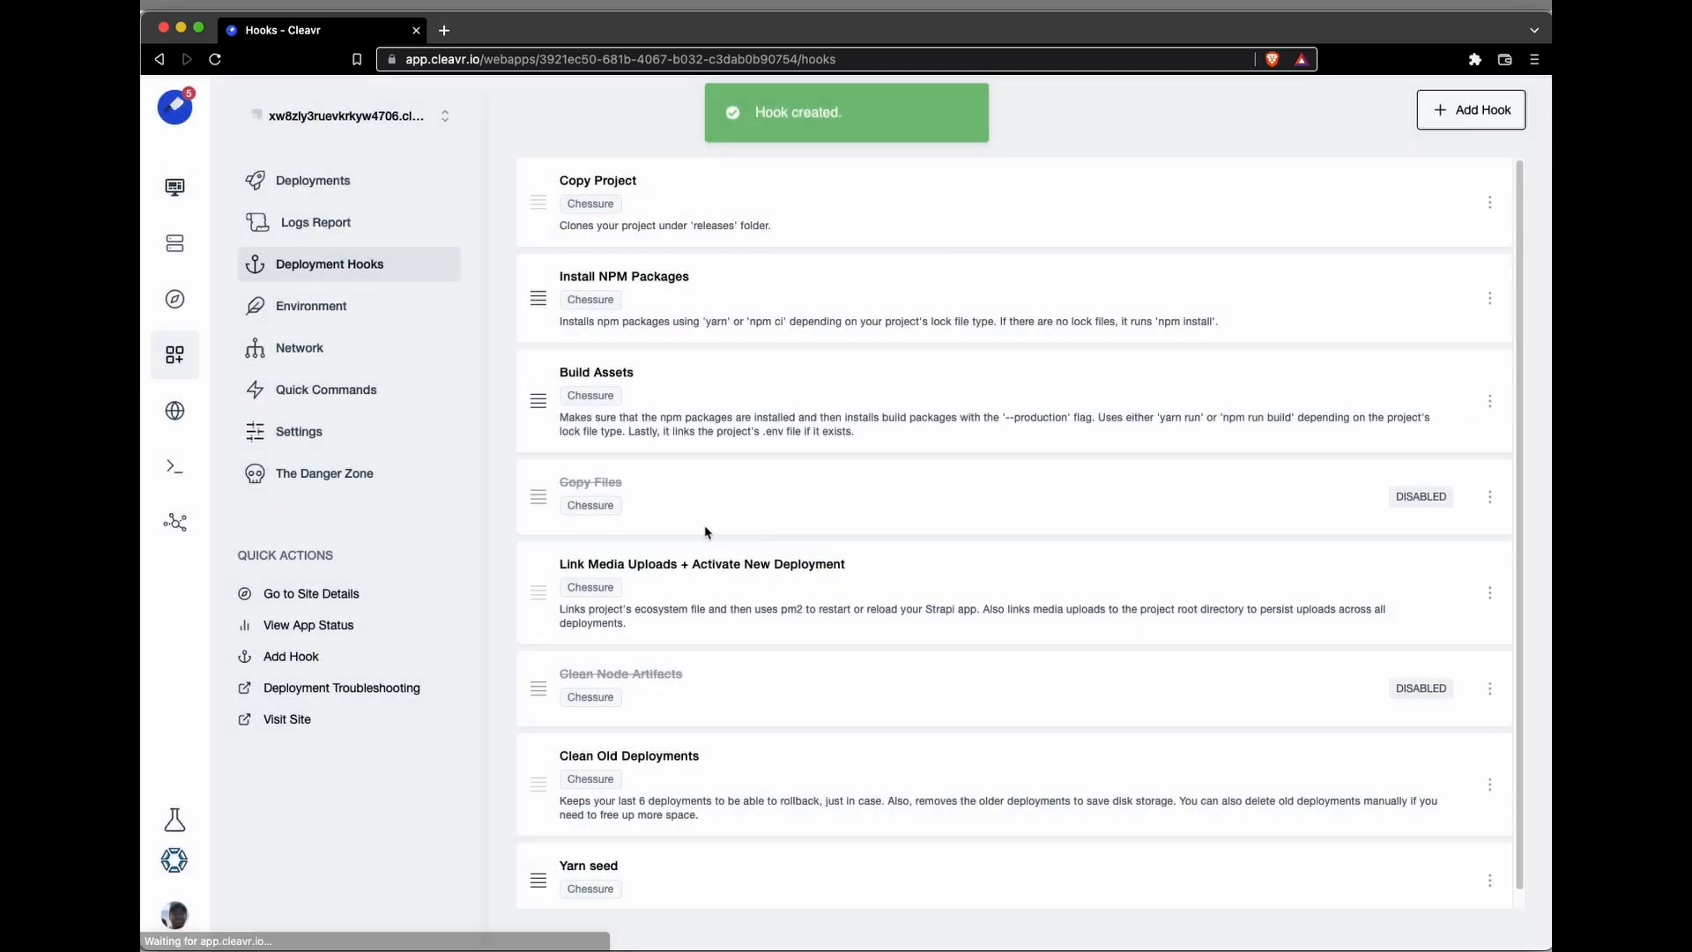
Step: Move the Yarn seed hook directly before Link Media Uploads + Activate New Deployment, and open the Strapi site's deployments
{"action": "left_click_drag", "start_coordinate": [539, 877], "coordinate": [573, 581]}
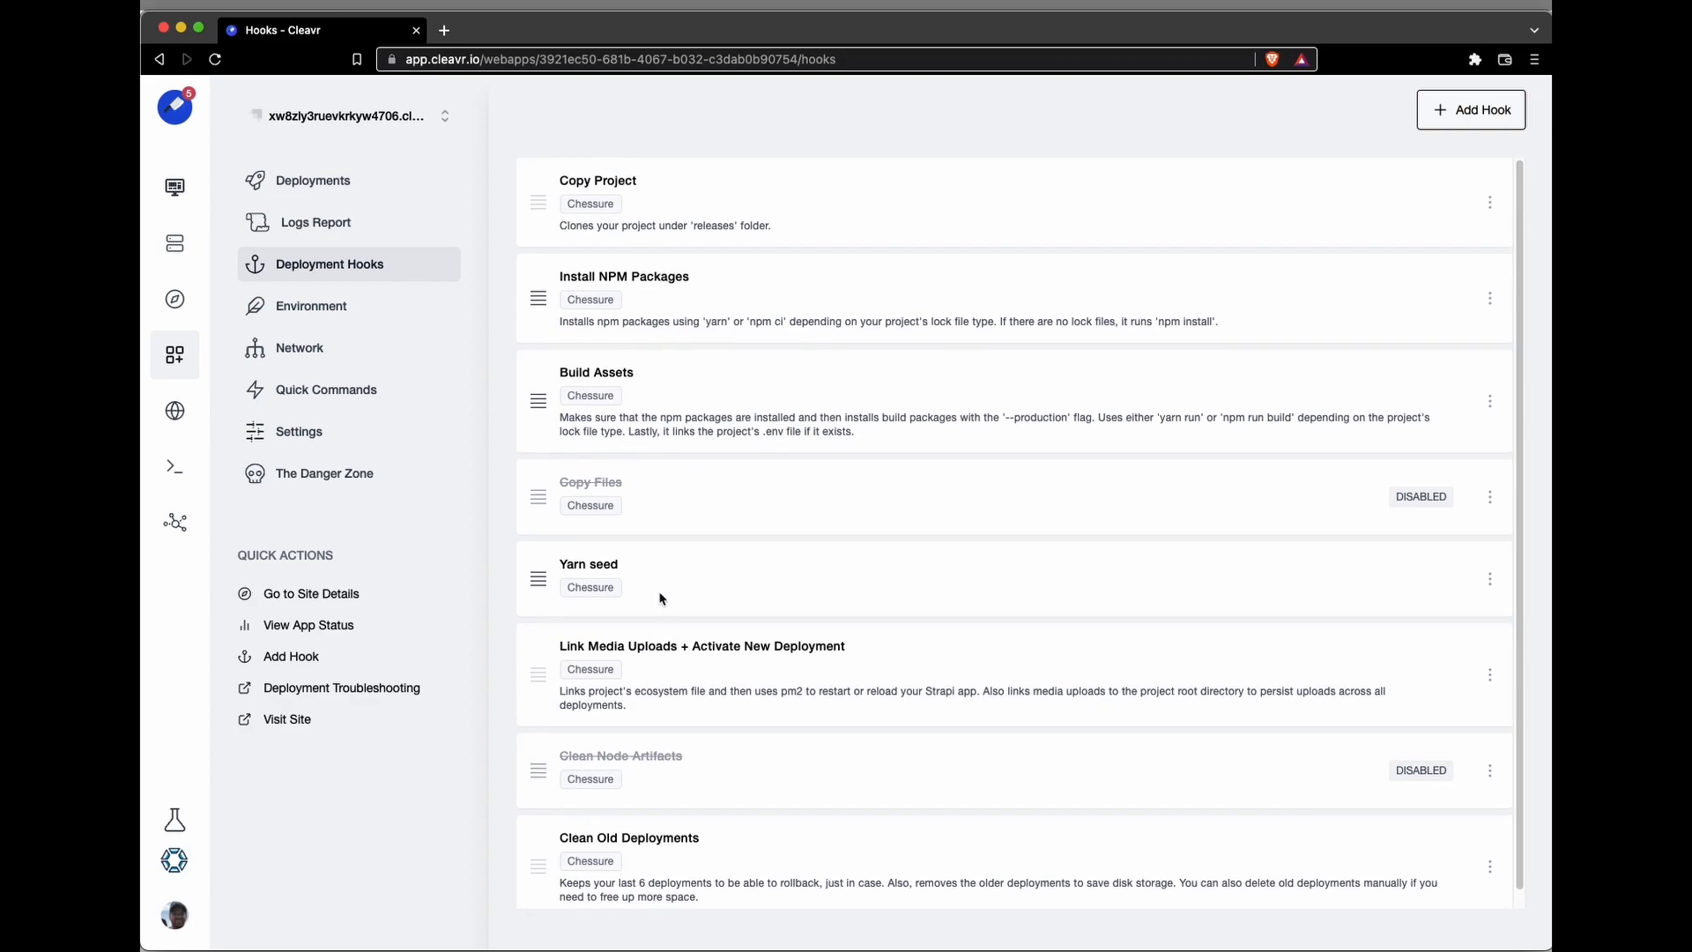
{"action": "left_click", "coordinate": [320, 198]}
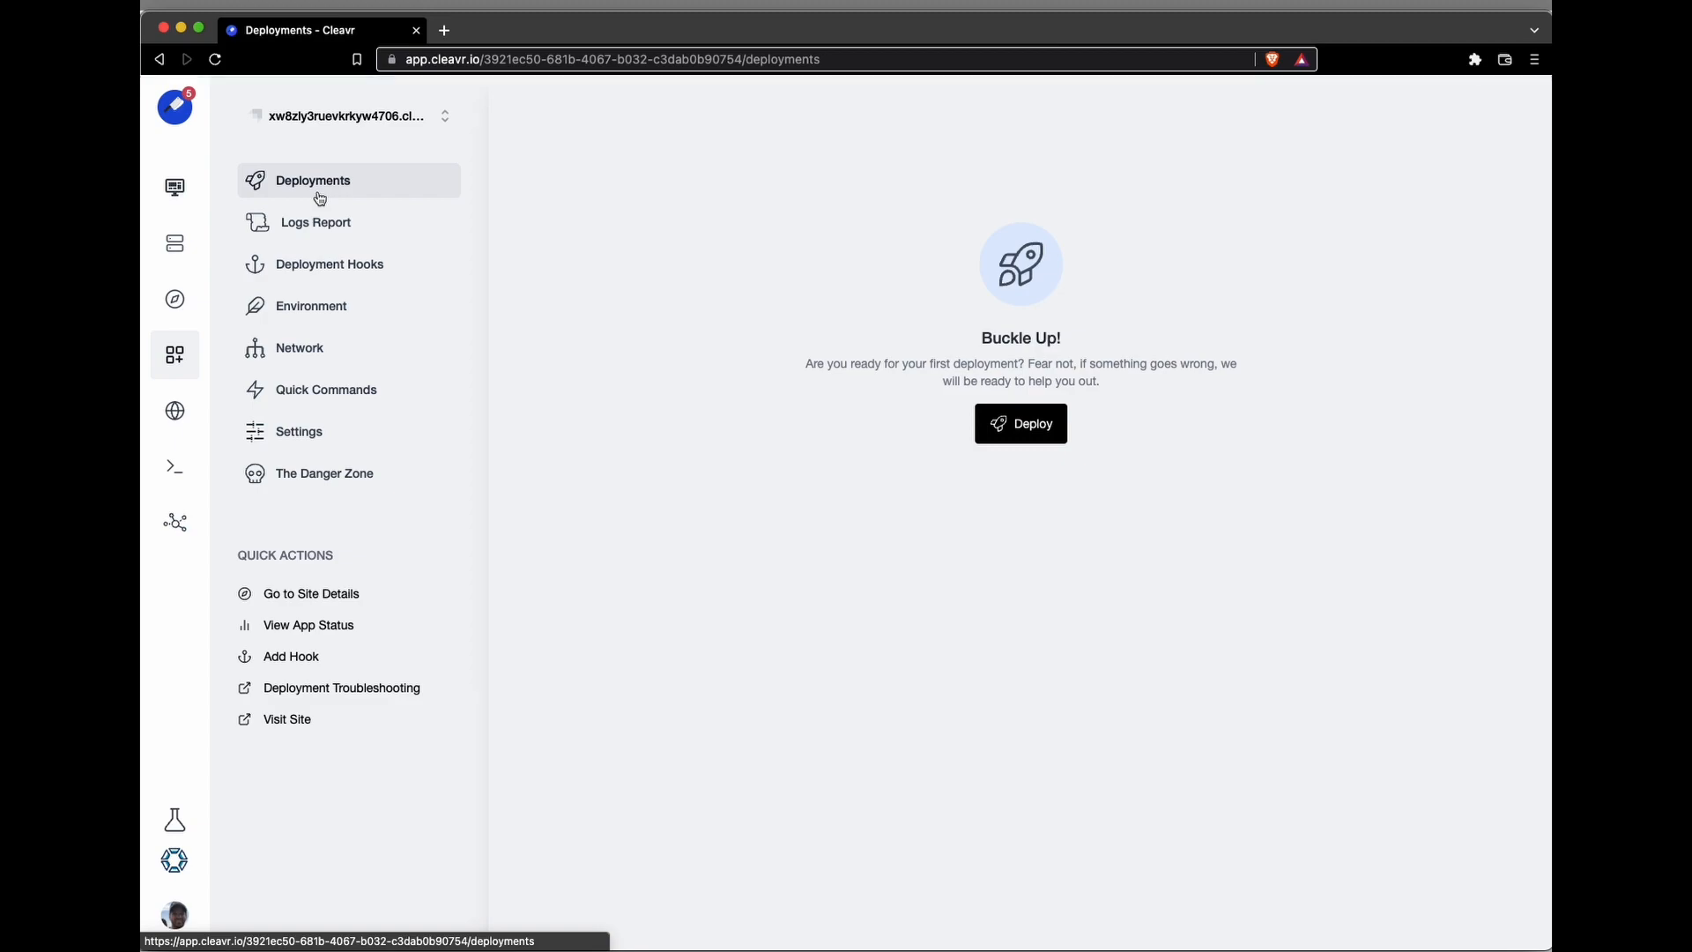
Step: Start the first deployment of the Strapi site and return to its list of deployments
{"action": "left_click", "coordinate": [1009, 432]}
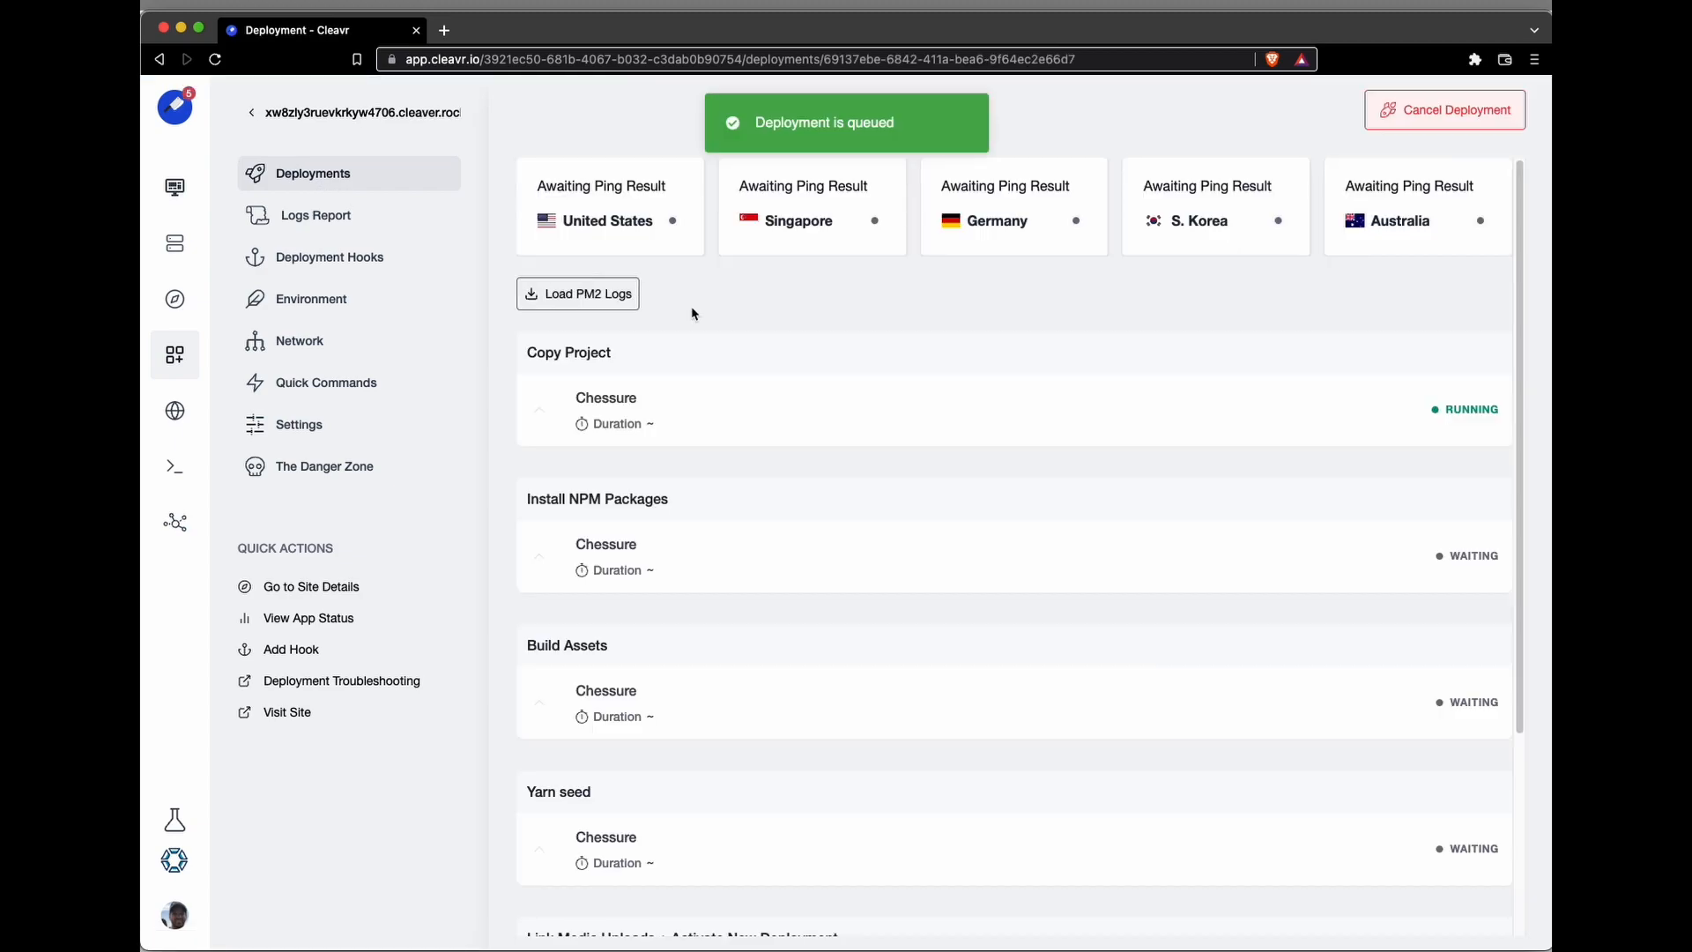
{"action": "left_click", "coordinate": [388, 118]}
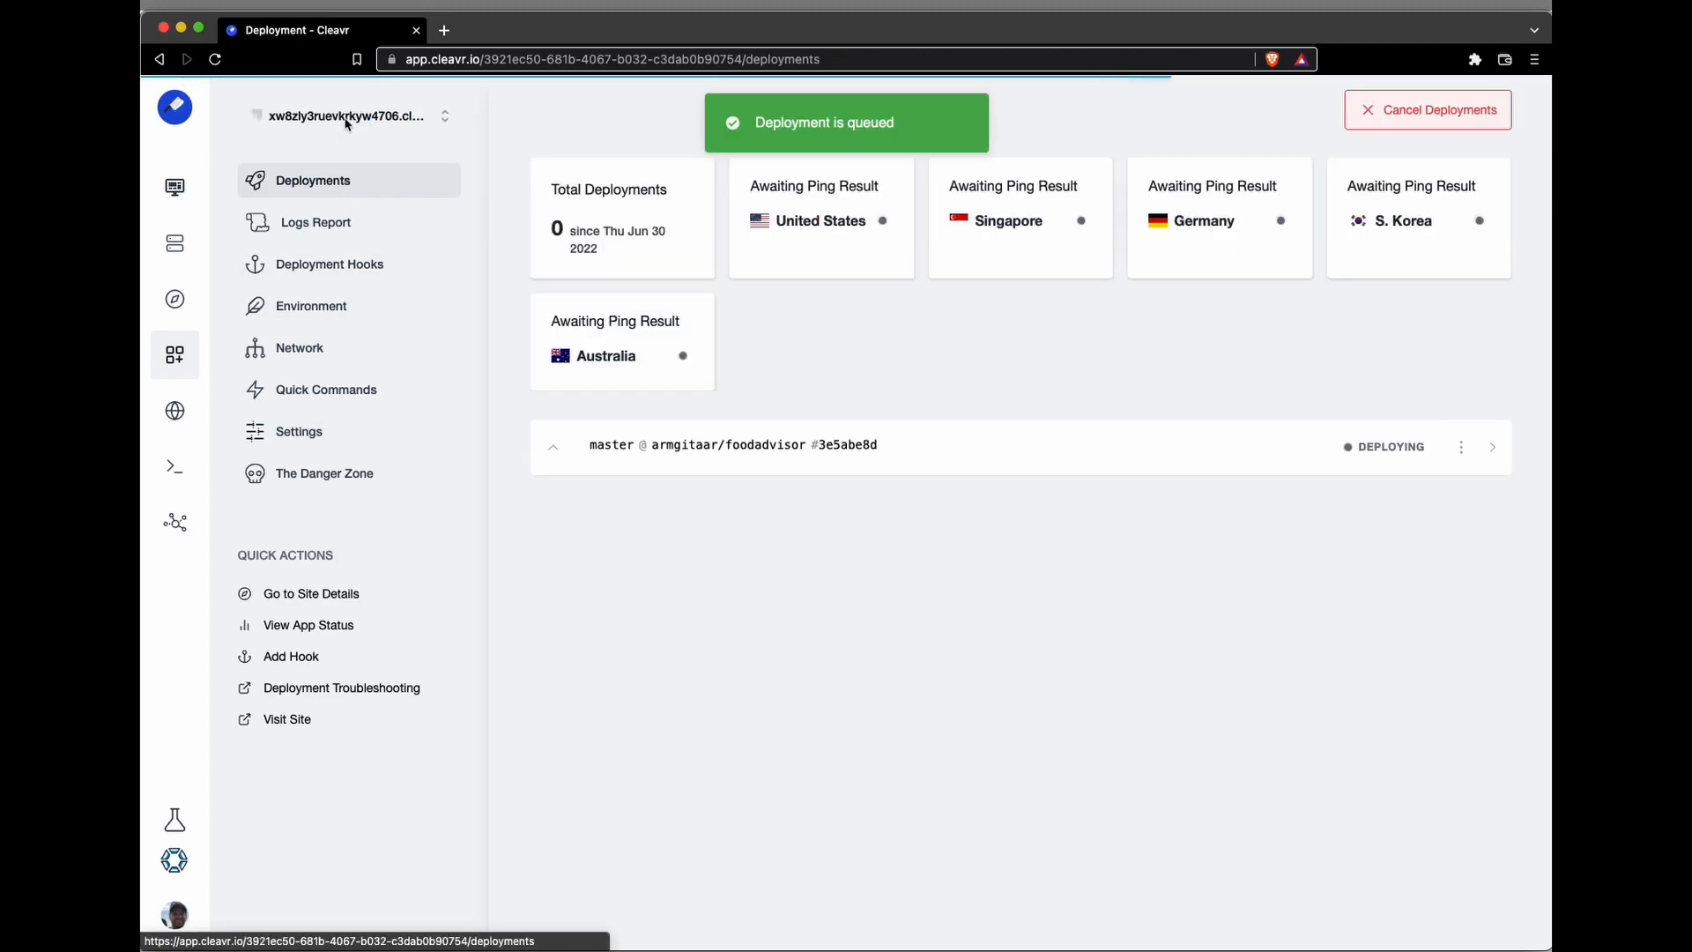
Step: Switch to the NodeJS SSR client site's deployments and visit its live site
{"action": "left_click", "coordinate": [355, 116]}
{"action": "left_click", "coordinate": [340, 158]}
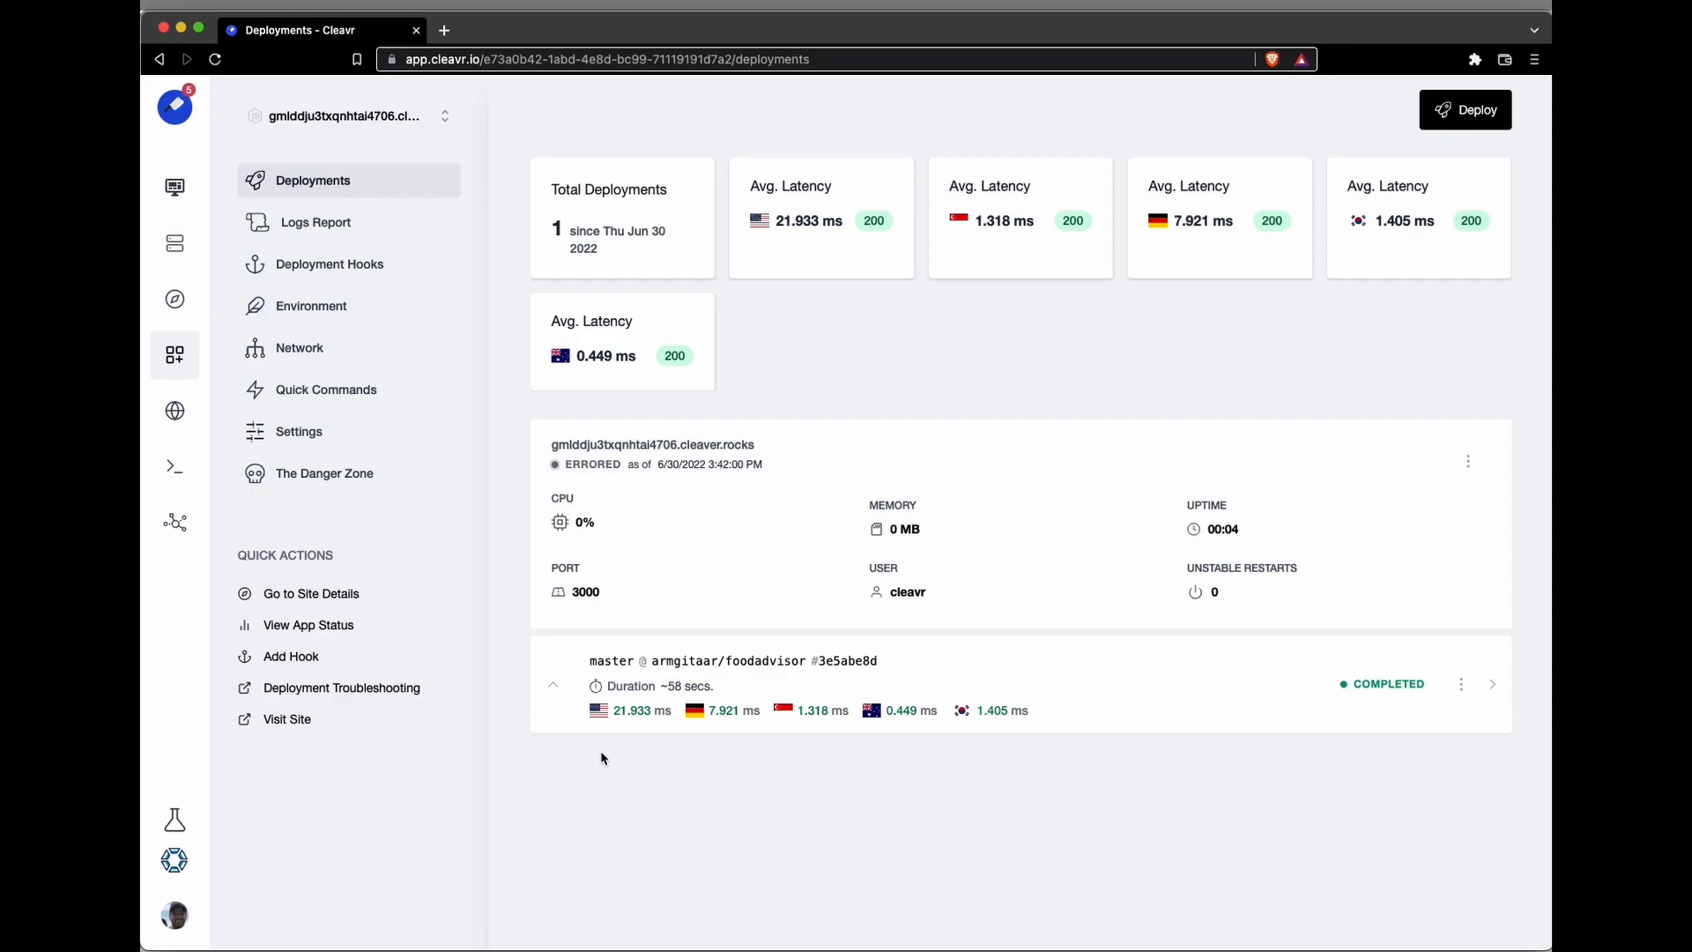
{"action": "left_click", "coordinate": [288, 720]}
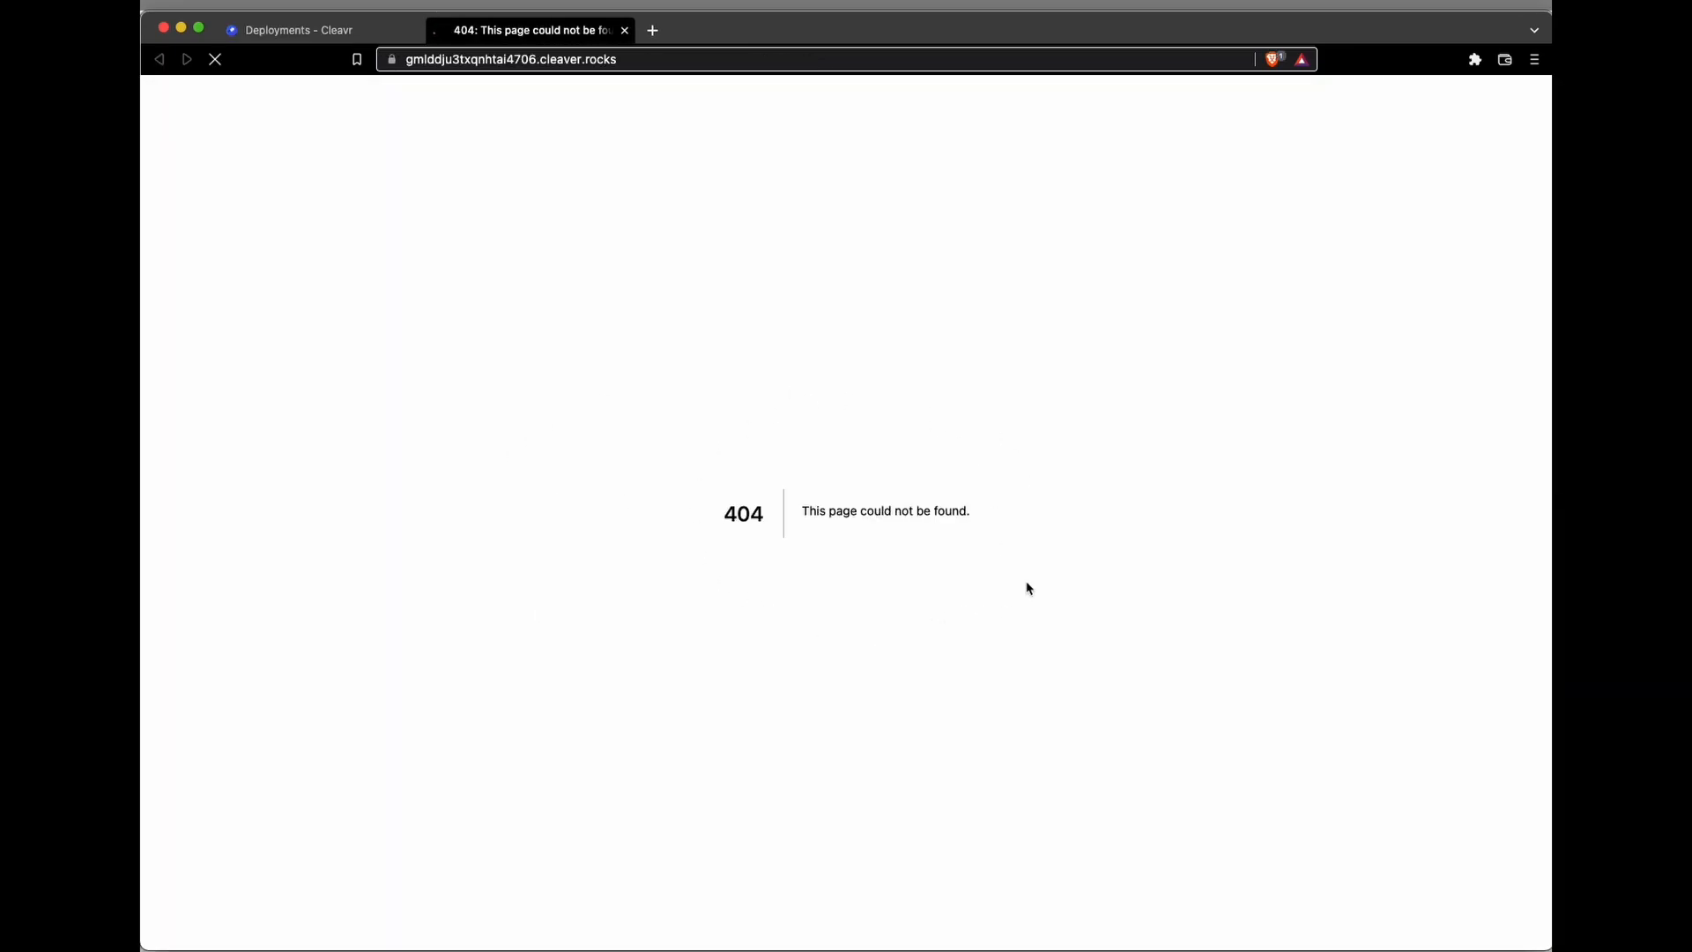
Step: Return to Cleavr, check the Strapi site's deployment progress, and visit the live Strapi site
{"action": "left_click", "coordinate": [308, 32]}
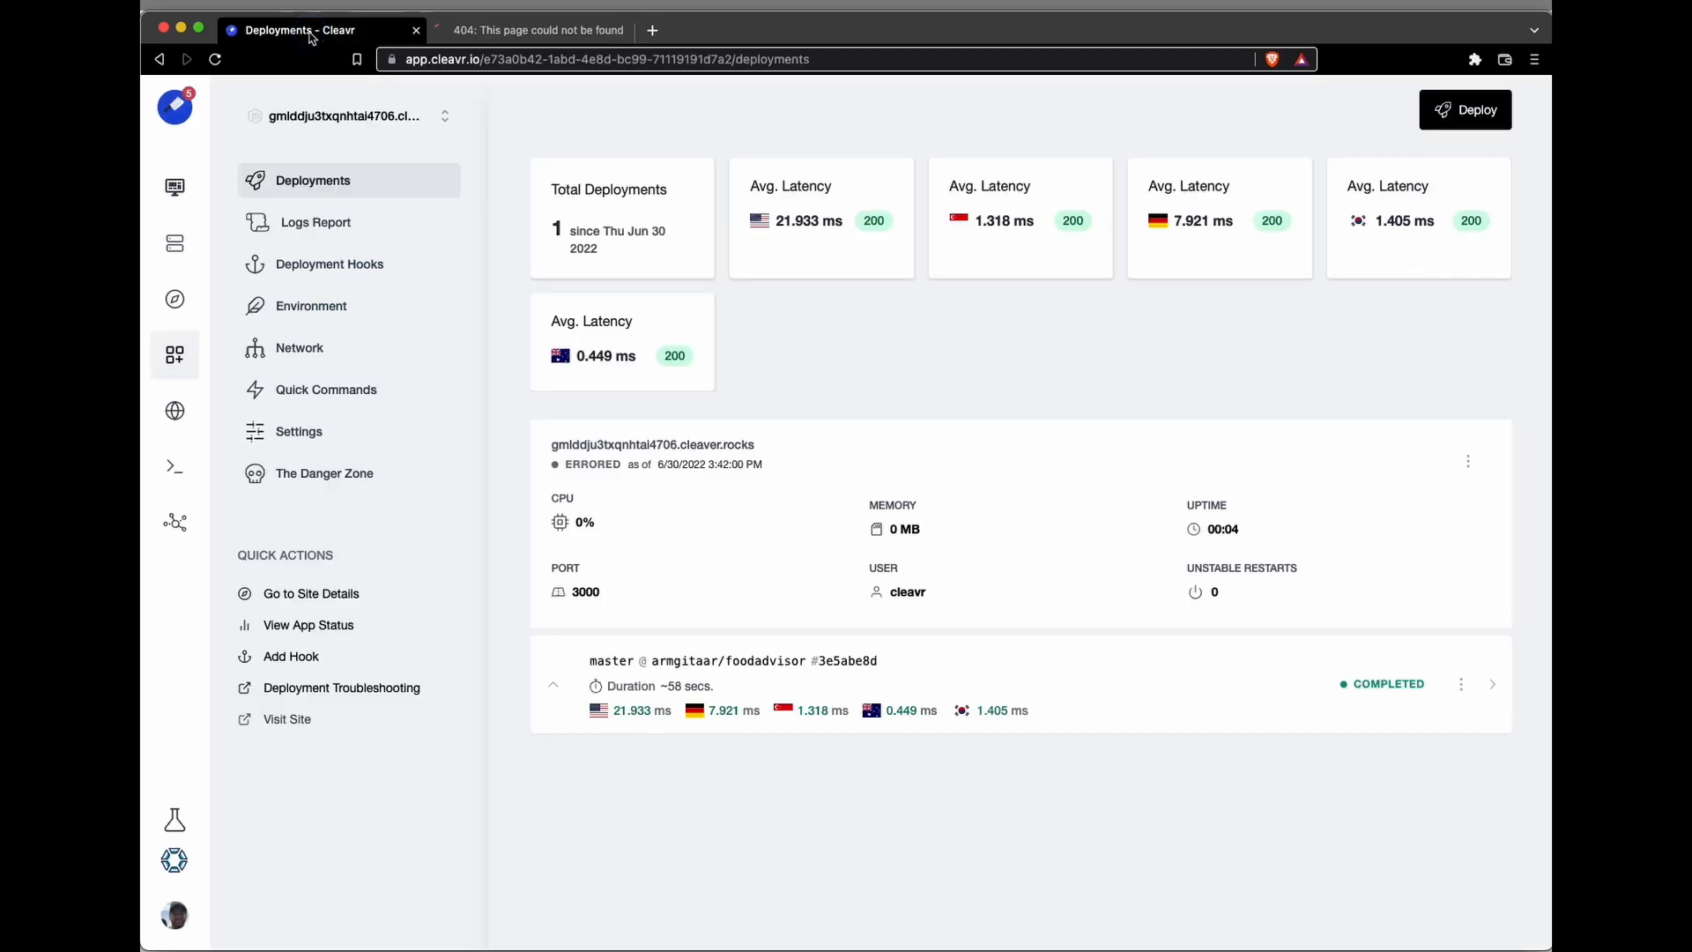
{"action": "left_click", "coordinate": [361, 116]}
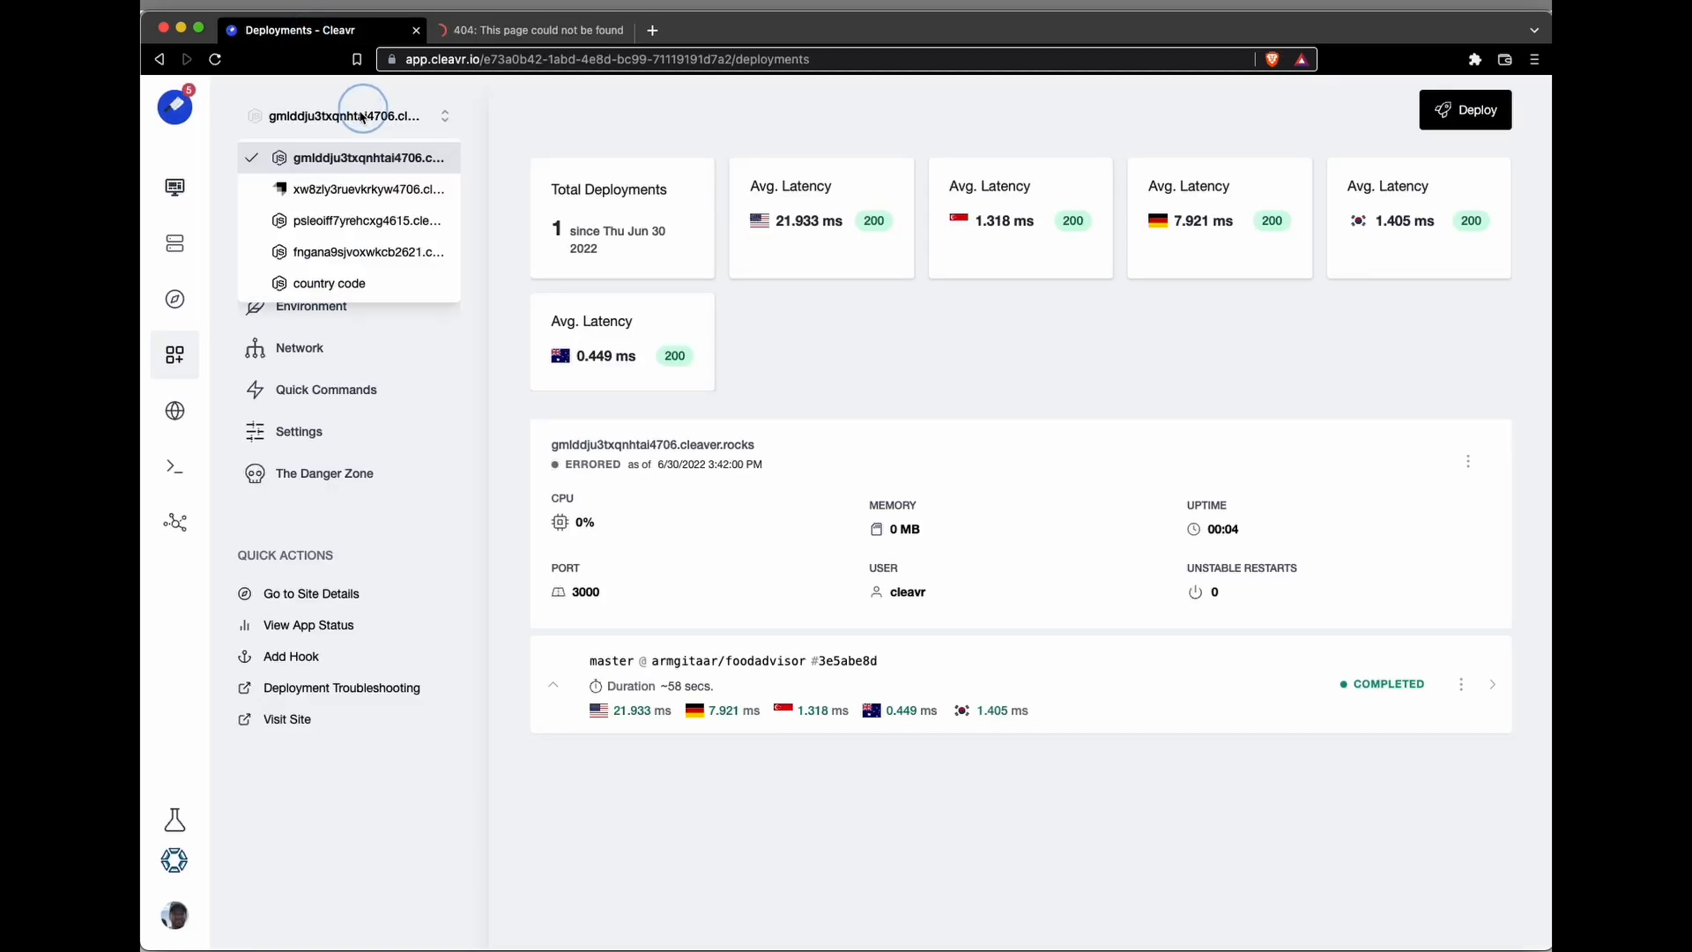
{"action": "left_click", "coordinate": [348, 187]}
{"action": "scroll", "coordinate": [1102, 653], "scroll_direction": "down", "scroll_amount": 1}
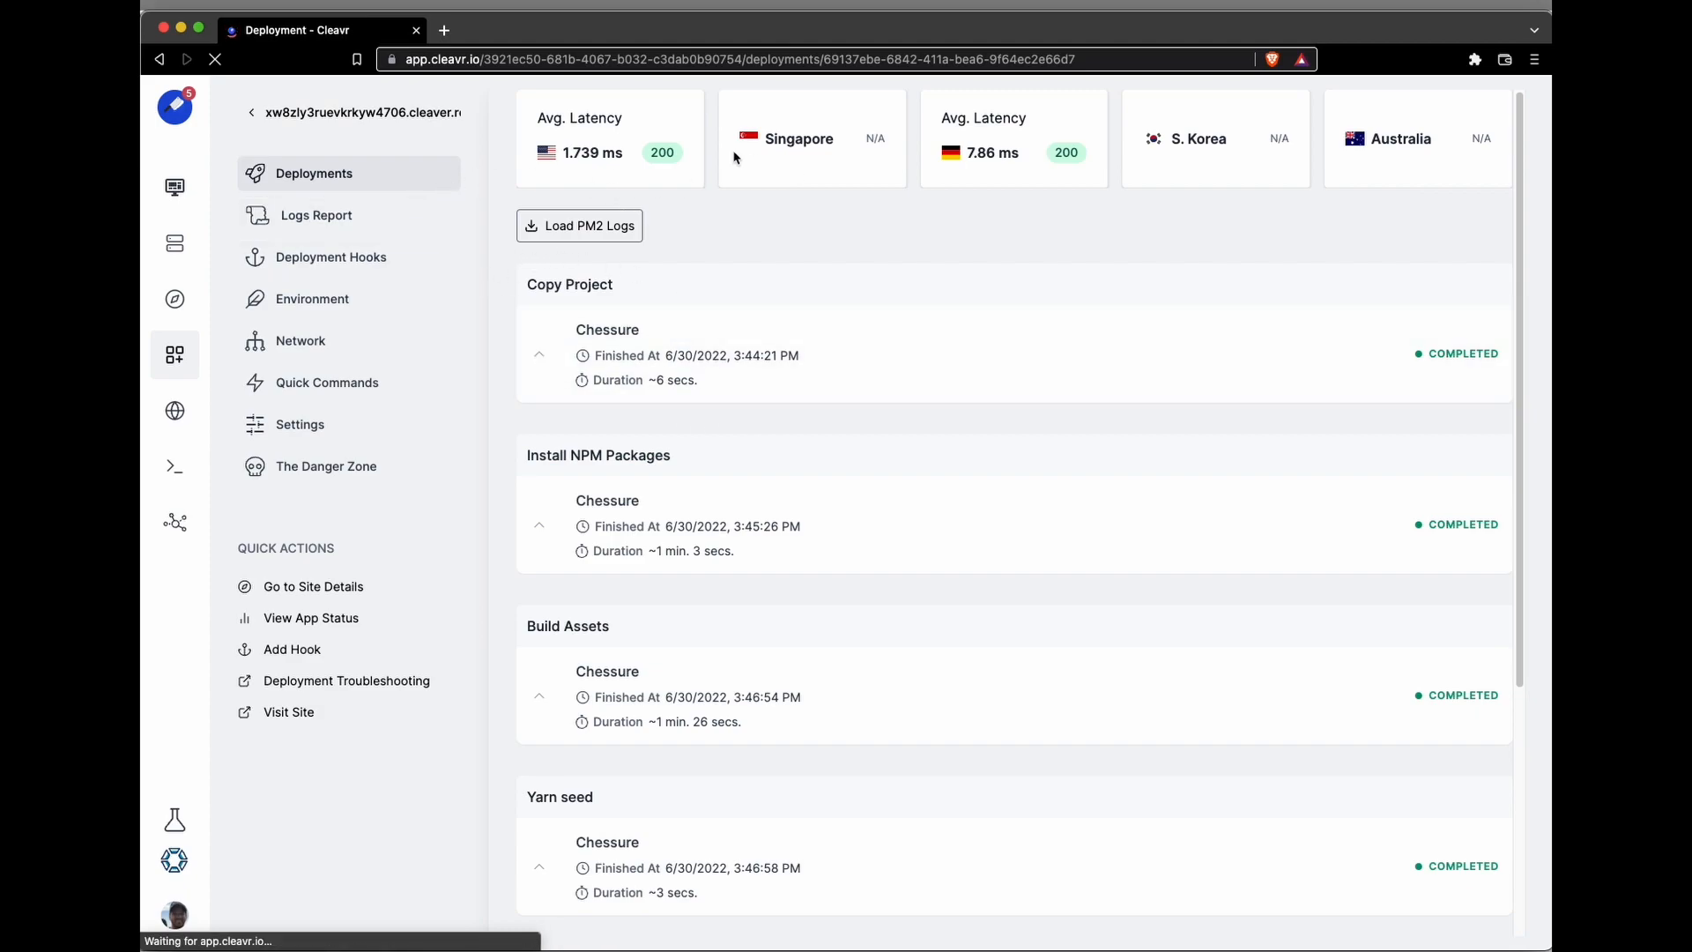
{"action": "left_click", "coordinate": [324, 748]}
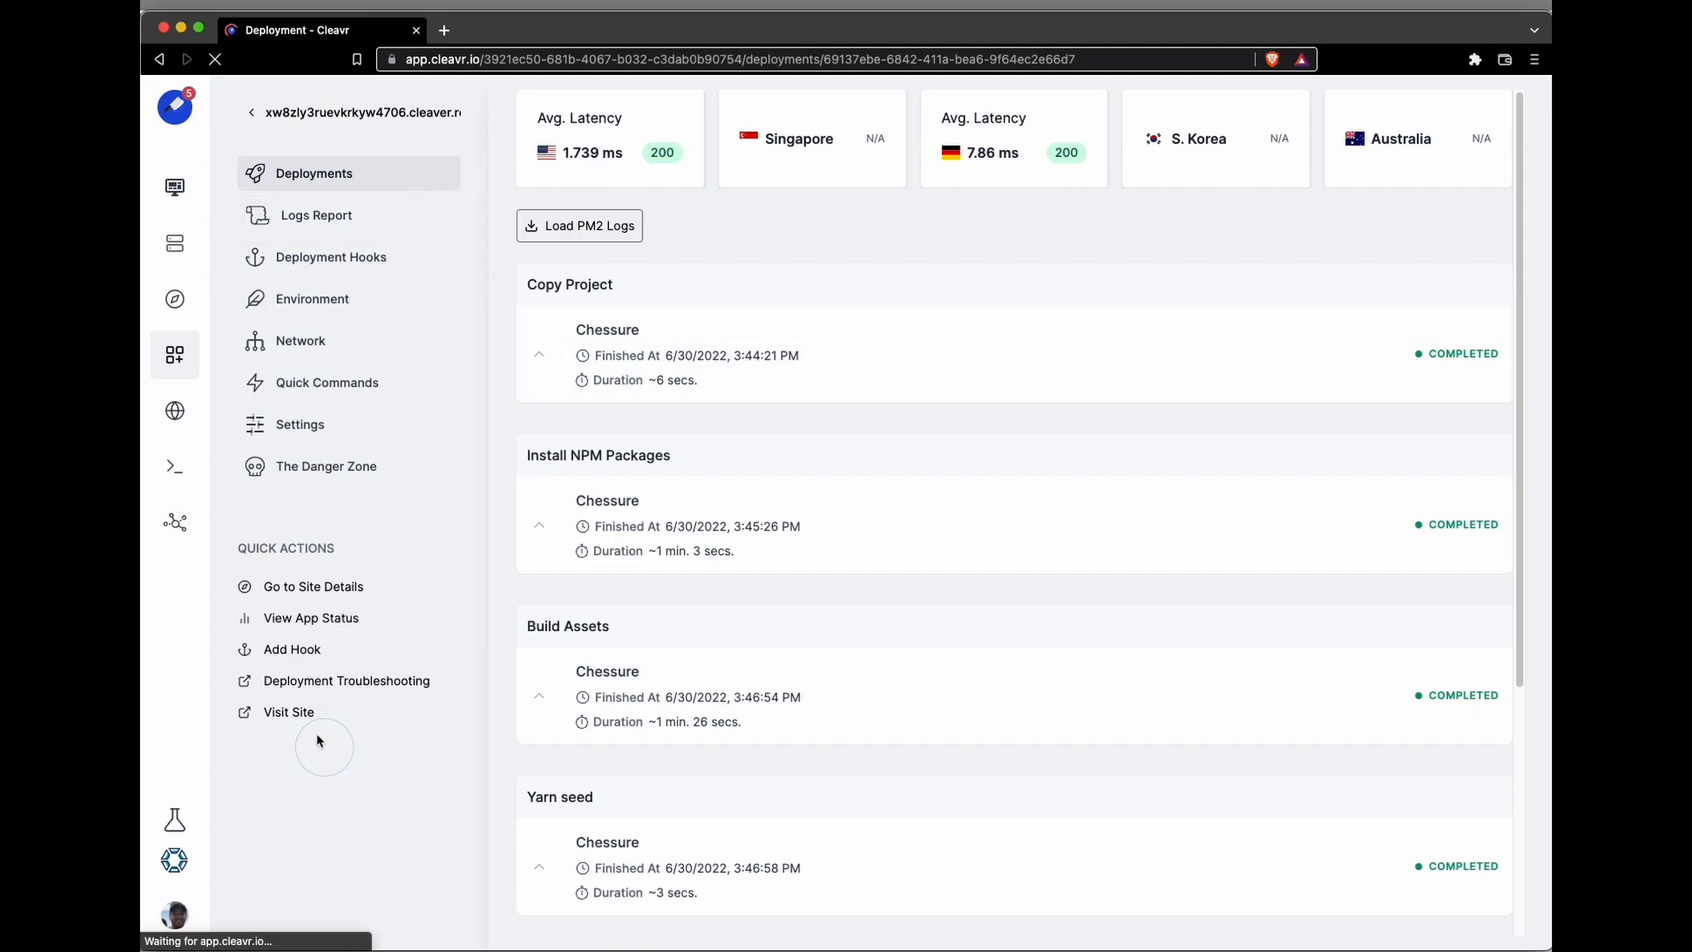
{"action": "left_click", "coordinate": [290, 713]}
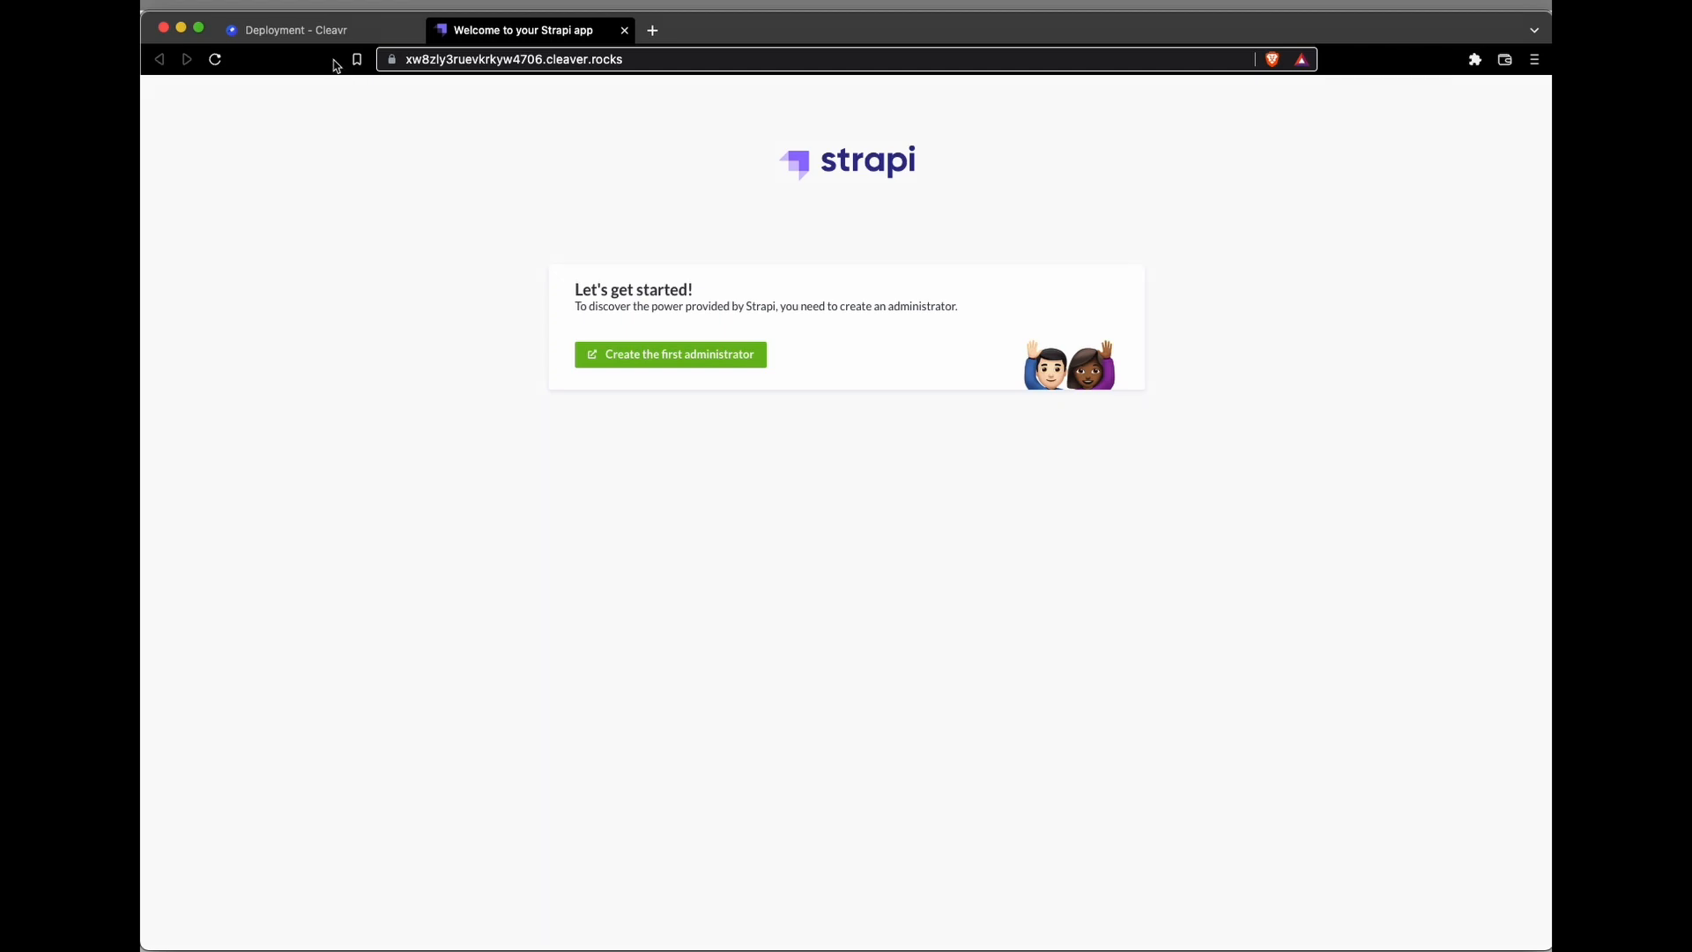
Step: Go back to Cleavr, open the NodeJS SSR client site's deployments again, and visit its live site
{"action": "left_click", "coordinate": [322, 32]}
{"action": "left_click", "coordinate": [320, 118]}
{"action": "left_click", "coordinate": [322, 117]}
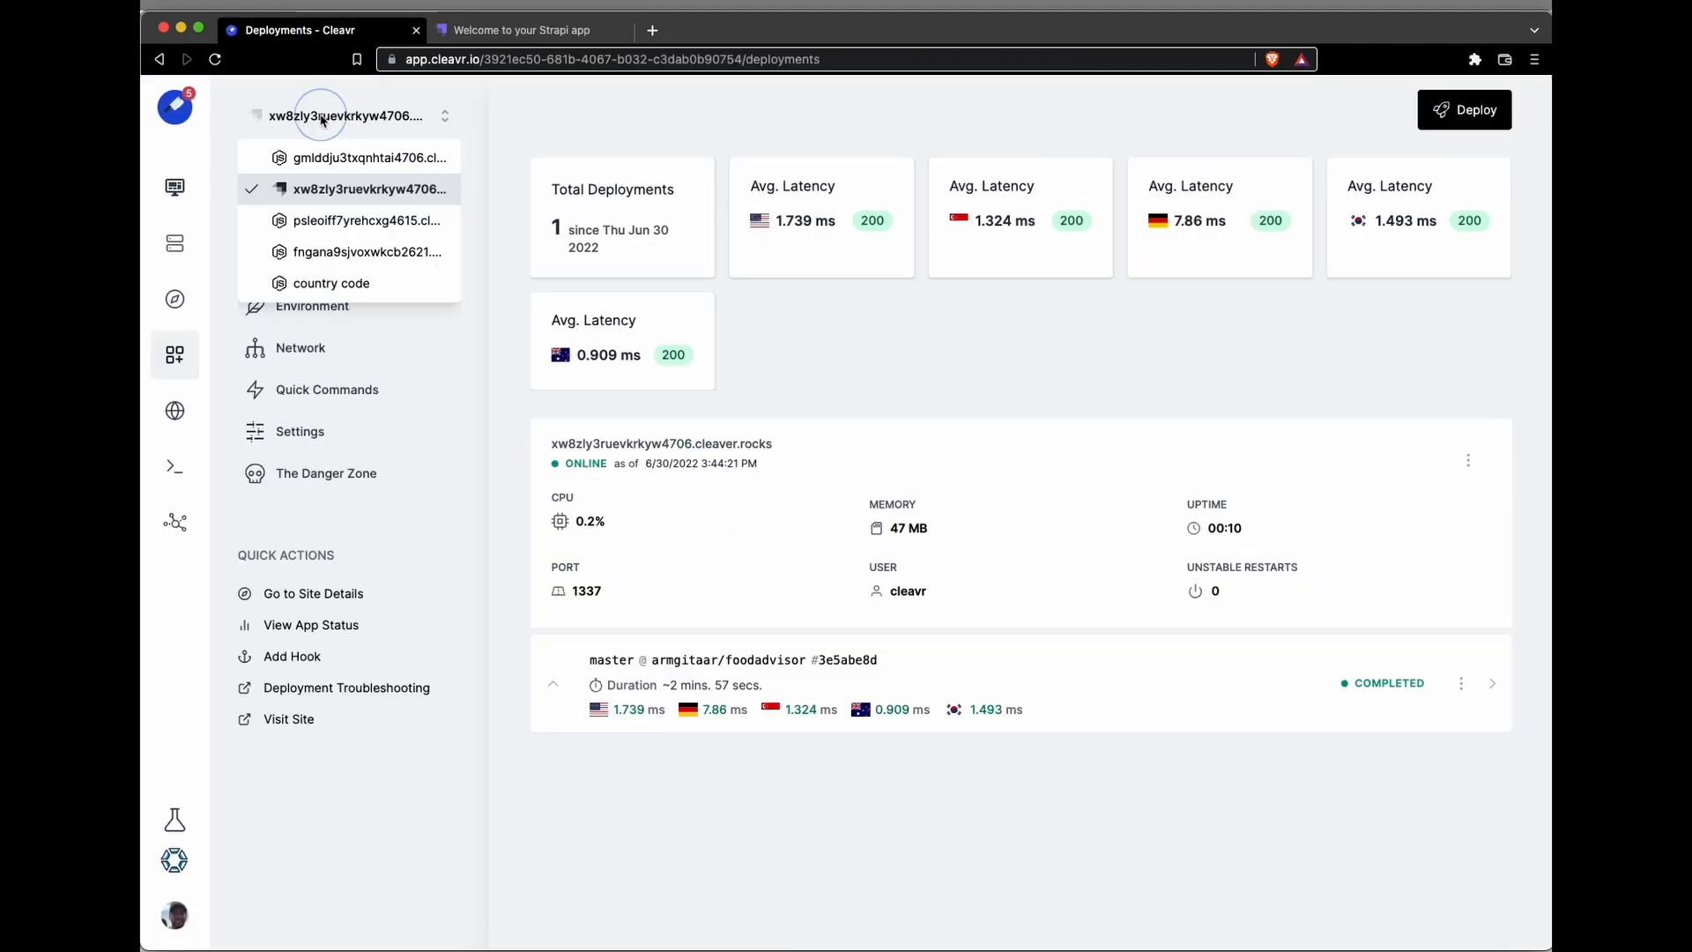
{"action": "left_click", "coordinate": [330, 166]}
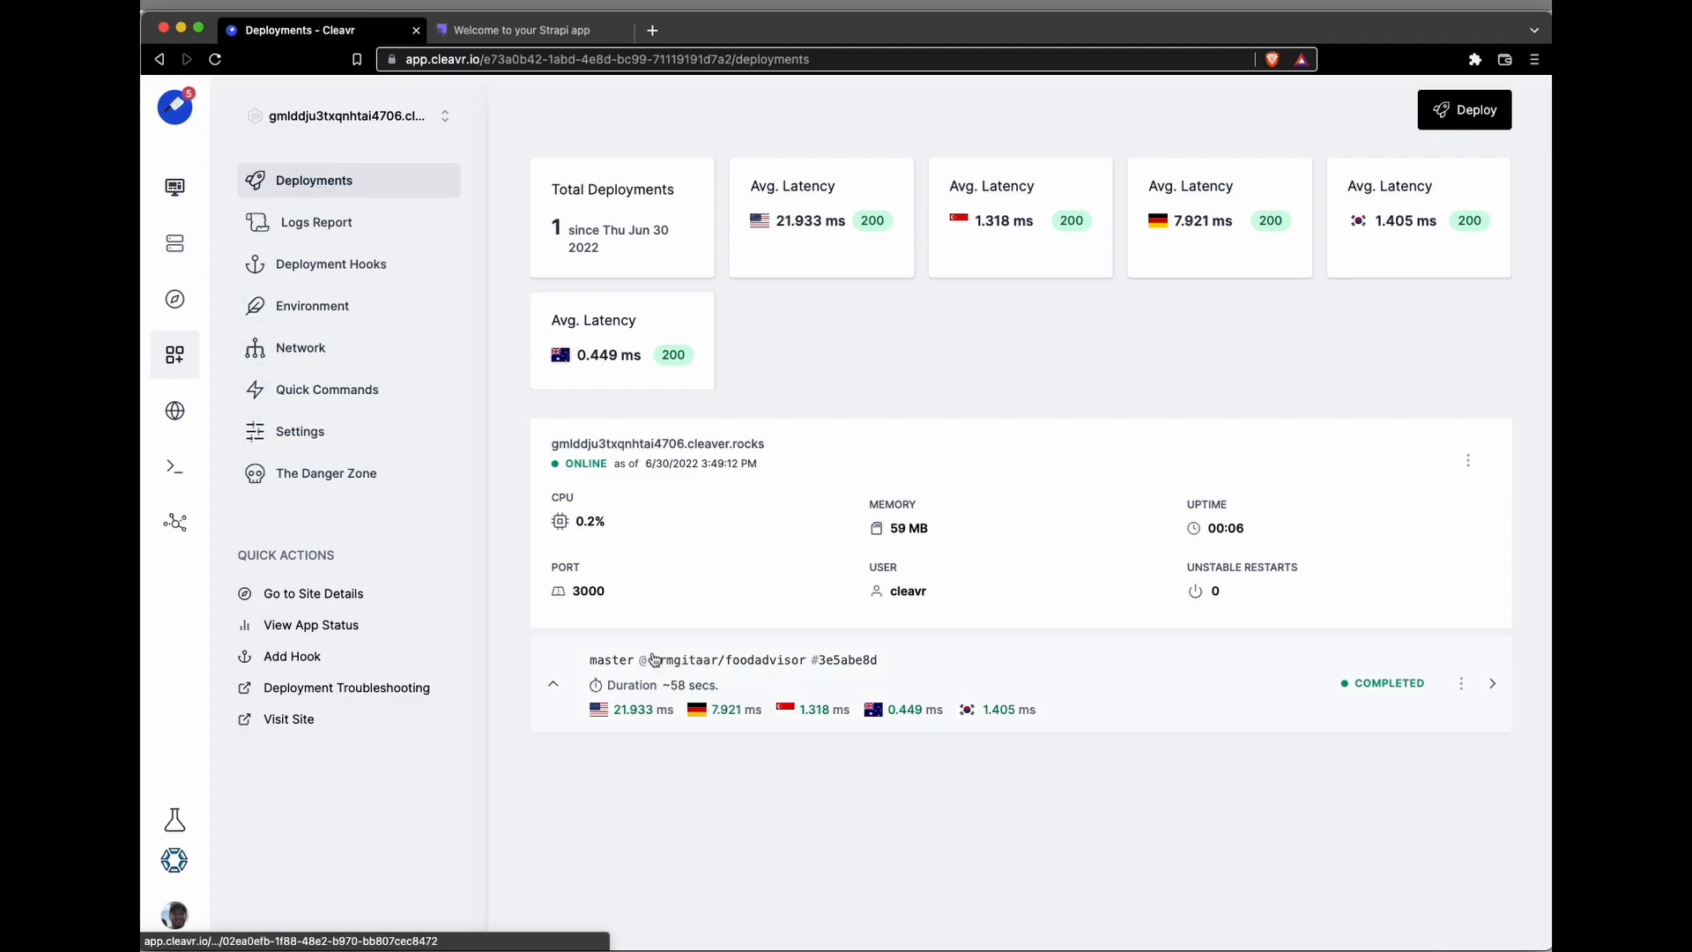
{"action": "left_click", "coordinate": [290, 720]}
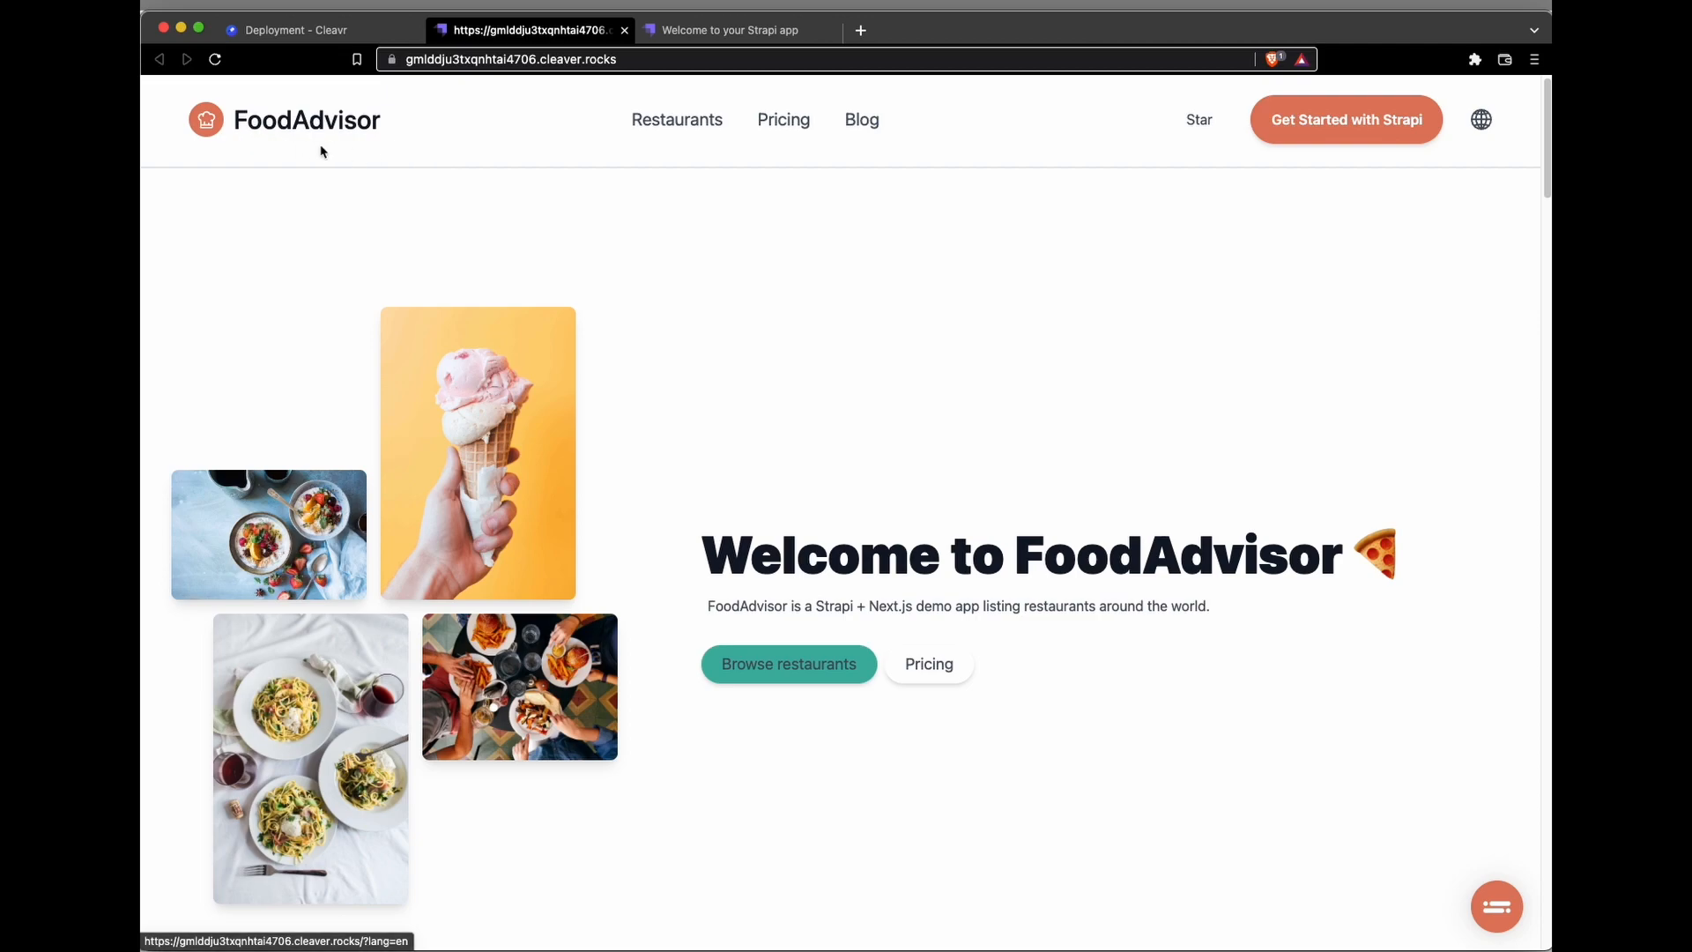
Step: Look through the FoodAdvisor home page and the restaurant listing on the live client site
{"action": "scroll", "coordinate": [745, 406], "scroll_direction": "down", "scroll_amount": 3}
{"action": "scroll", "coordinate": [732, 407], "scroll_direction": "up", "scroll_amount": 3}
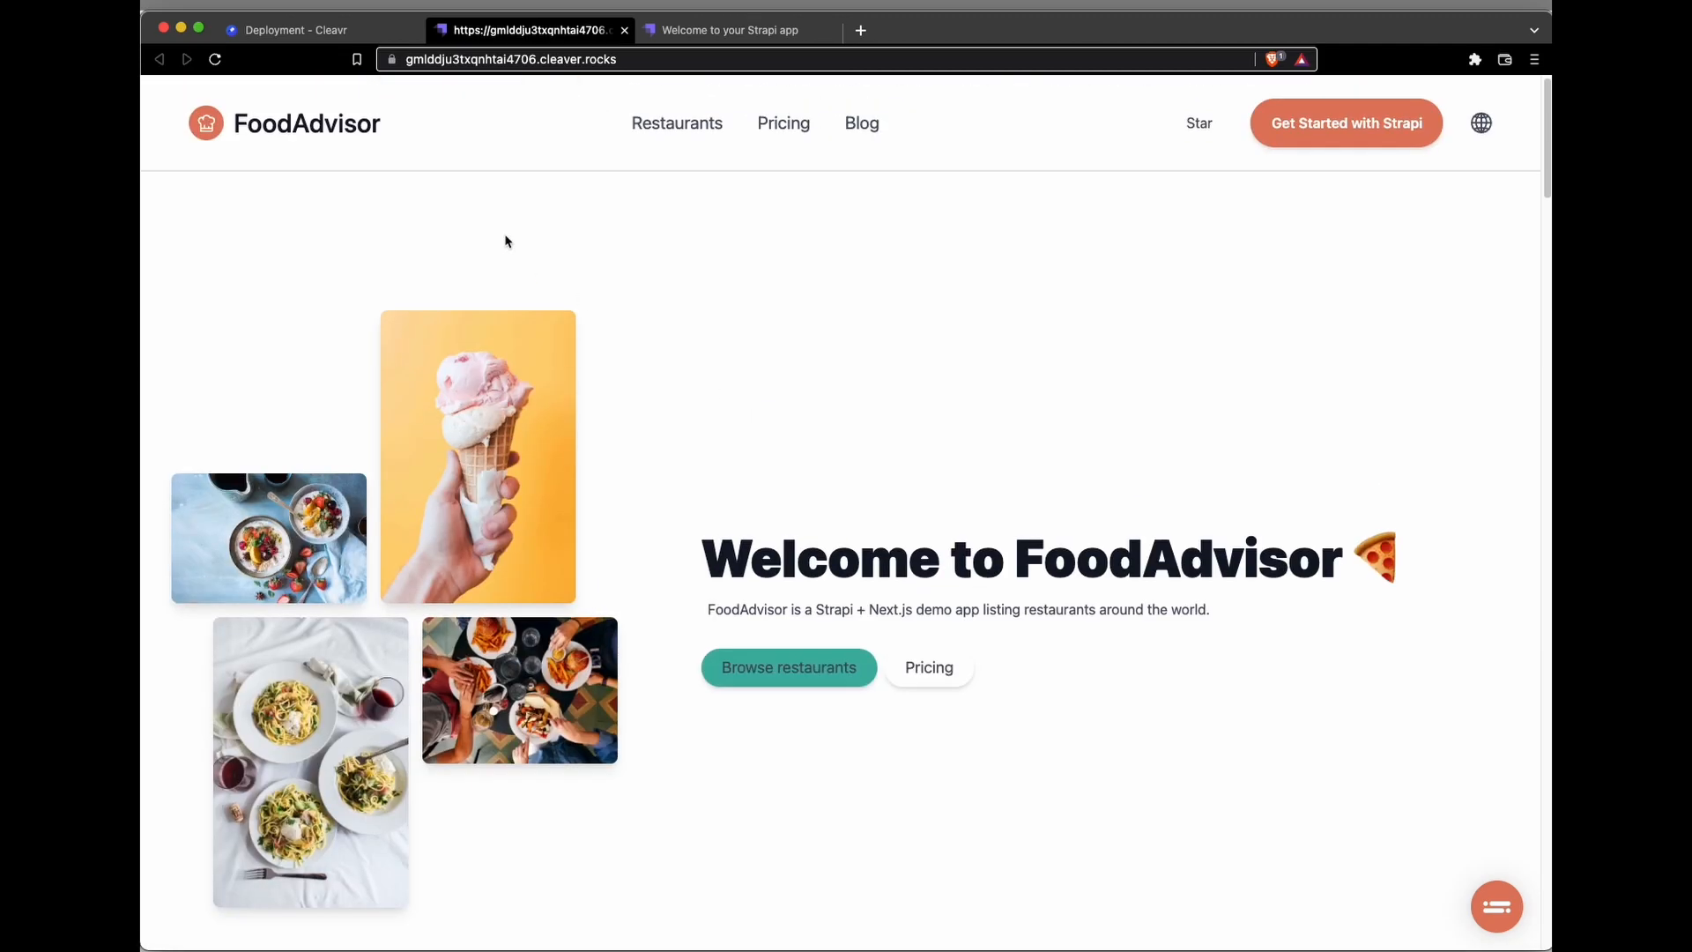
{"action": "left_click", "coordinate": [654, 139]}
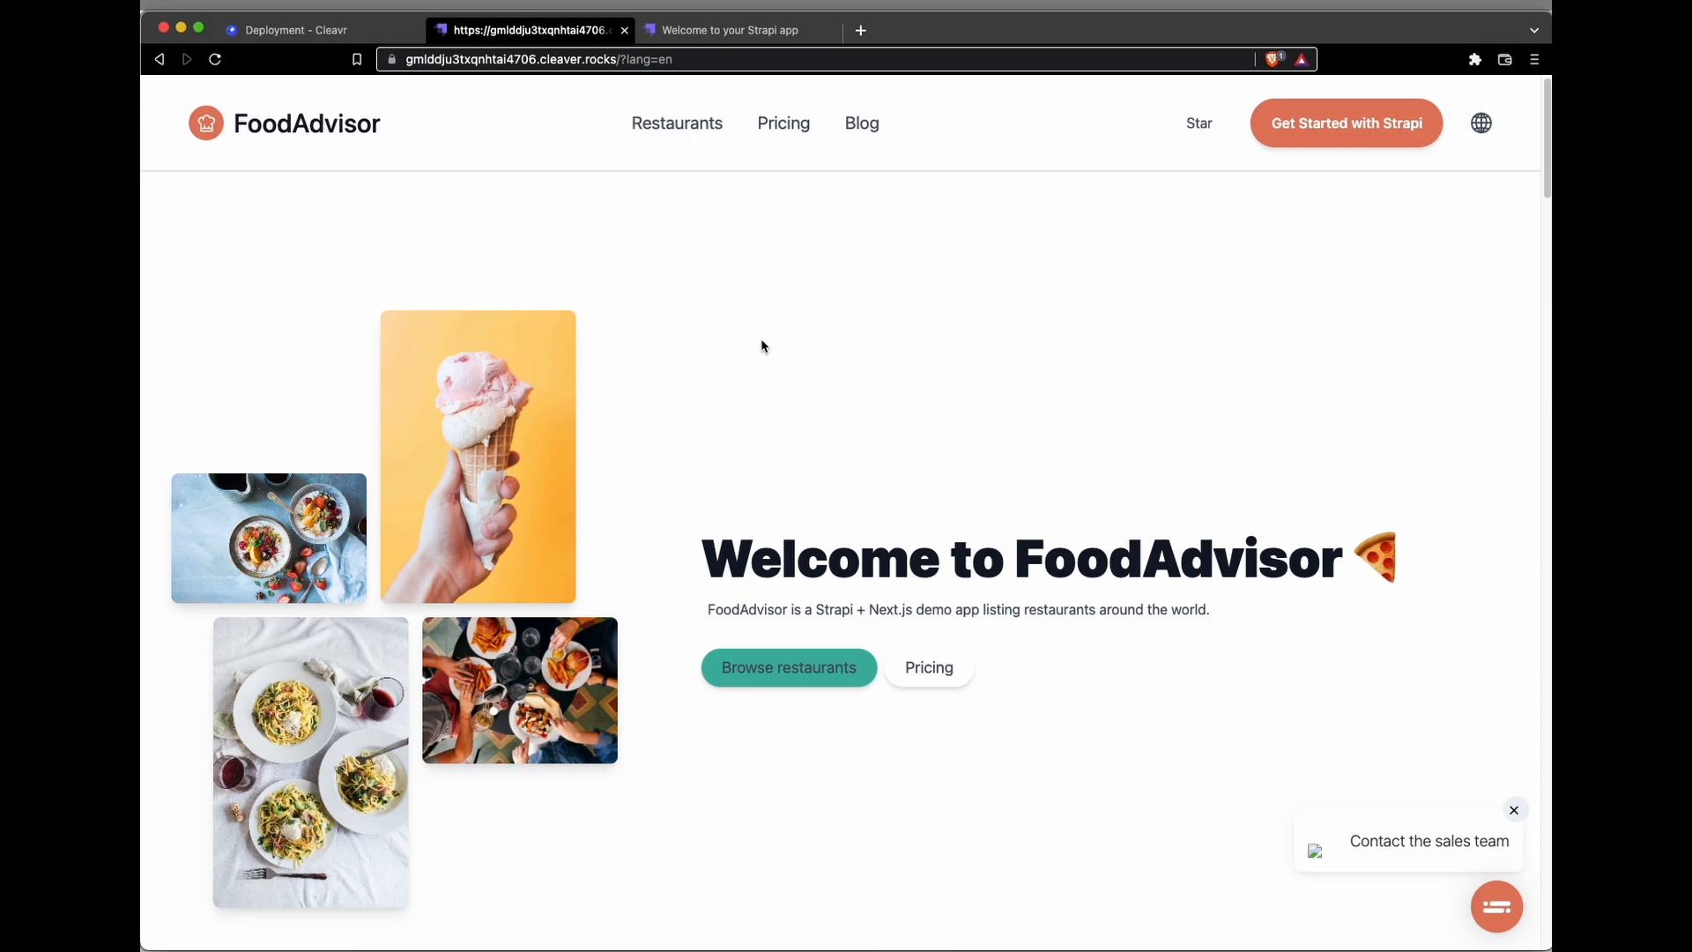
{"action": "scroll", "coordinate": [683, 345], "scroll_direction": "down", "scroll_amount": 5}
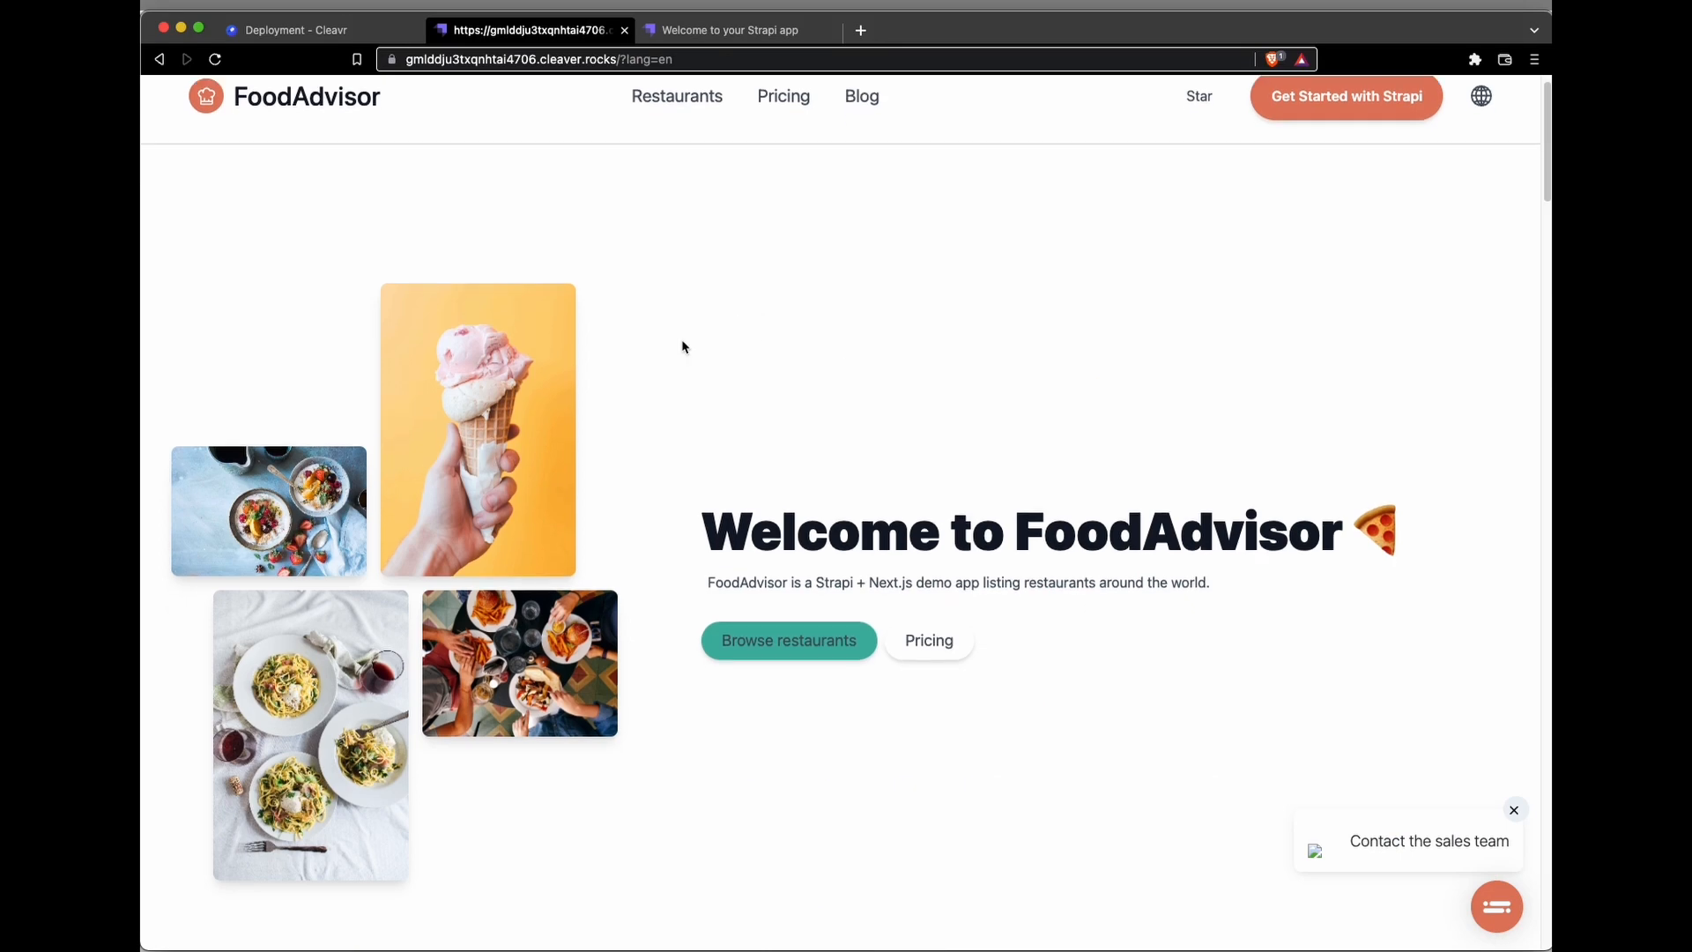